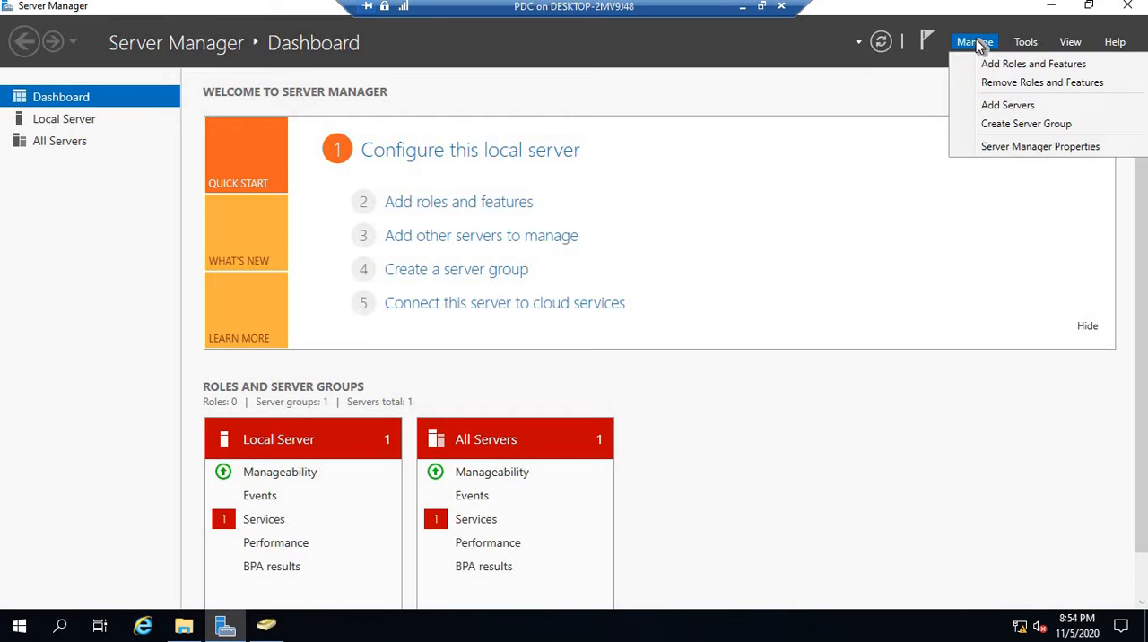
- Check in the Add Roles and Features Wizard whether File Server Resource Manager is installed under File and iSCSI Services, then cancel the wizard
click(984, 64)
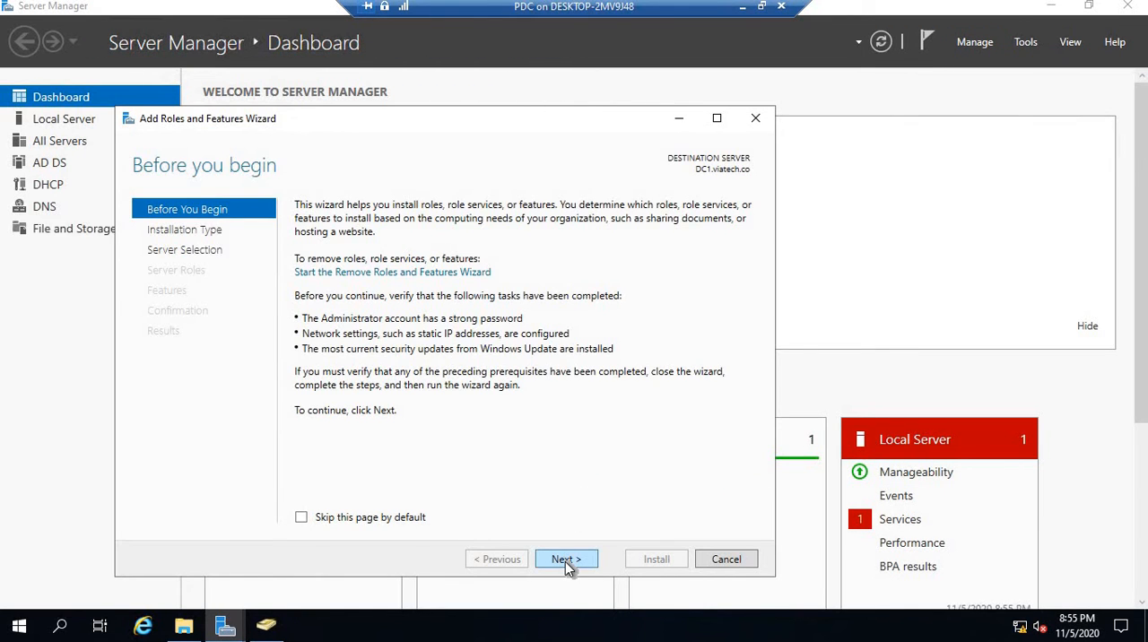
click(566, 560)
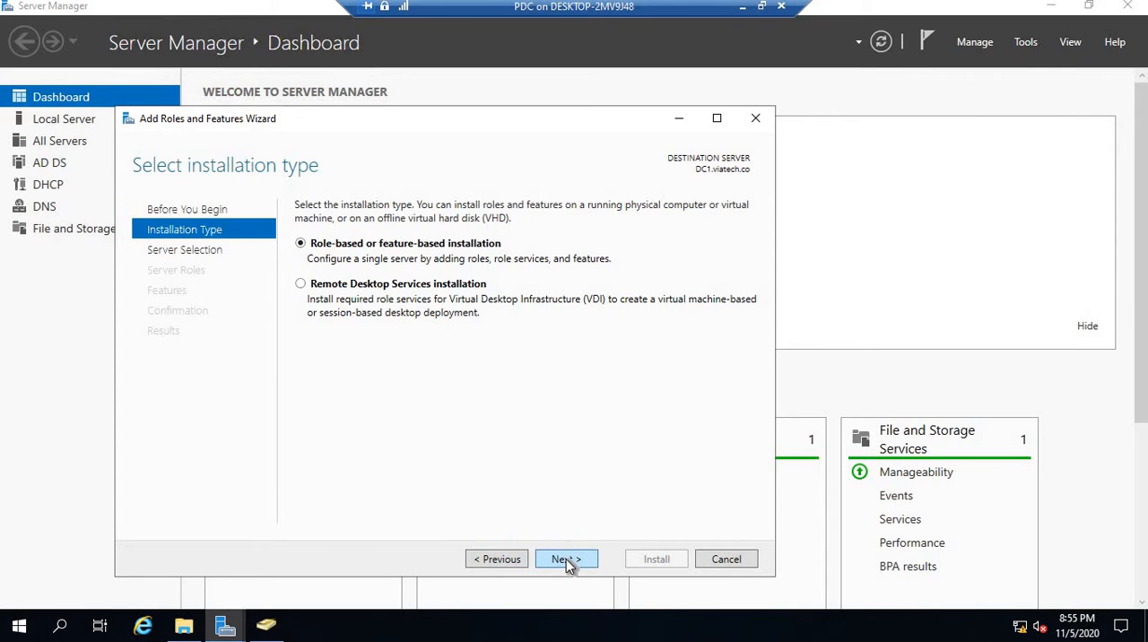
click(566, 559)
click(563, 557)
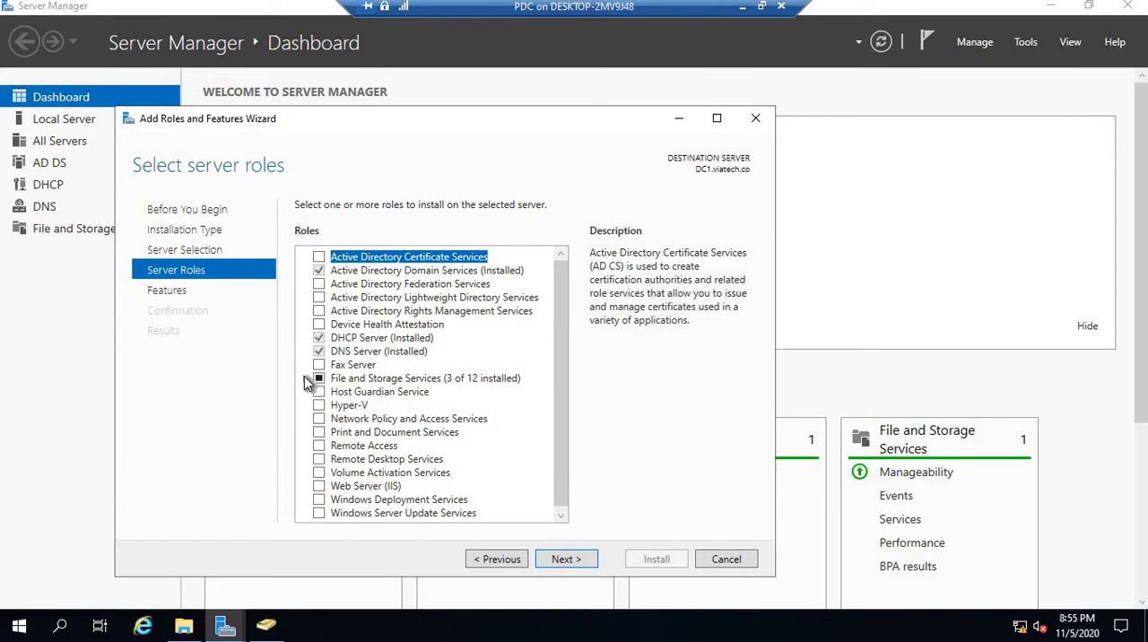
click(304, 379)
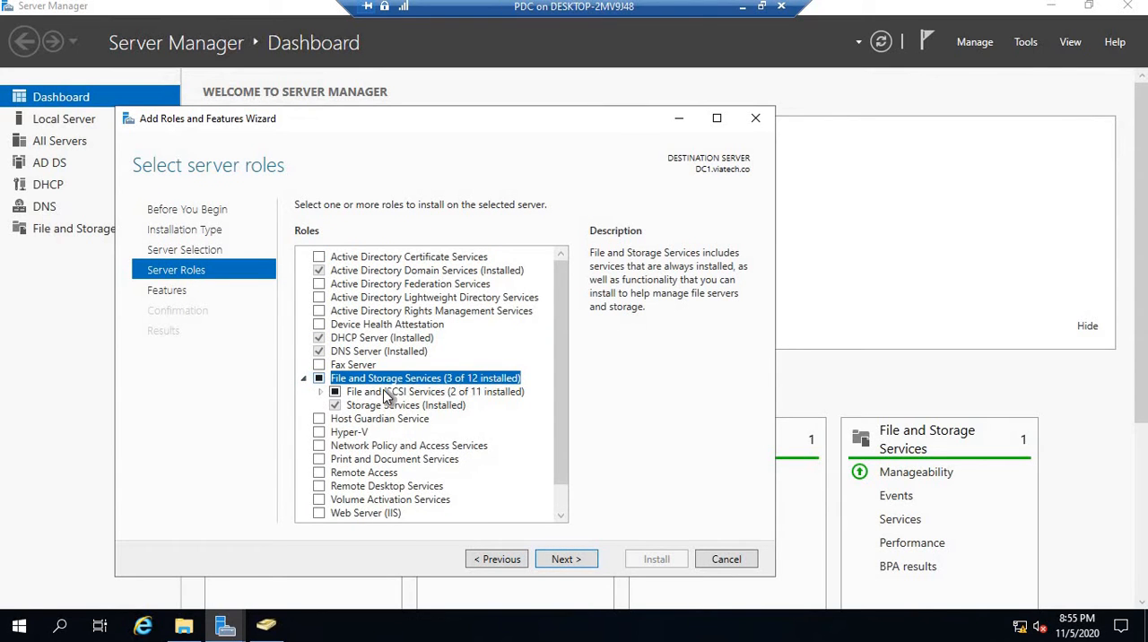
click(321, 391)
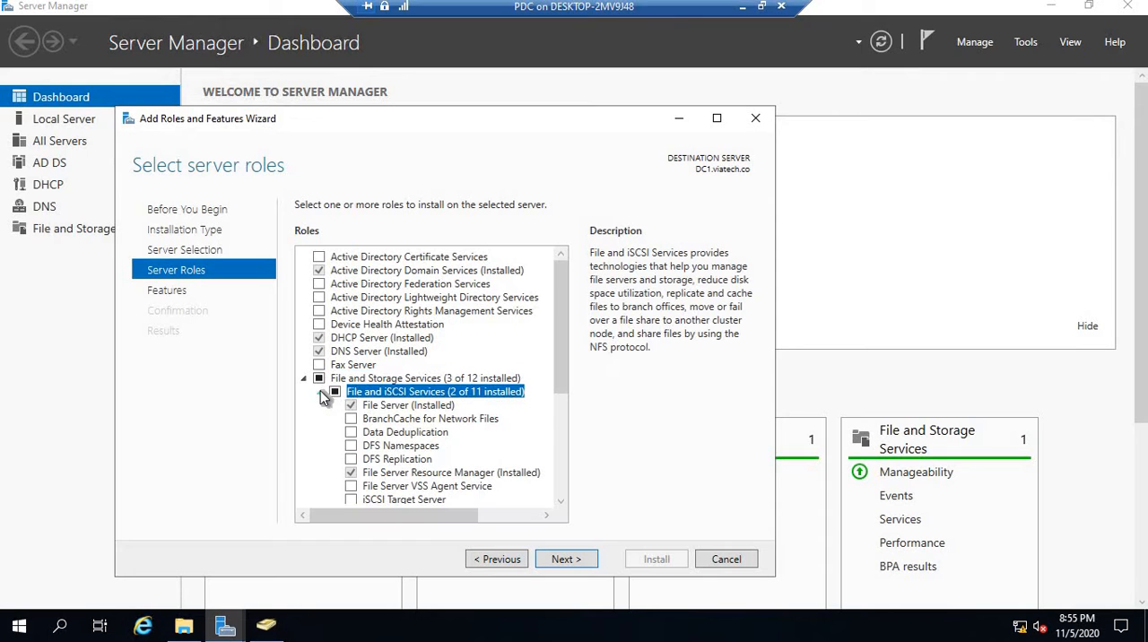
click(402, 472)
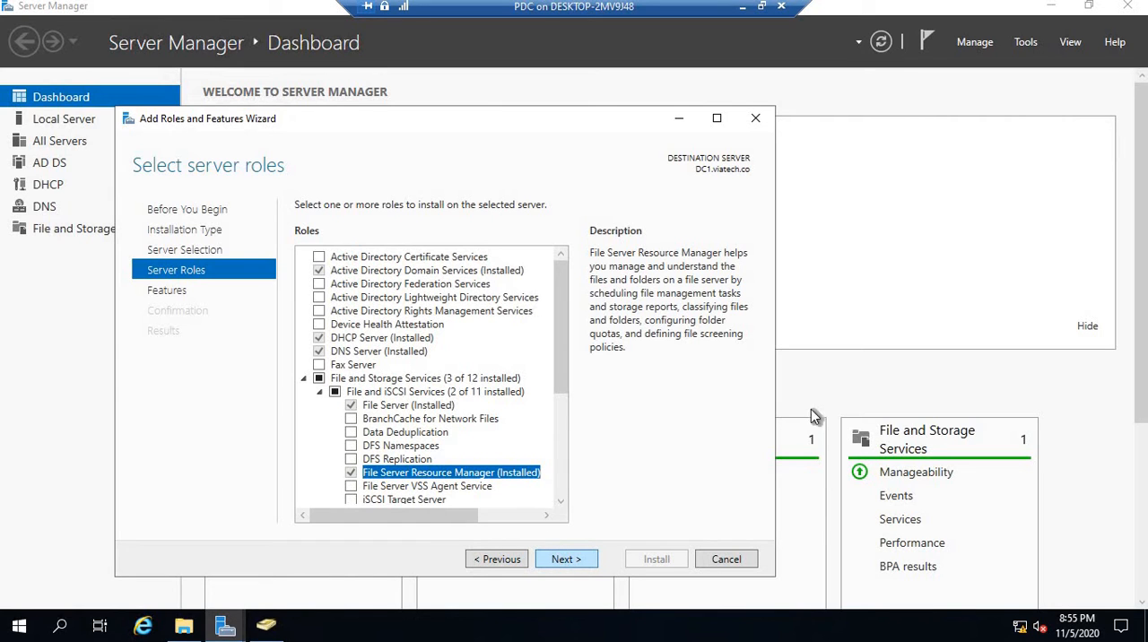
click(752, 562)
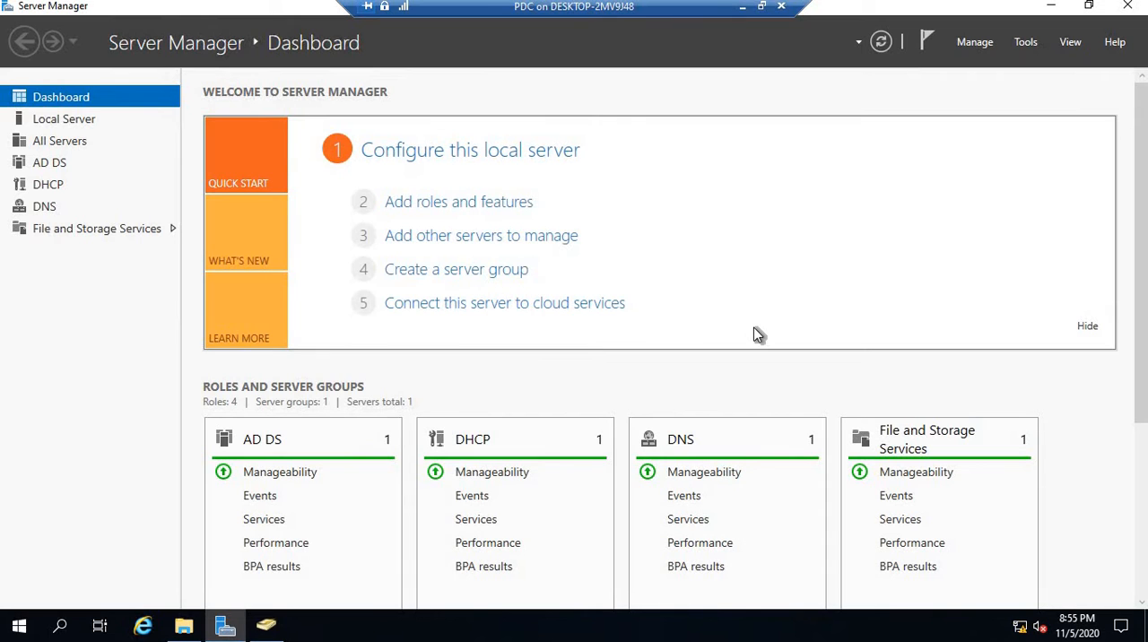
click(1052, 7)
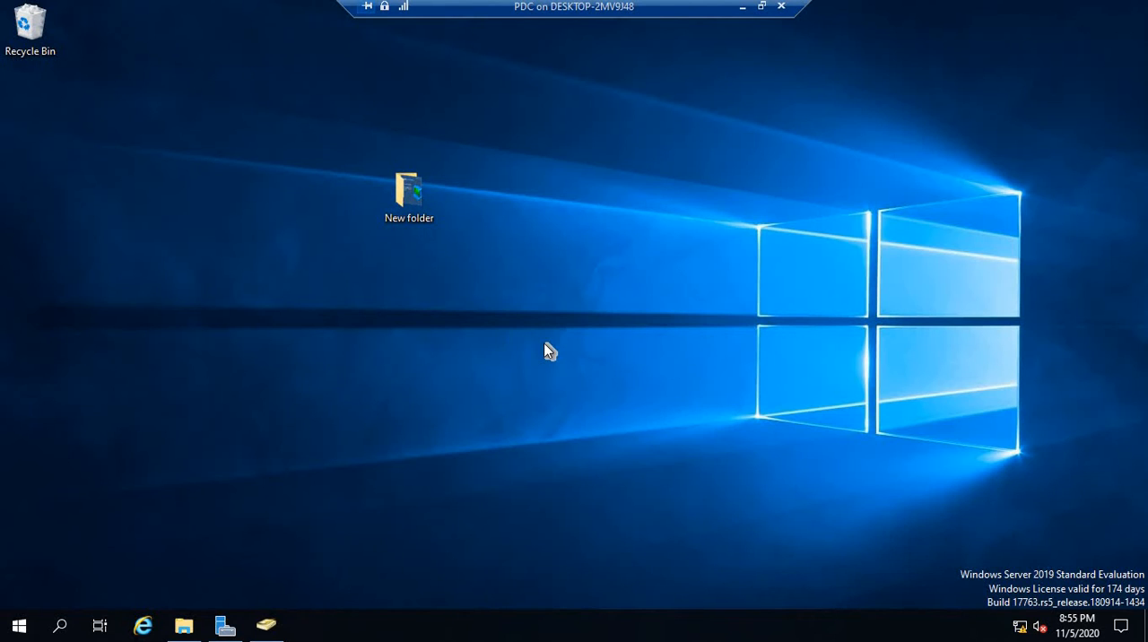
- Create a new folder named "screen and quota" on Local Disk (C:)
key(super+e)
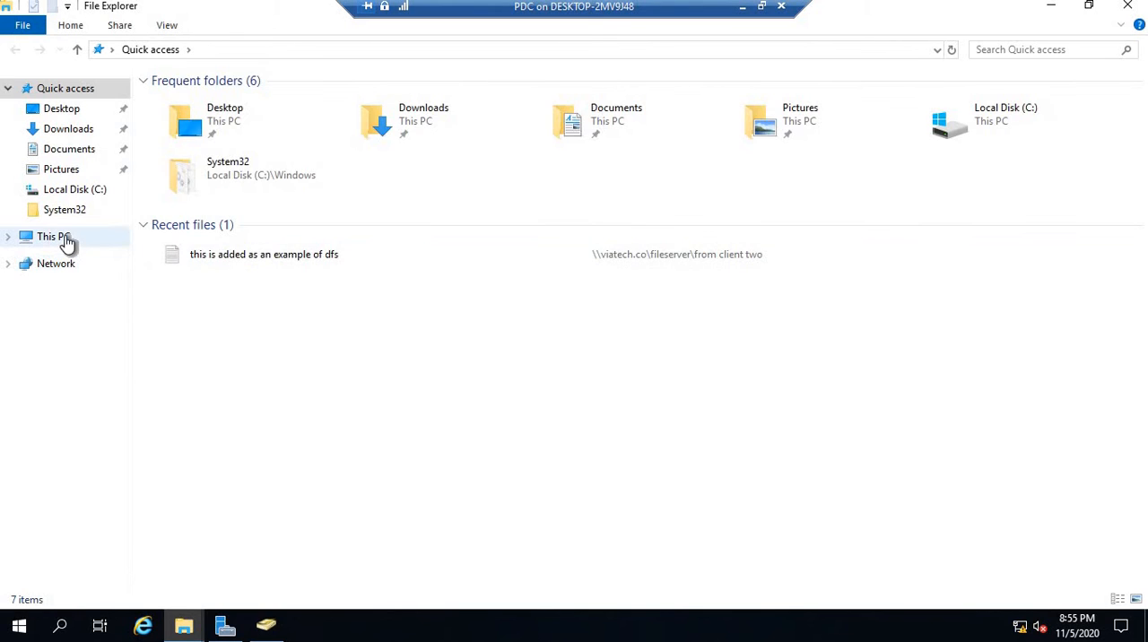
click(59, 239)
double_click(471, 240)
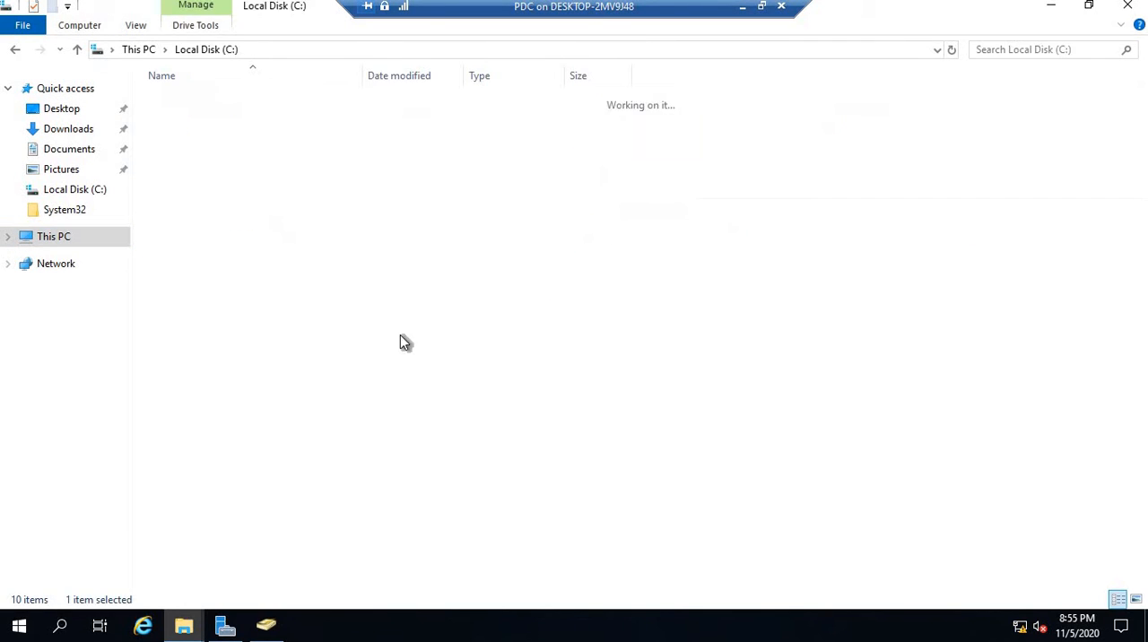
right_click(370, 343)
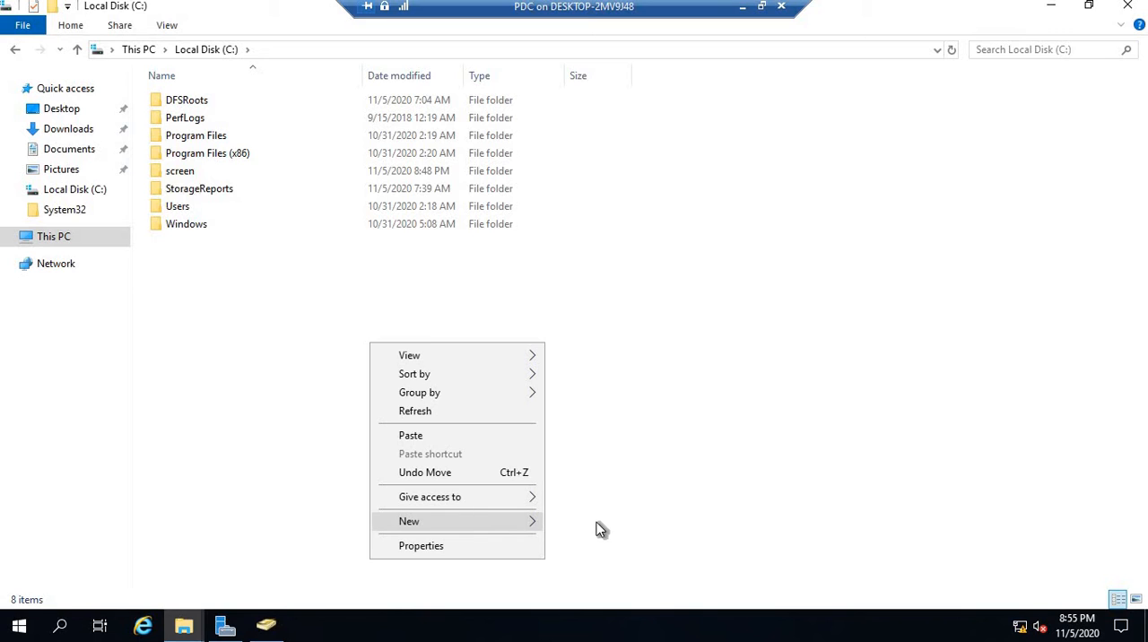
mouse_move(520, 521)
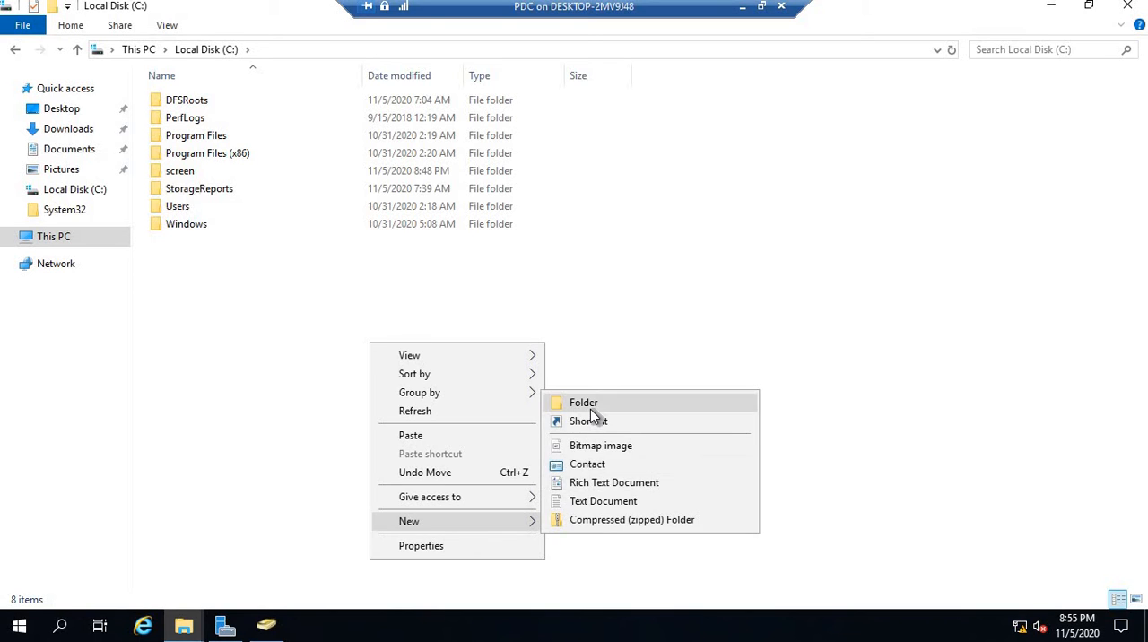
click(590, 409)
text(screen)
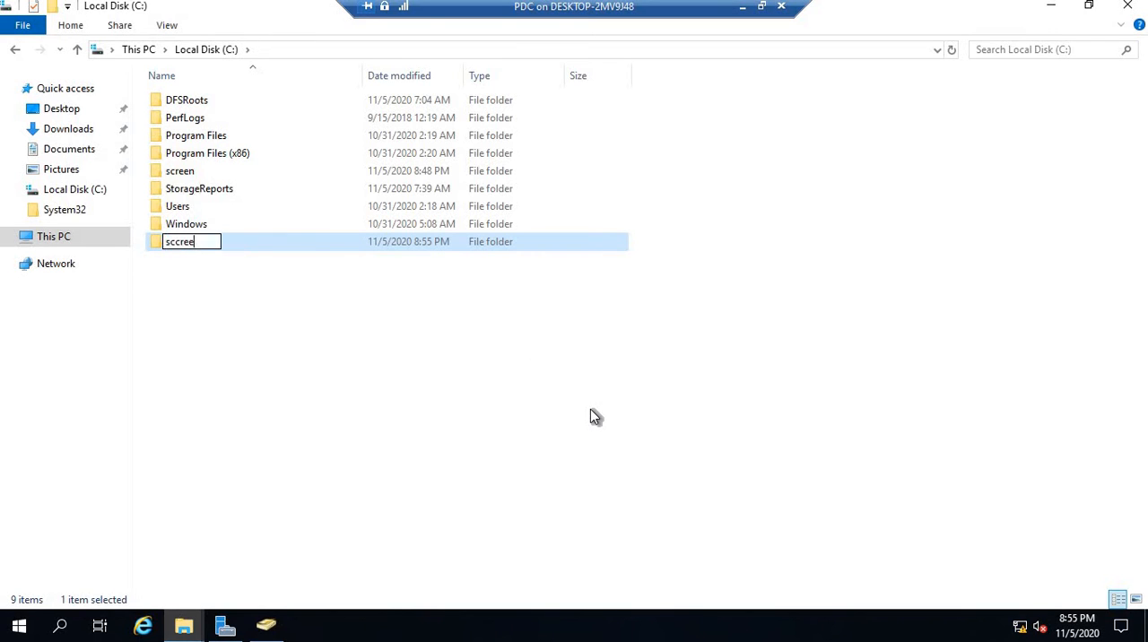
key(BackSpace)
key(BackSpace)
key(BackSpace)
key(BackSpace)
key(BackSpace)
key(BackSpace)
text(screen and quo)
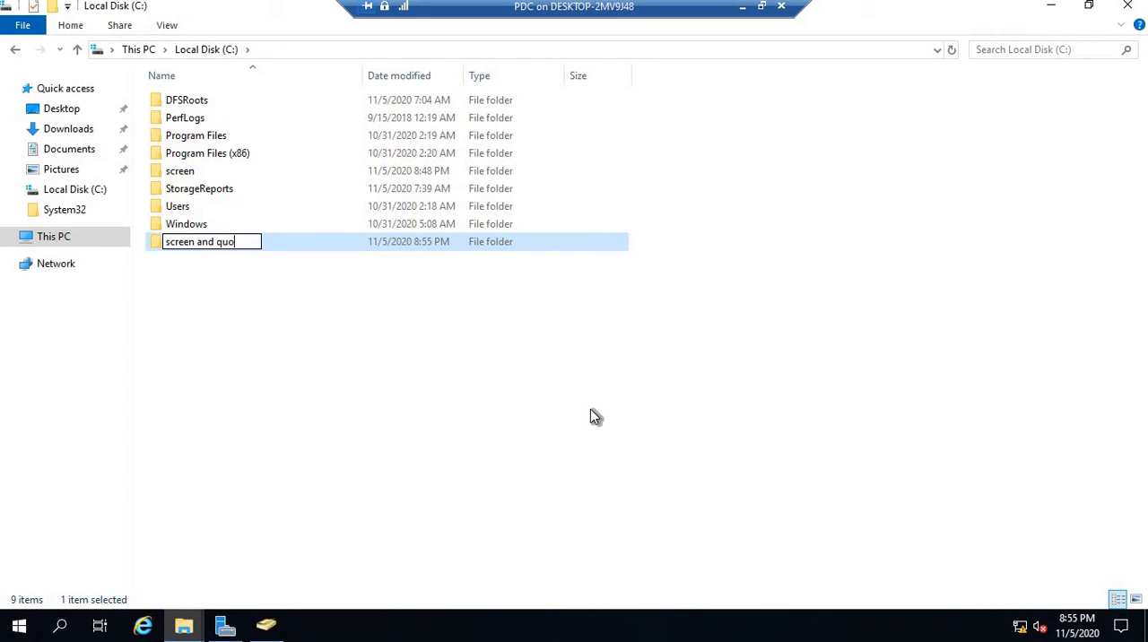
text(ta)
click(189, 325)
- Open network sharing for the "screen and quota" folder and add the user "test" to the people it is shared with
click(193, 243)
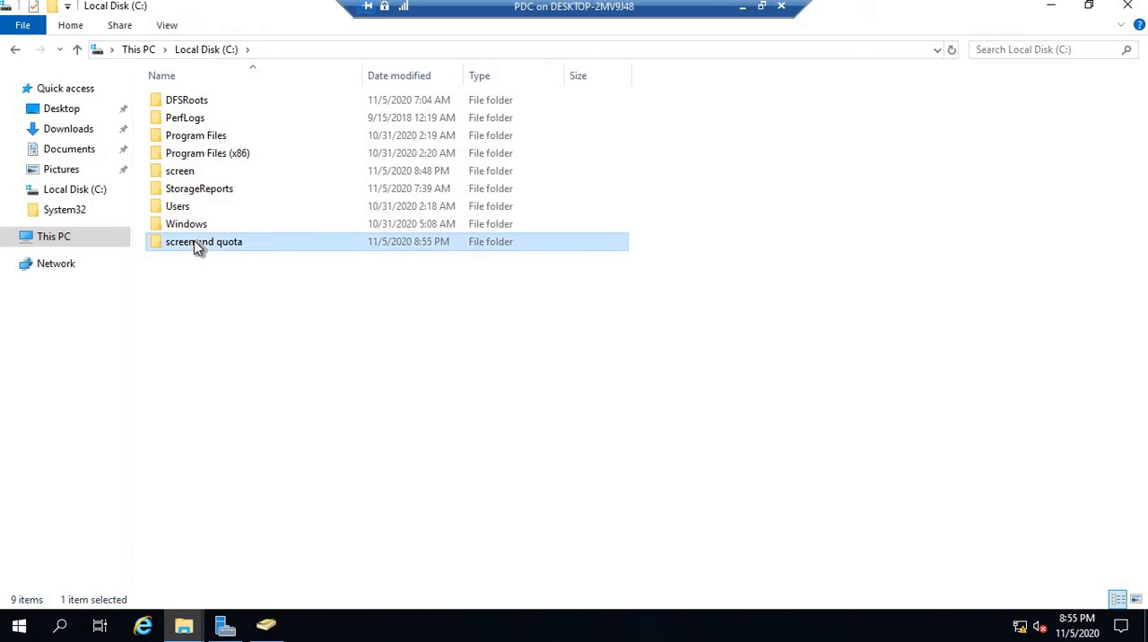
right_click(194, 241)
click(275, 544)
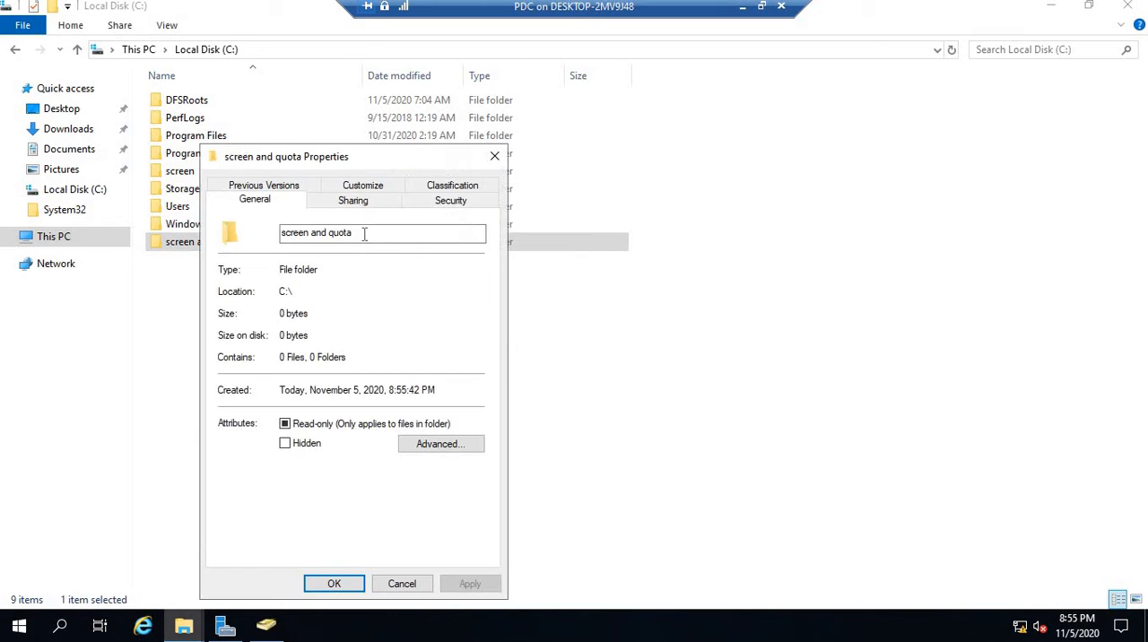
click(352, 199)
click(269, 321)
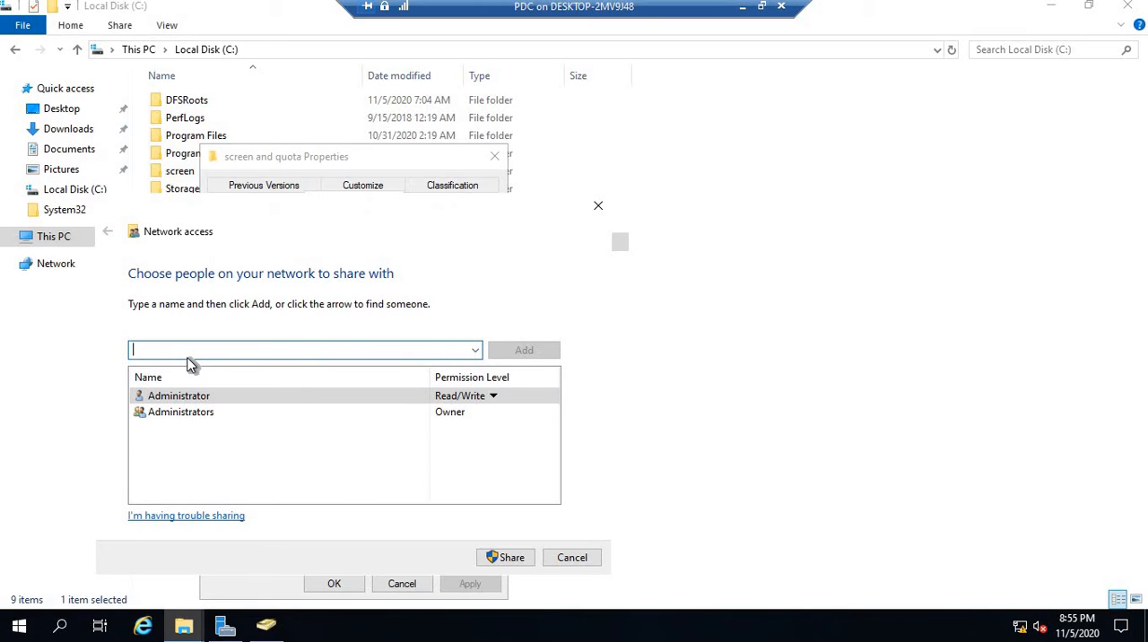
text(new)
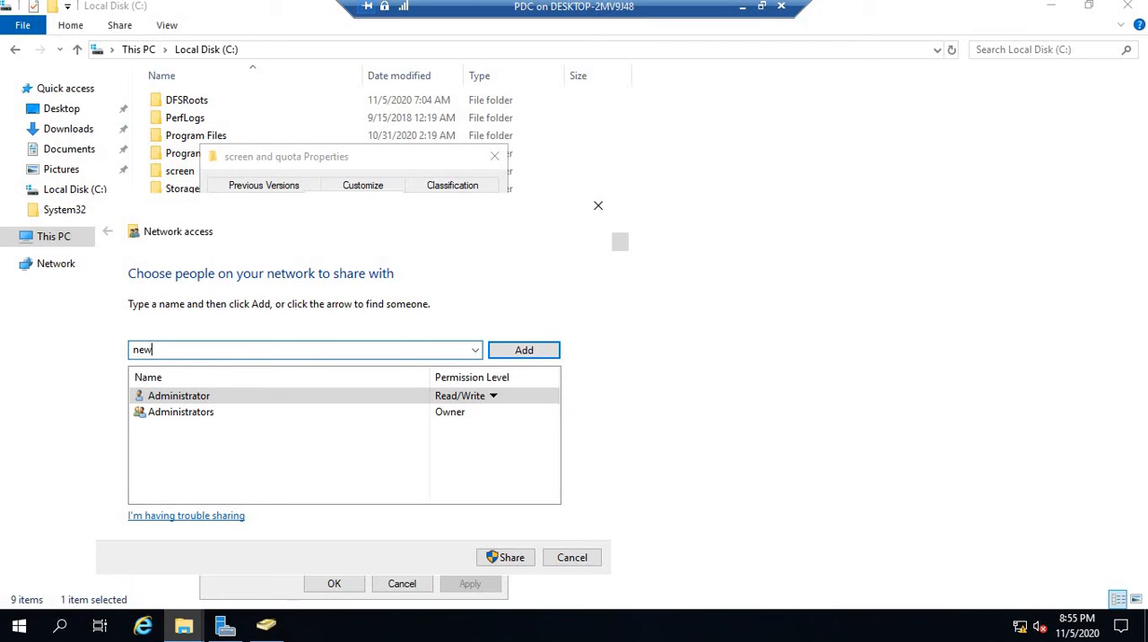
key(BackSpace)
text(test)
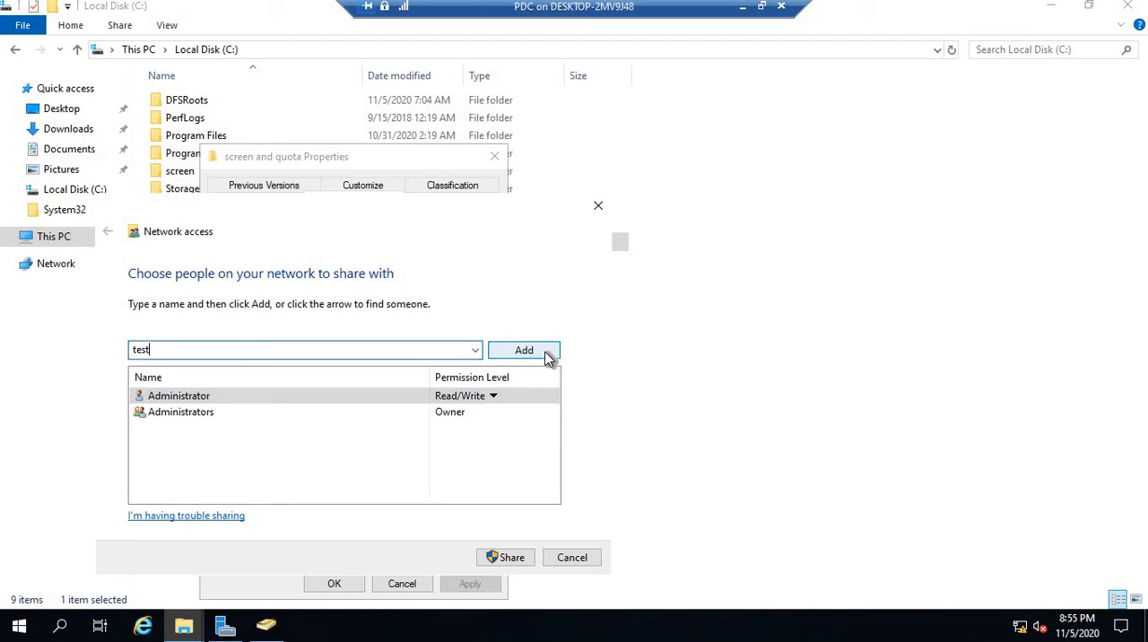
click(524, 351)
- Give the user "test" Read/Write permission, share the folder and close its properties
click(464, 428)
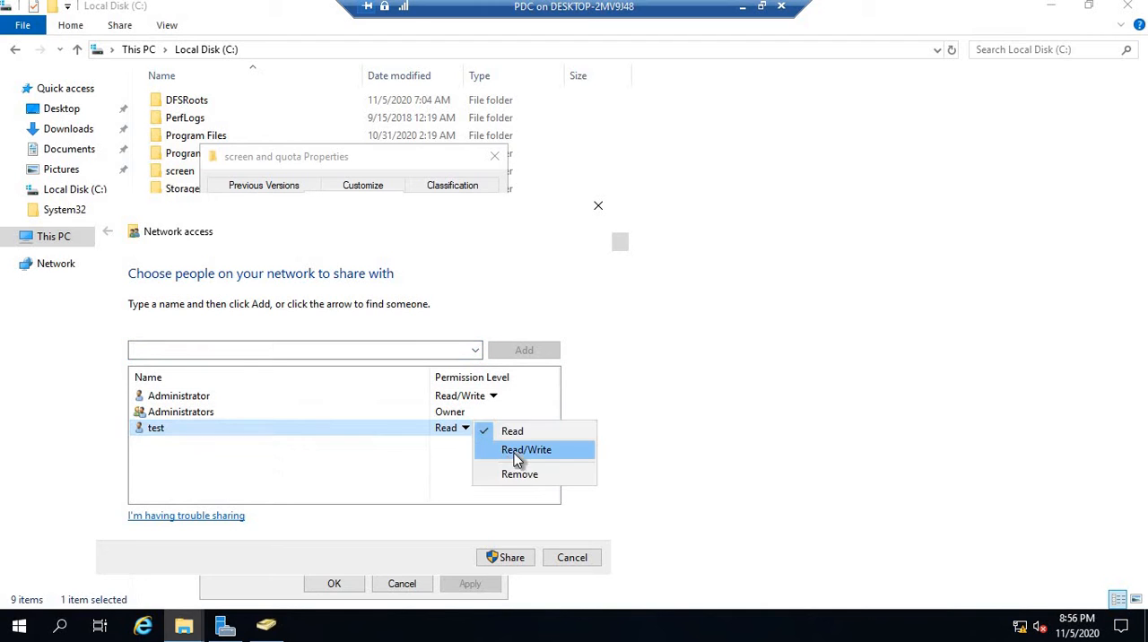
click(514, 453)
click(514, 557)
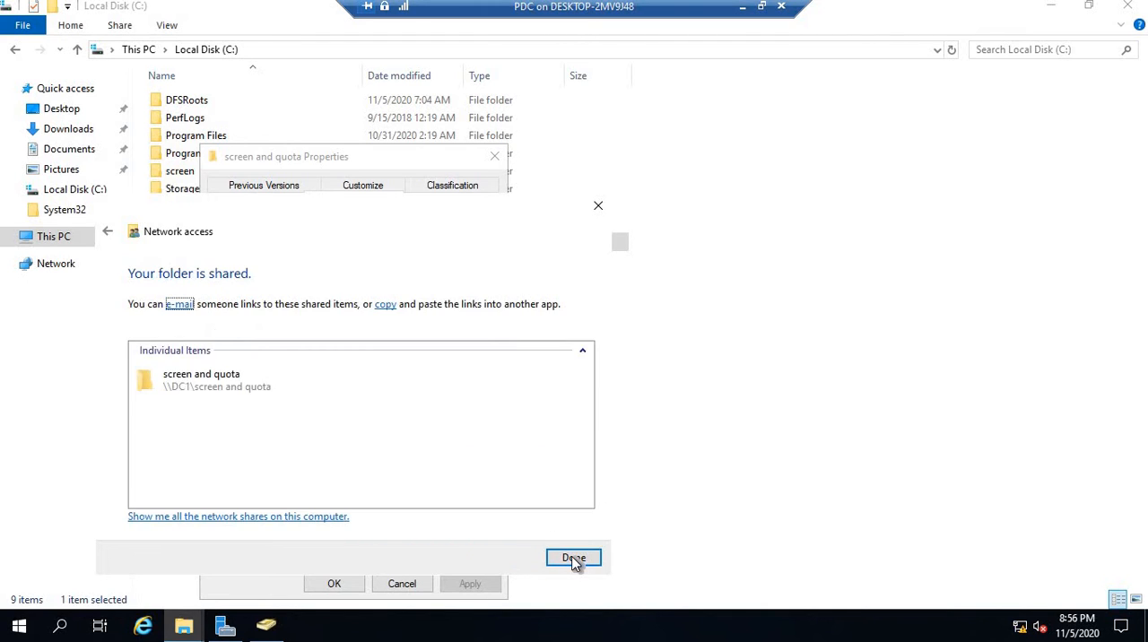
click(574, 557)
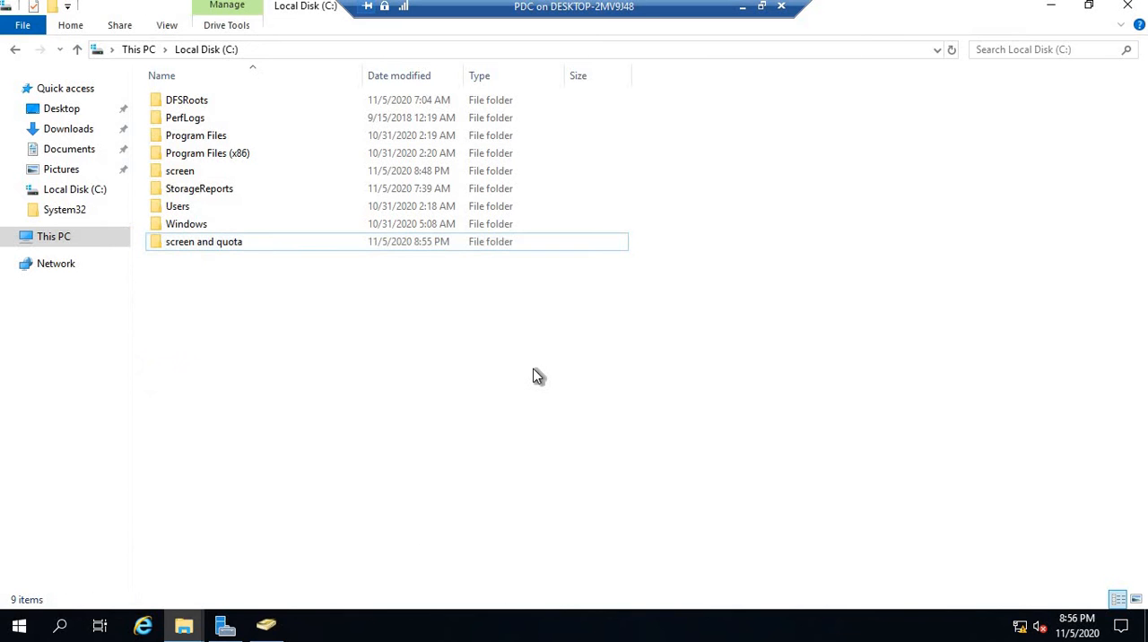
- Switch to the WIN 10 remote session and open the "screen and quota" share on 192.168.1.1
click(742, 6)
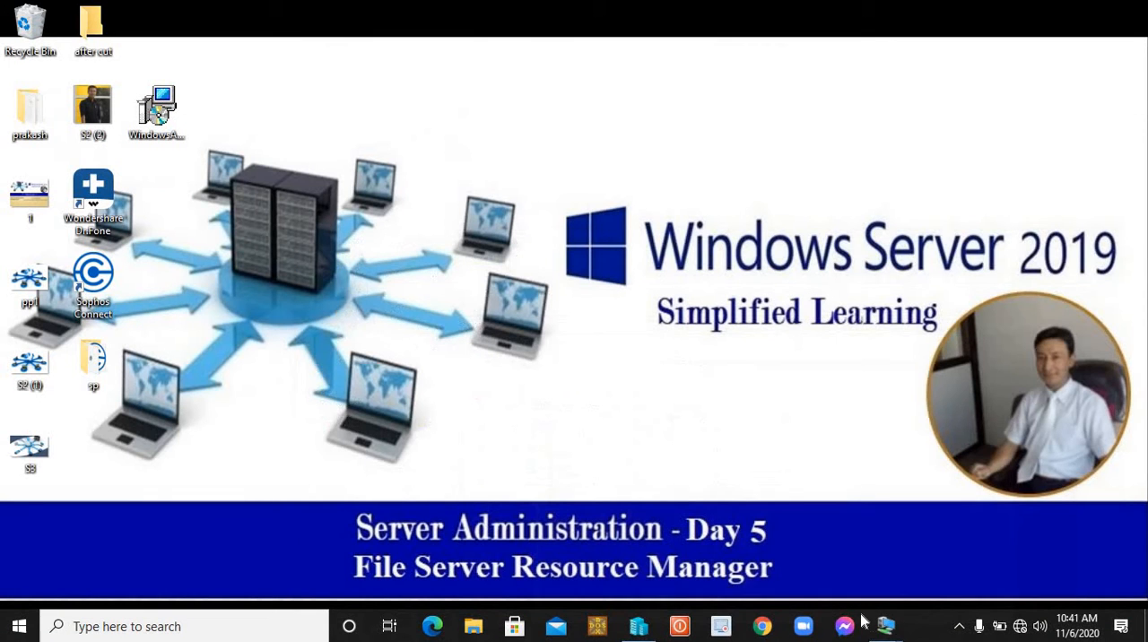
mouse_move(866, 625)
click(945, 554)
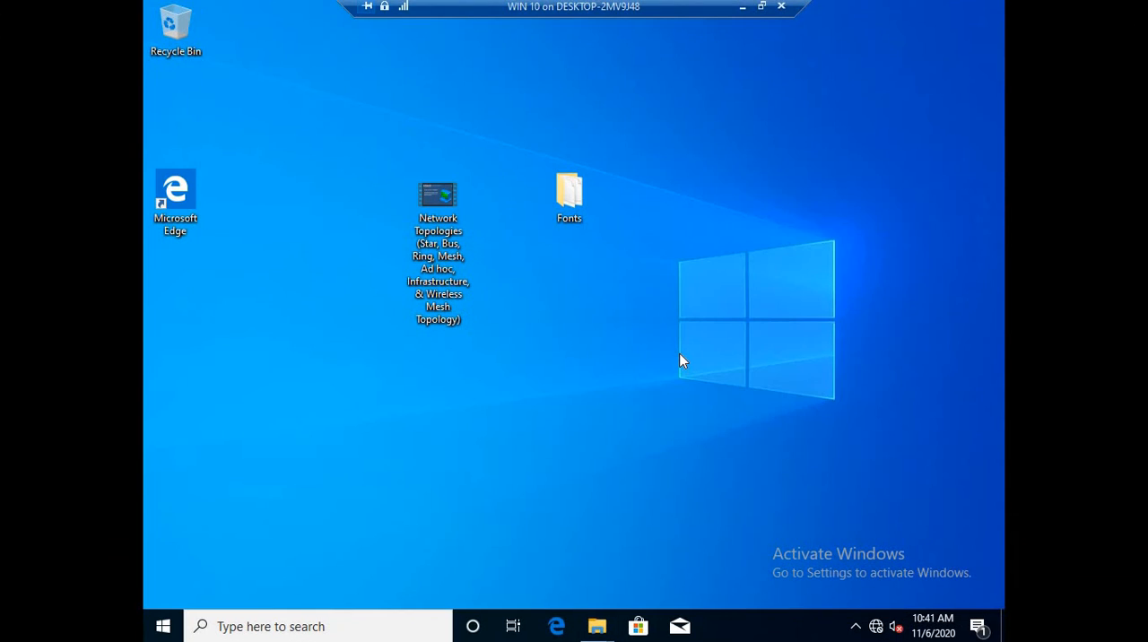
key(super+r)
key(Return)
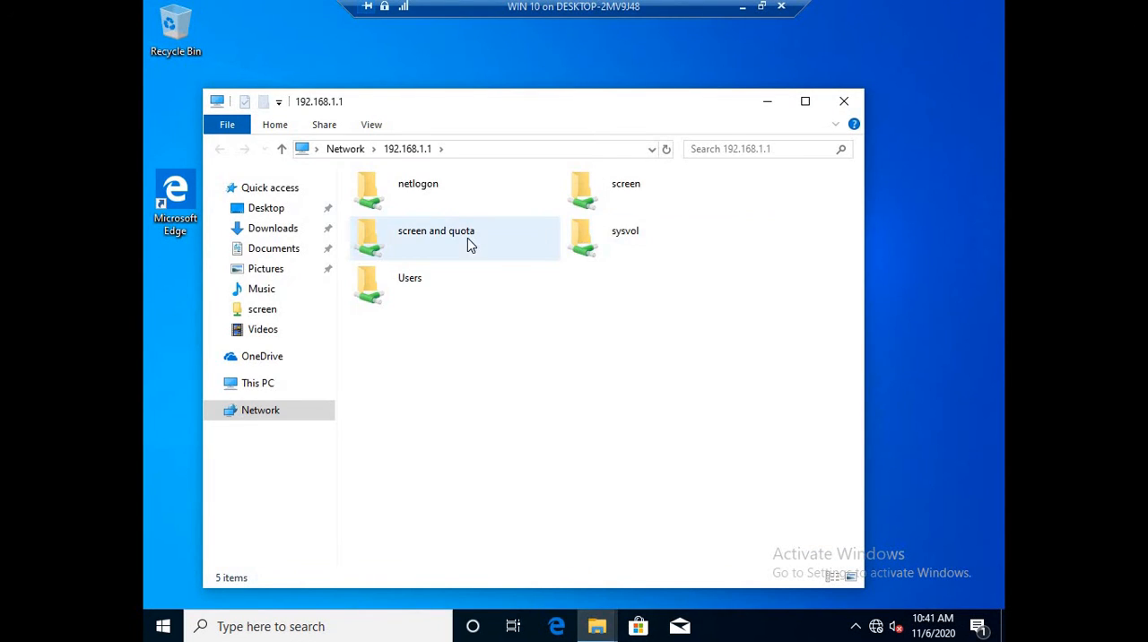
double_click(439, 236)
- Create a text document and a bitmap image with their default names in the "screen and quota" share
right_click(574, 312)
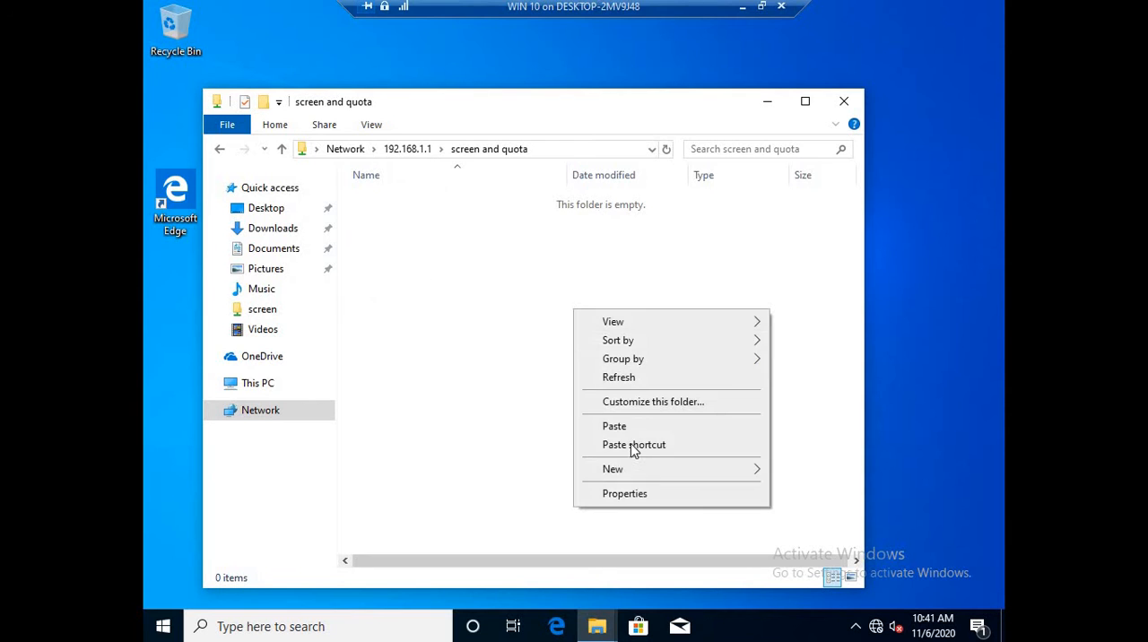
mouse_move(637, 471)
click(820, 551)
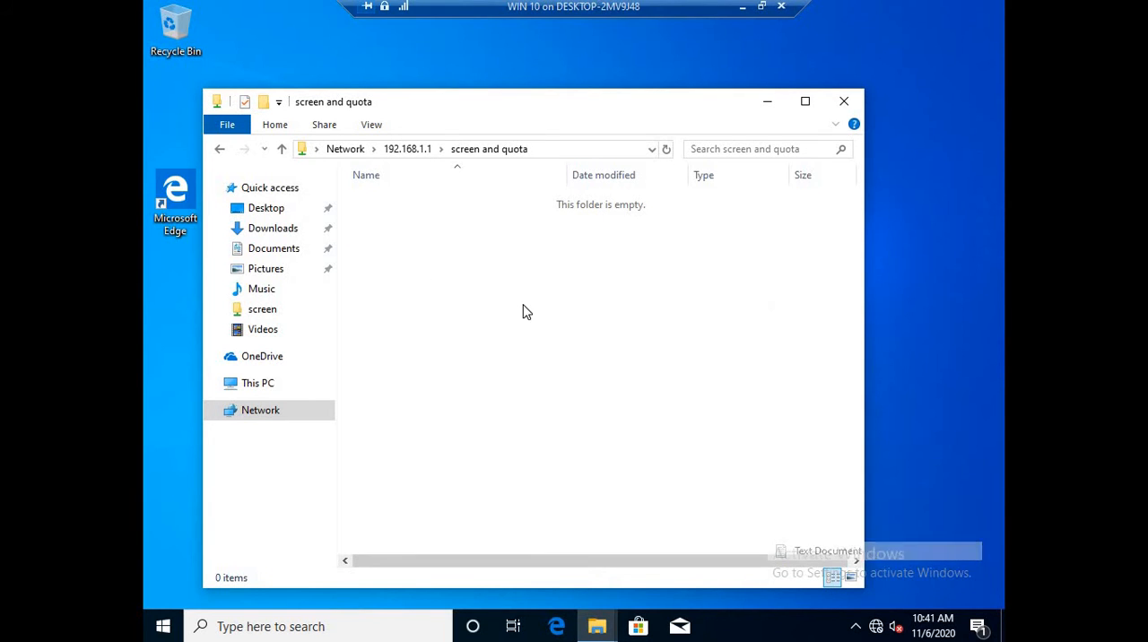
right_click(523, 305)
mouse_move(589, 489)
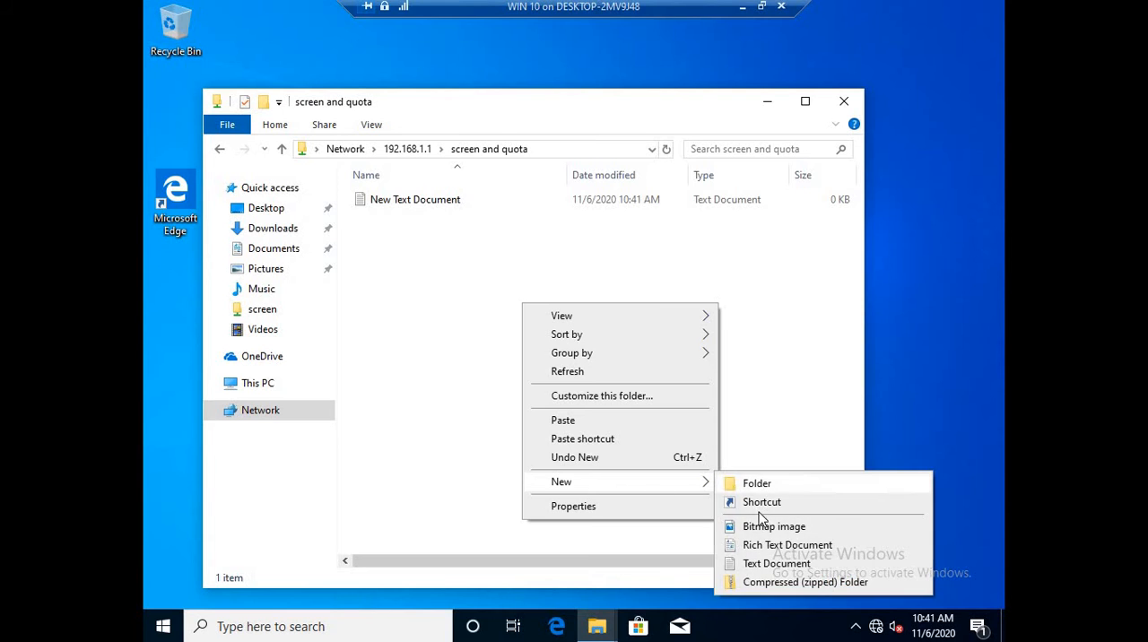
click(771, 526)
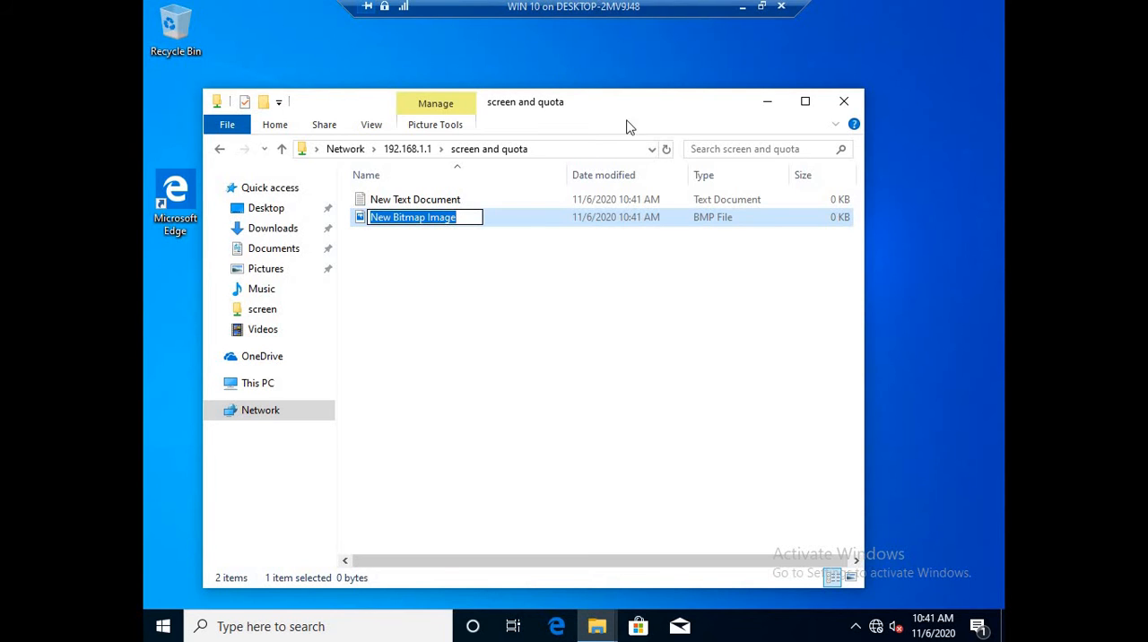
- Copy the Network Topologies video from the desktop into the "screen and quota" share
drag(625, 123, 906, 189)
click(448, 196)
right_click(449, 196)
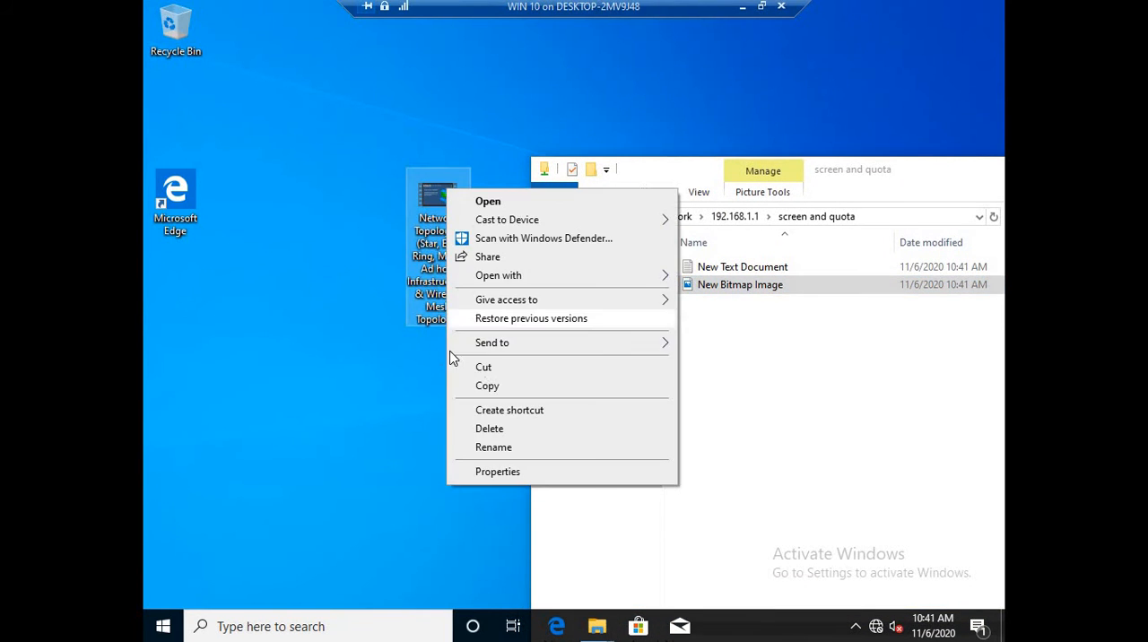
click(487, 386)
click(783, 401)
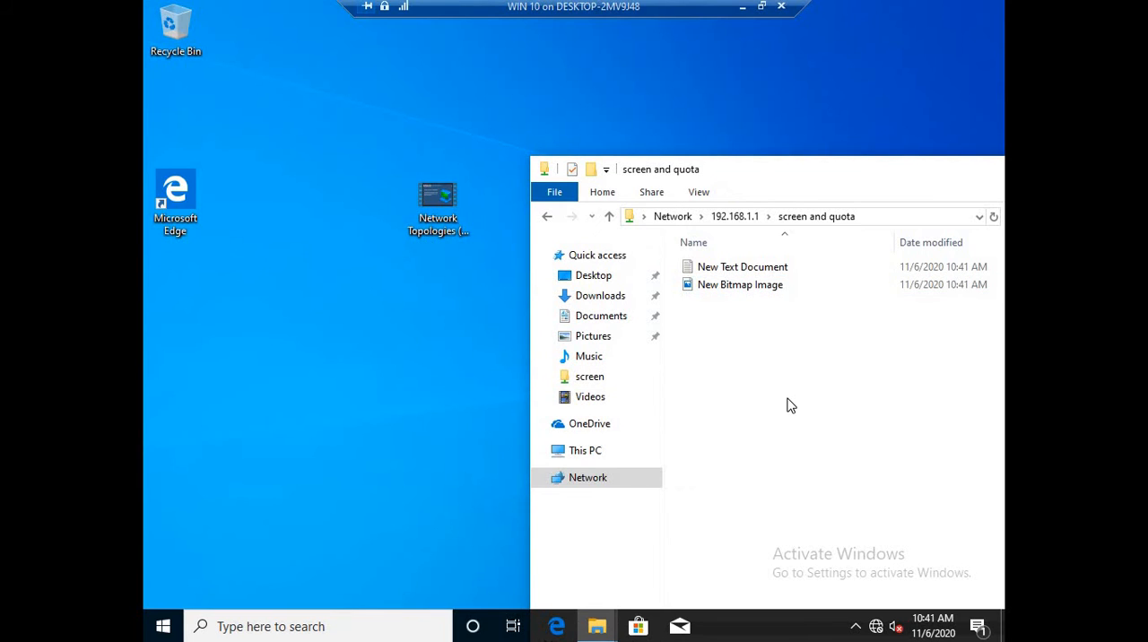
right_click(788, 406)
click(821, 296)
drag(817, 178, 424, 69)
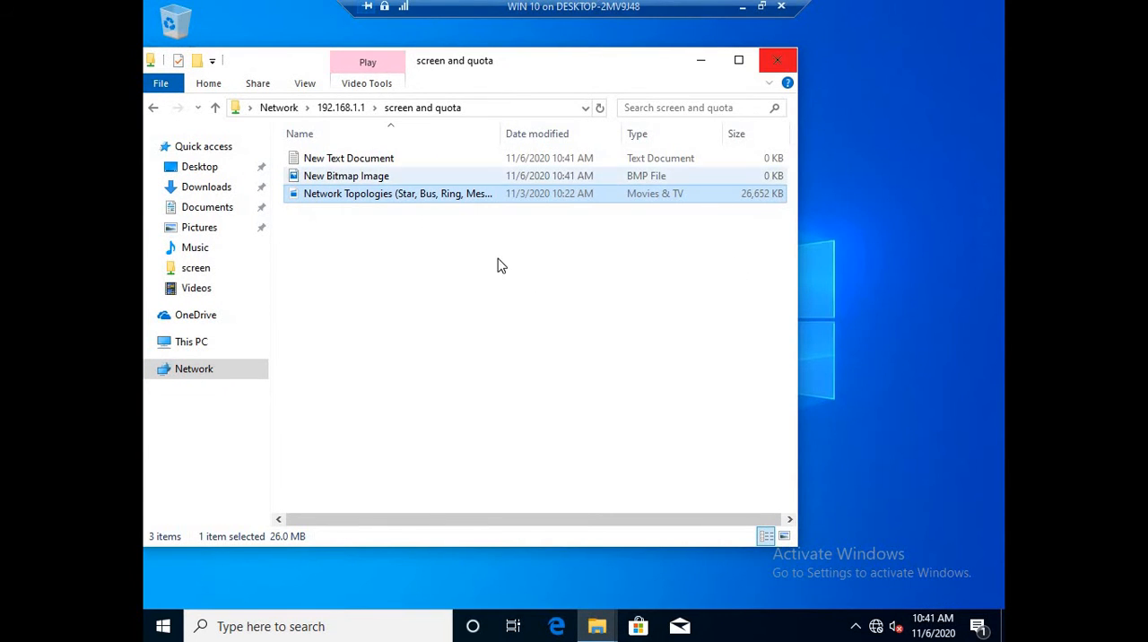
drag(522, 58, 650, 116)
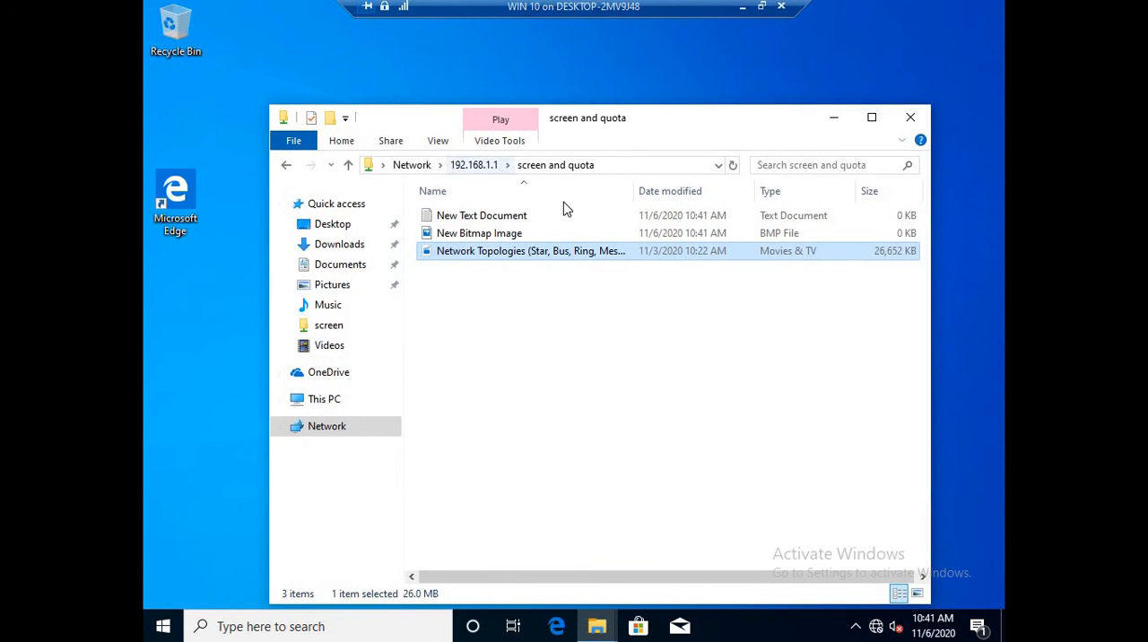
click(463, 236)
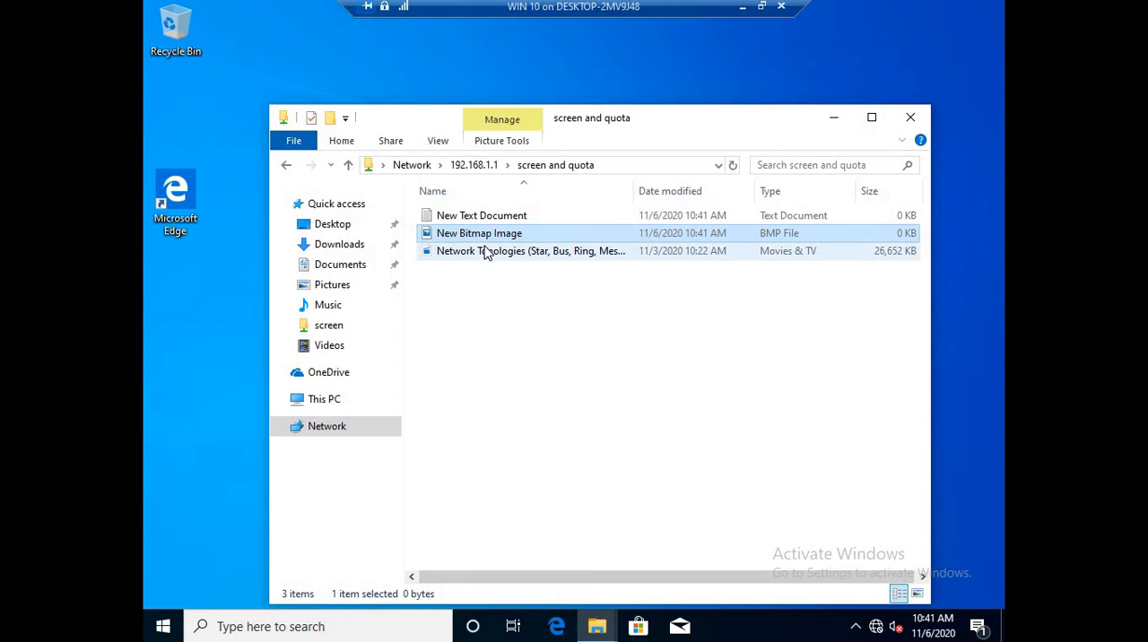
click(487, 251)
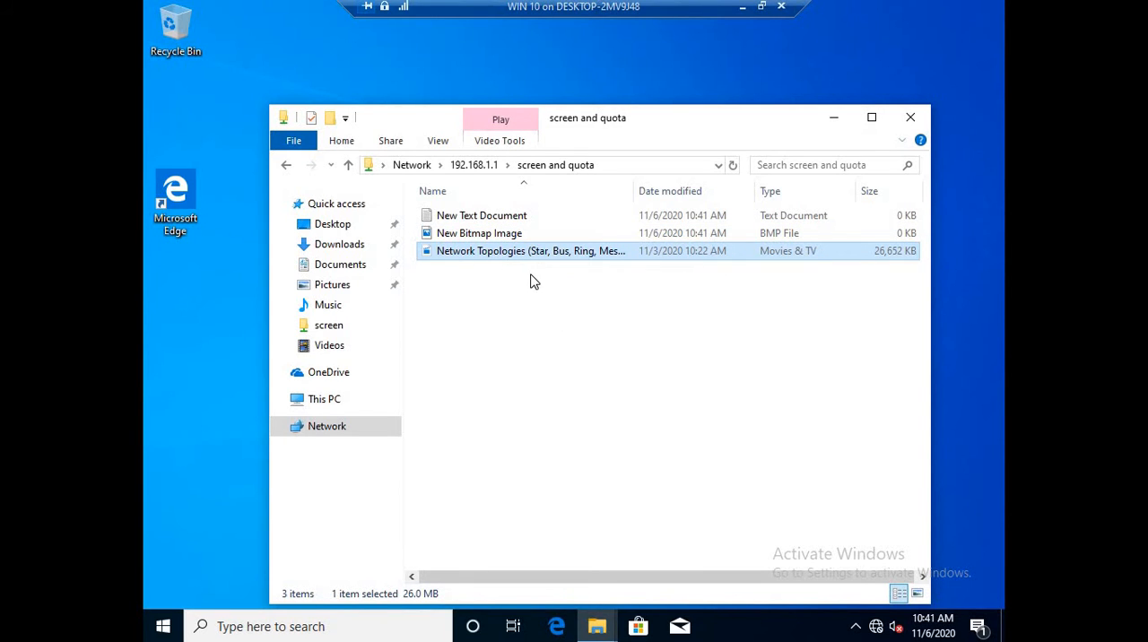
- Close the share window, switch to the PDC remote session, and close its Local Disk (C:) window and the folder's properties
click(909, 118)
click(761, 6)
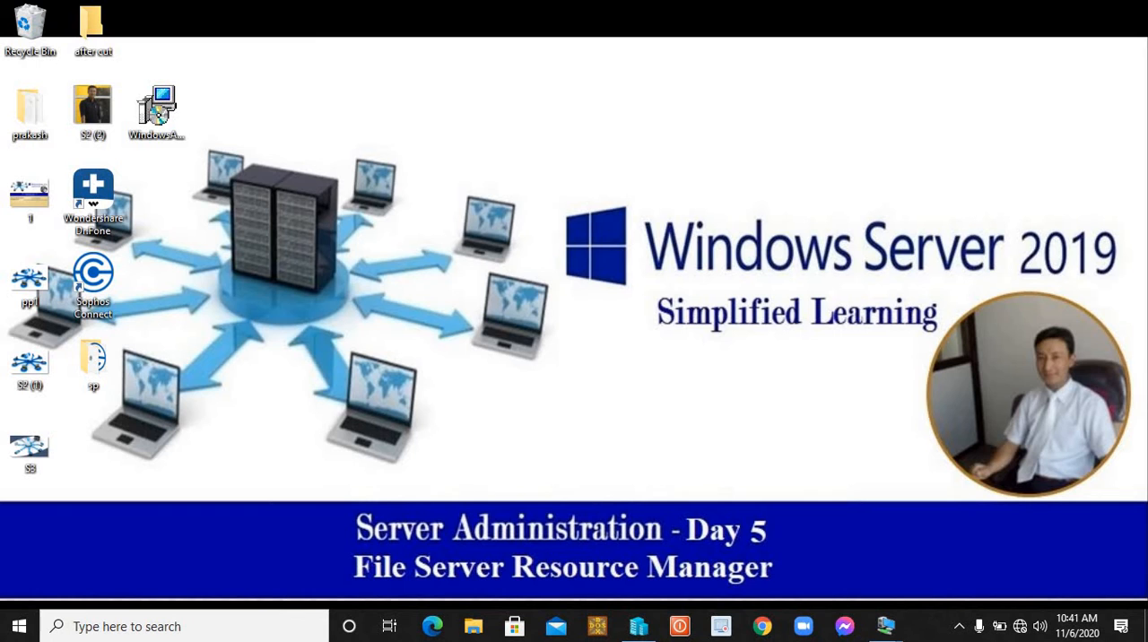
mouse_move(885, 626)
click(824, 529)
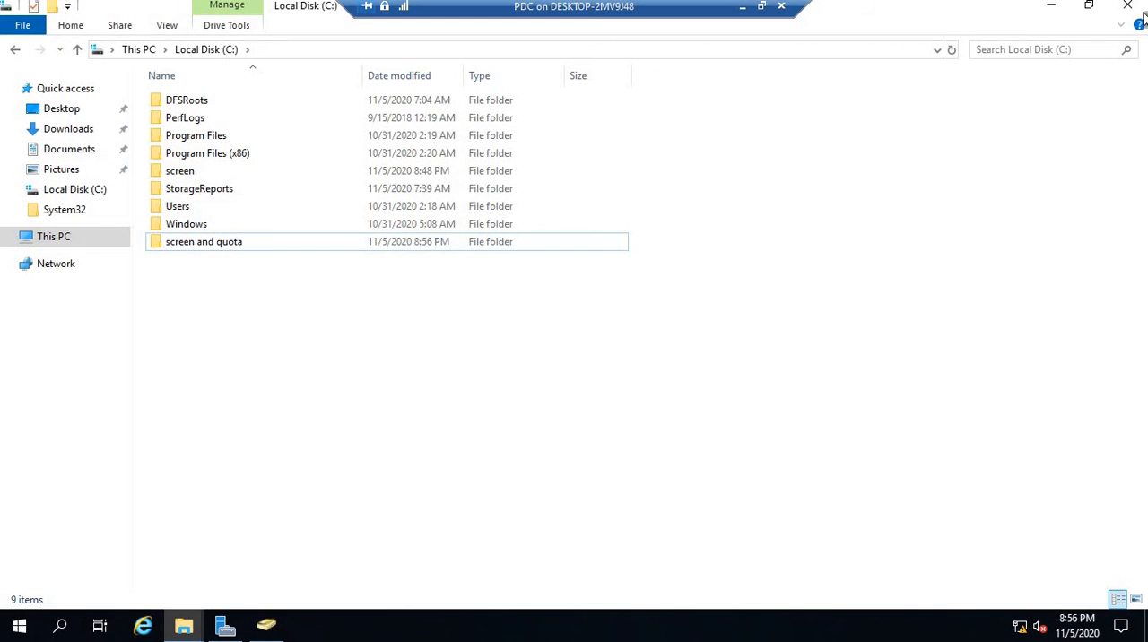
click(1128, 7)
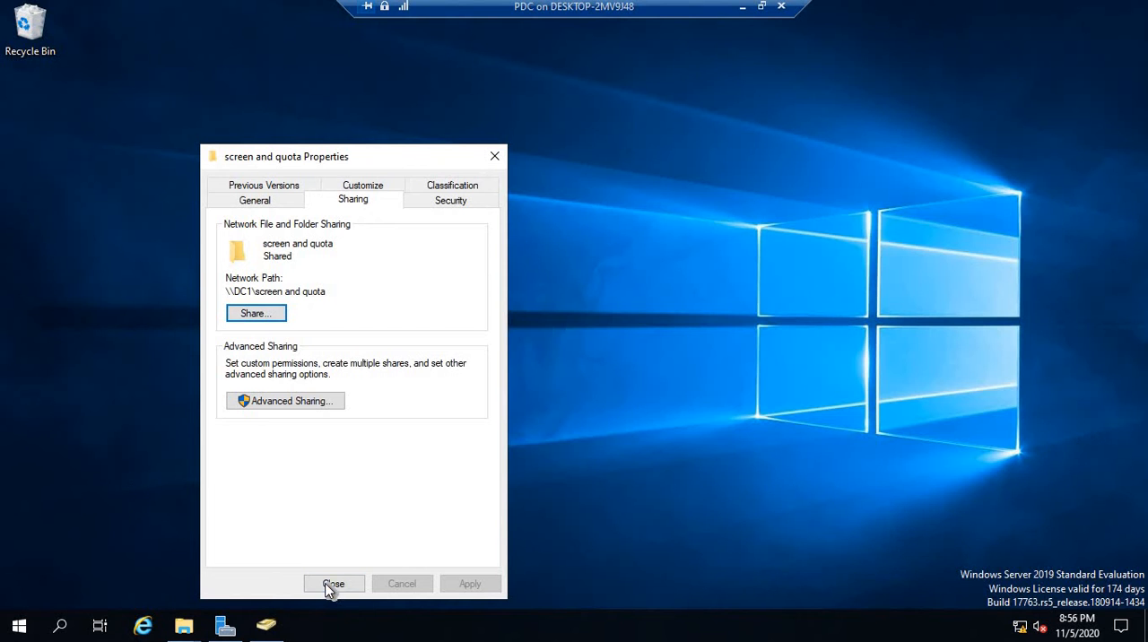
click(332, 584)
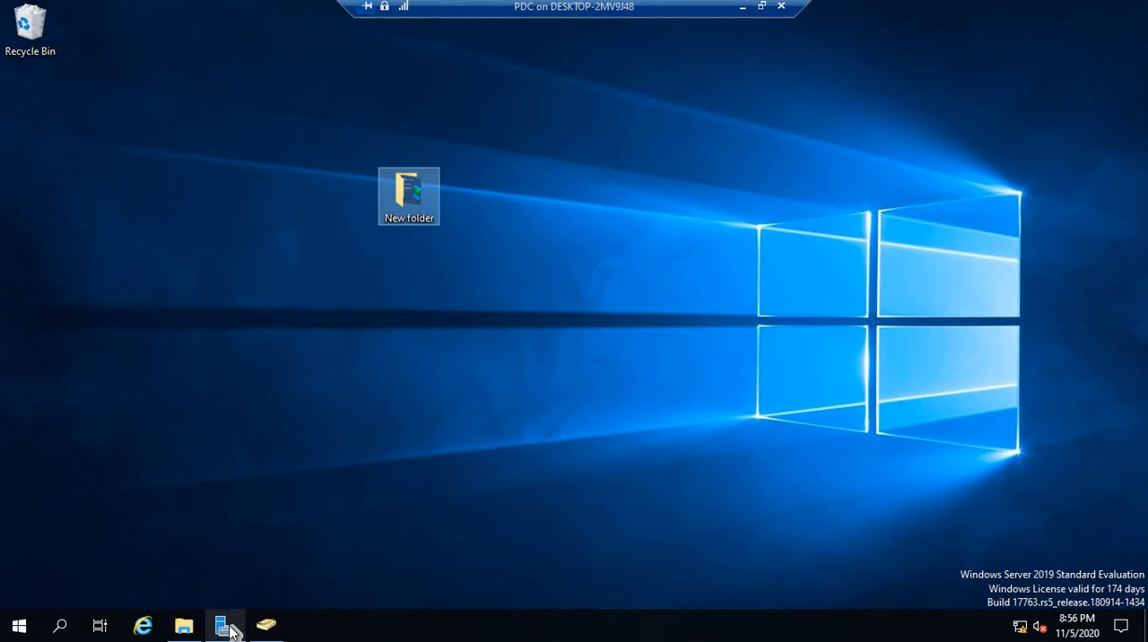
- Open File Server Resource Manager from Server Manager
click(226, 626)
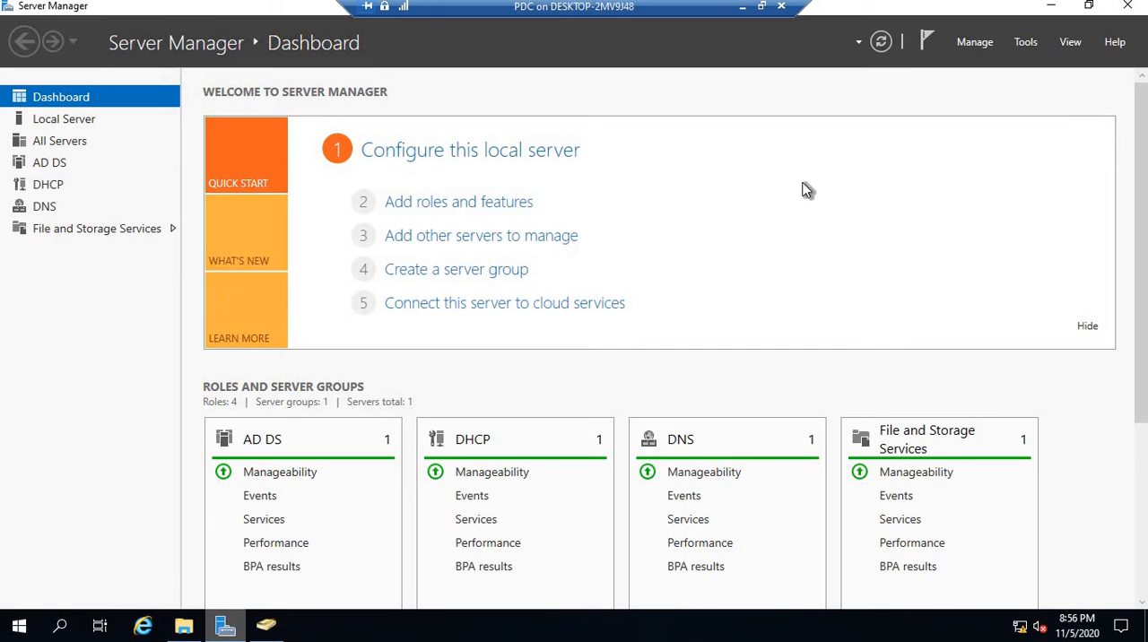
click(1031, 42)
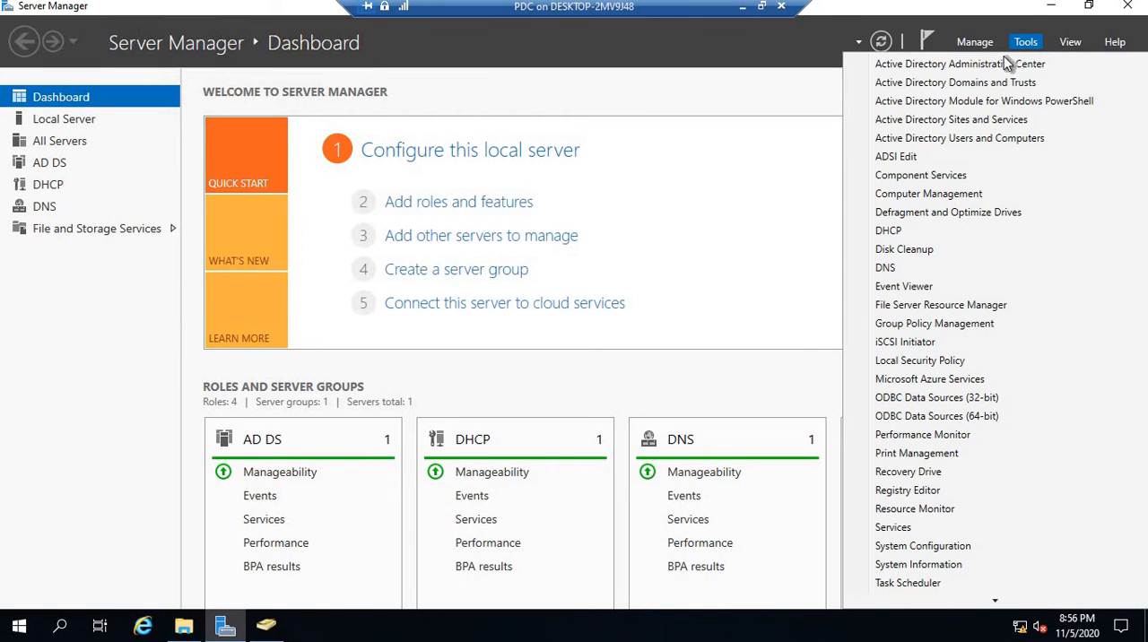
click(928, 307)
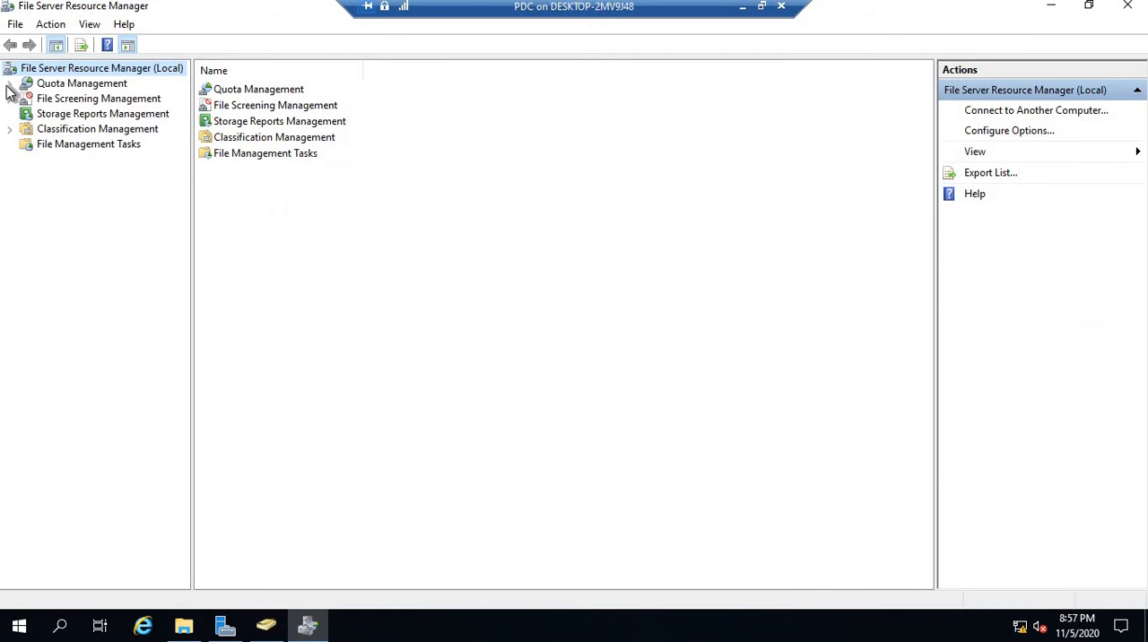
- Examine the quotas, file screens and quota templates defined on the server
click(9, 83)
click(69, 99)
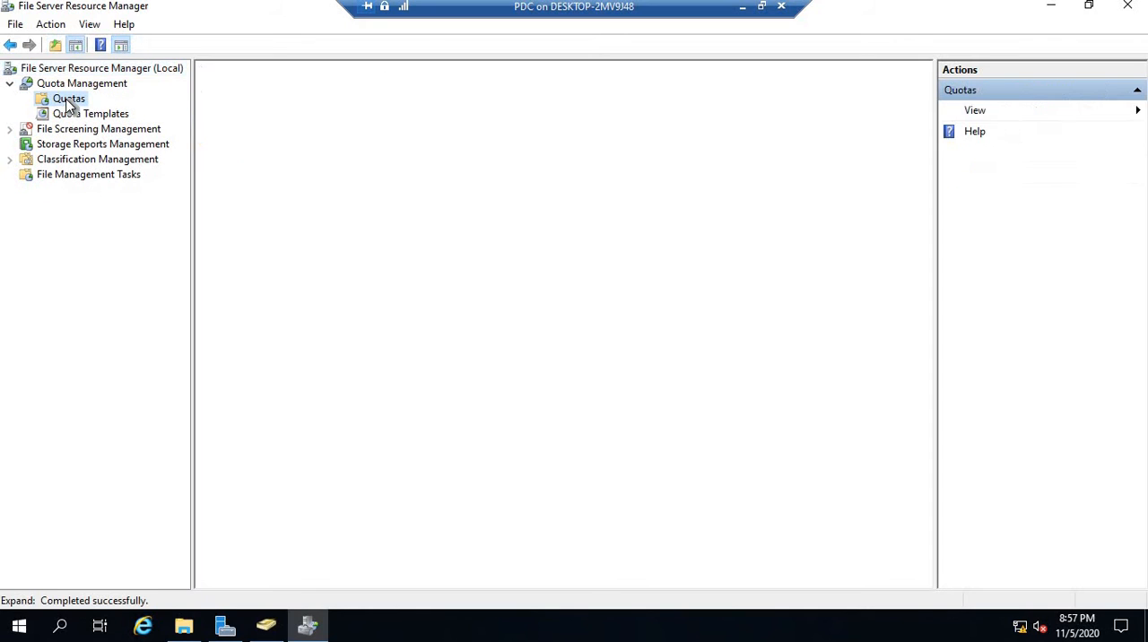
click(9, 129)
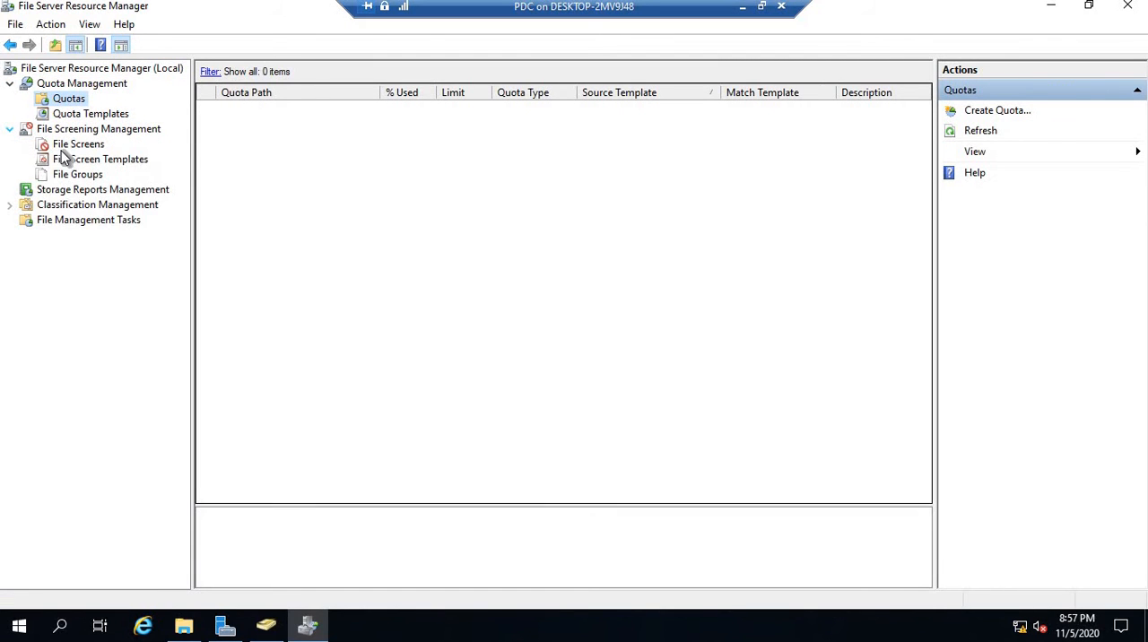
click(76, 144)
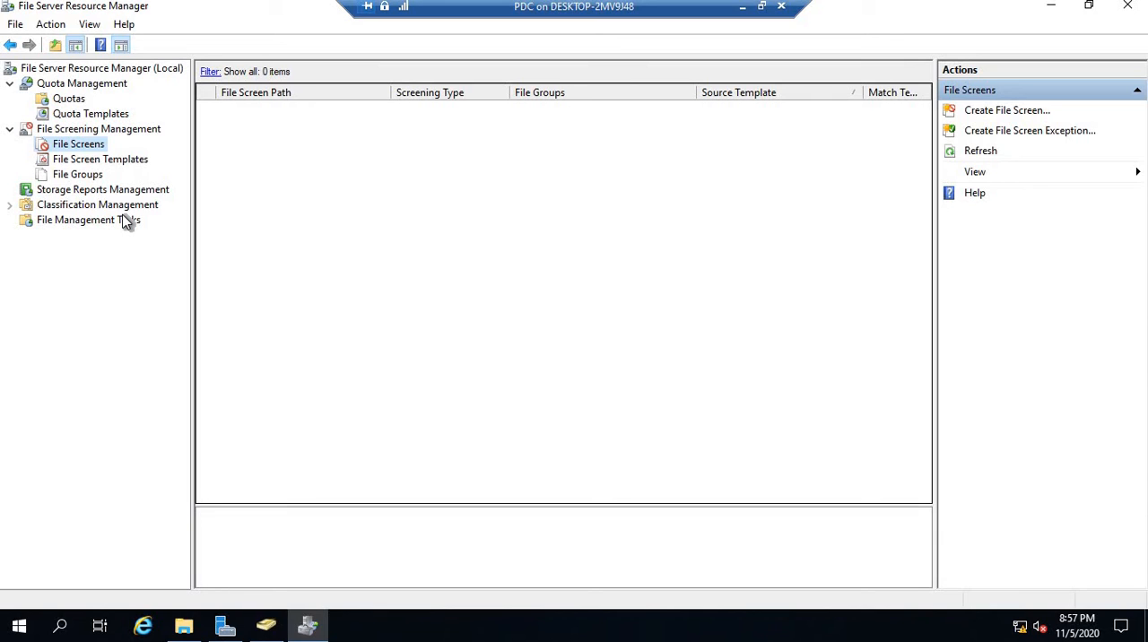
click(69, 101)
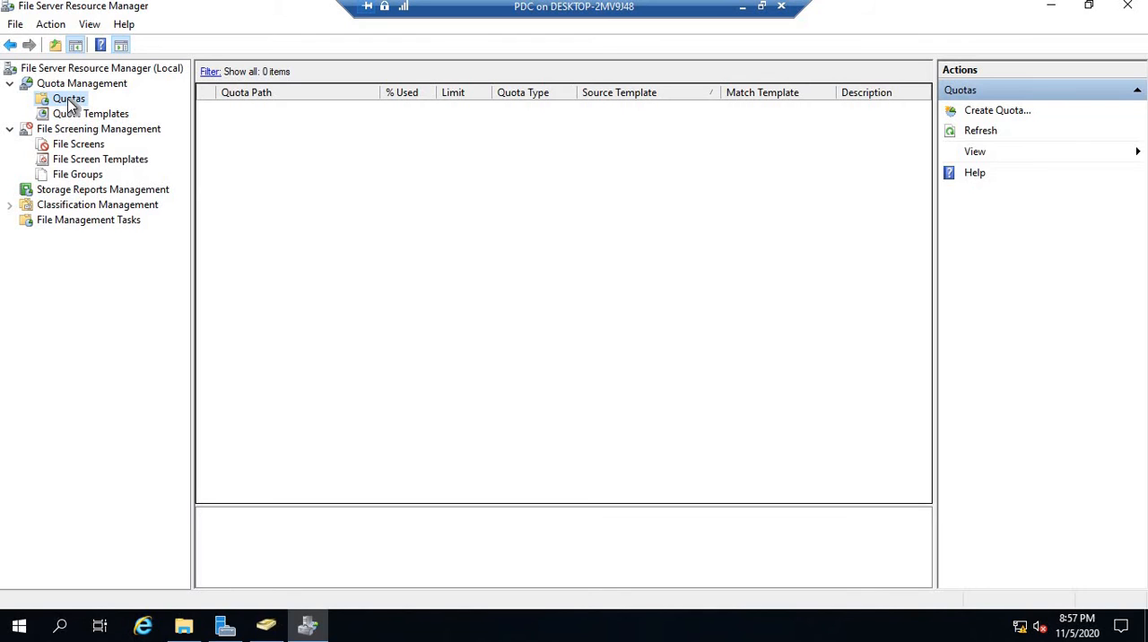
right_click(70, 101)
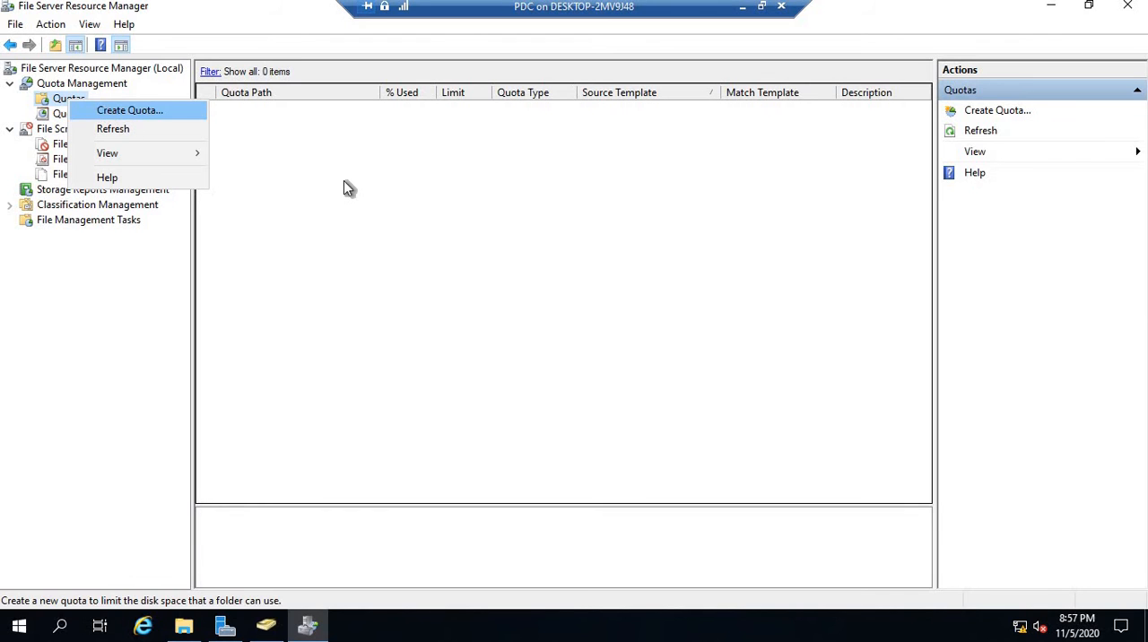
click(345, 182)
click(87, 113)
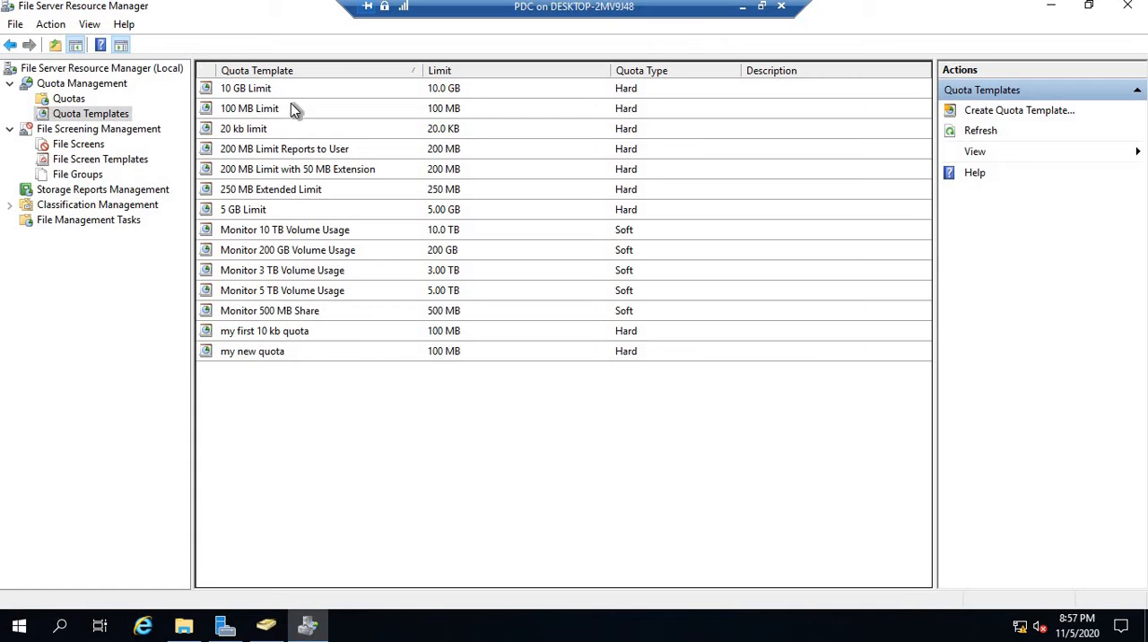
- Start a new quota and set its path to the folder C:\screen and quota
click(70, 99)
right_click(69, 99)
click(112, 108)
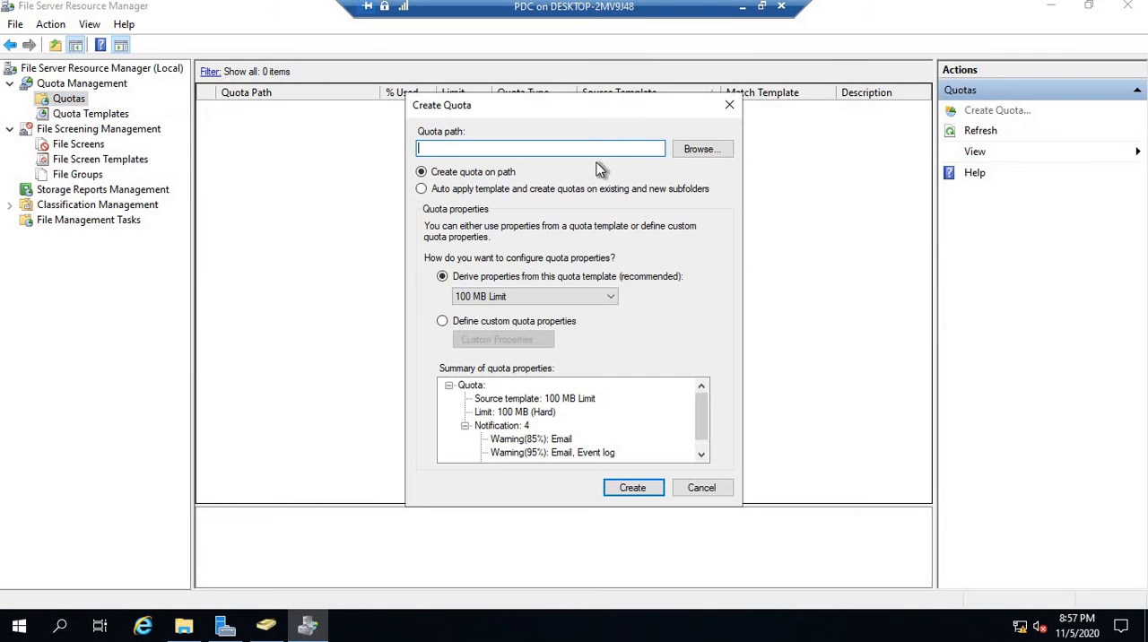
click(695, 149)
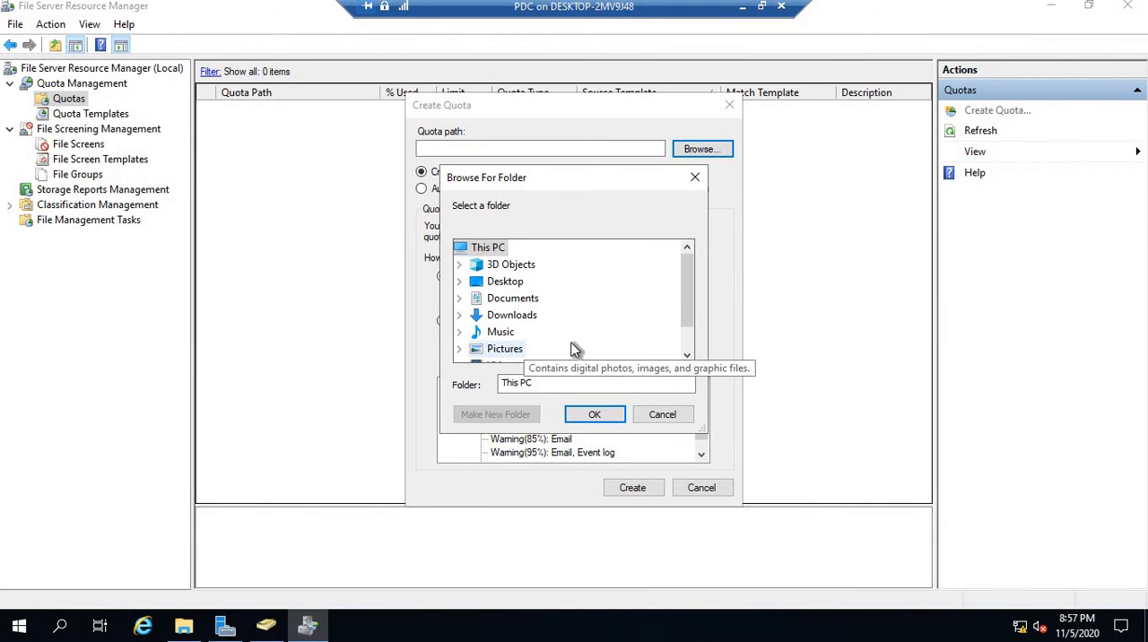
drag(689, 272, 688, 307)
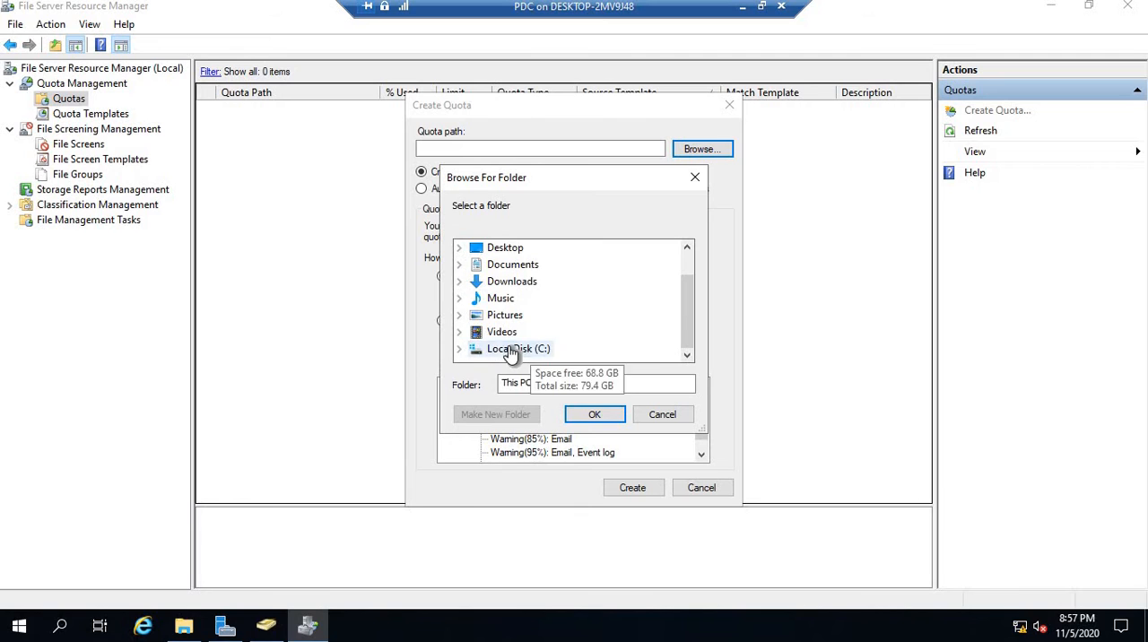
double_click(516, 352)
click(529, 350)
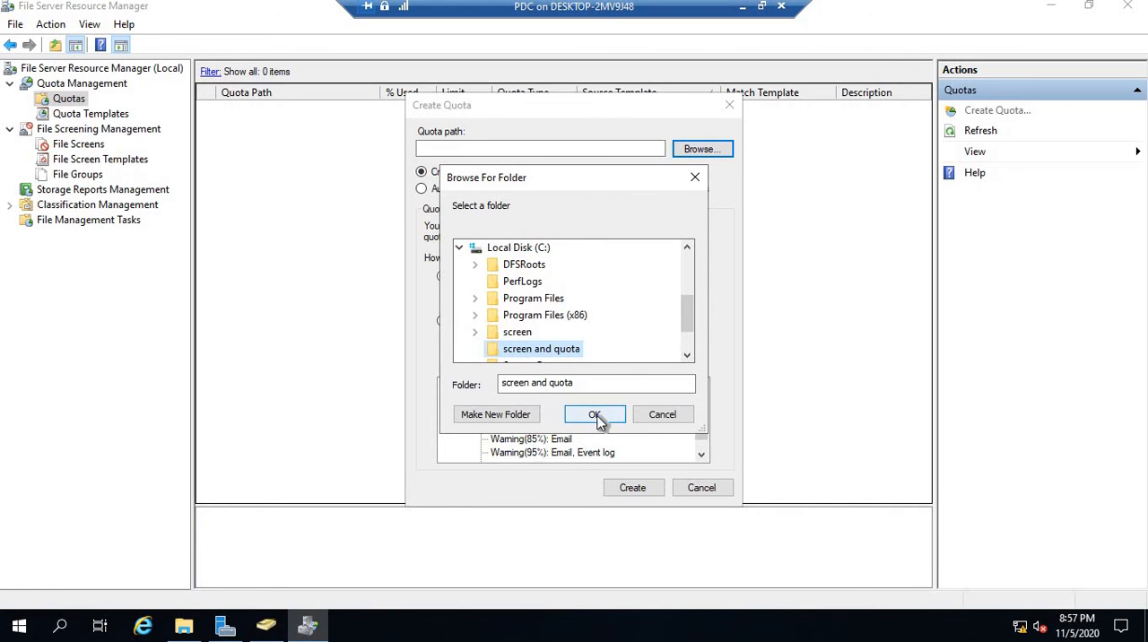
click(596, 413)
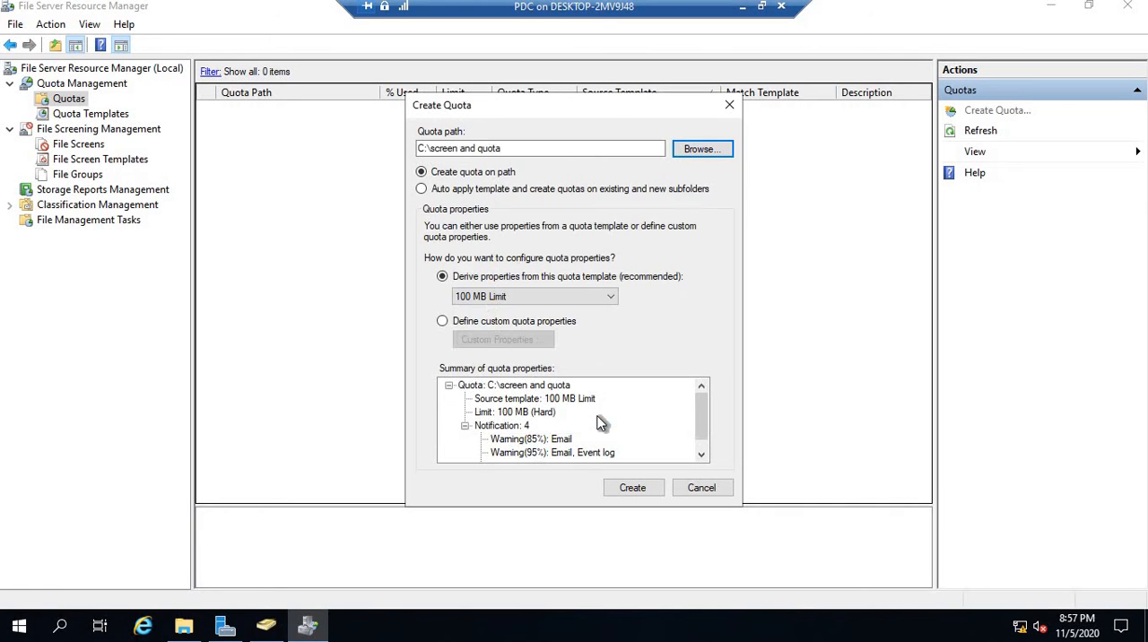
- Review the available quota templates and choose to define custom quota properties instead
click(443, 320)
click(444, 278)
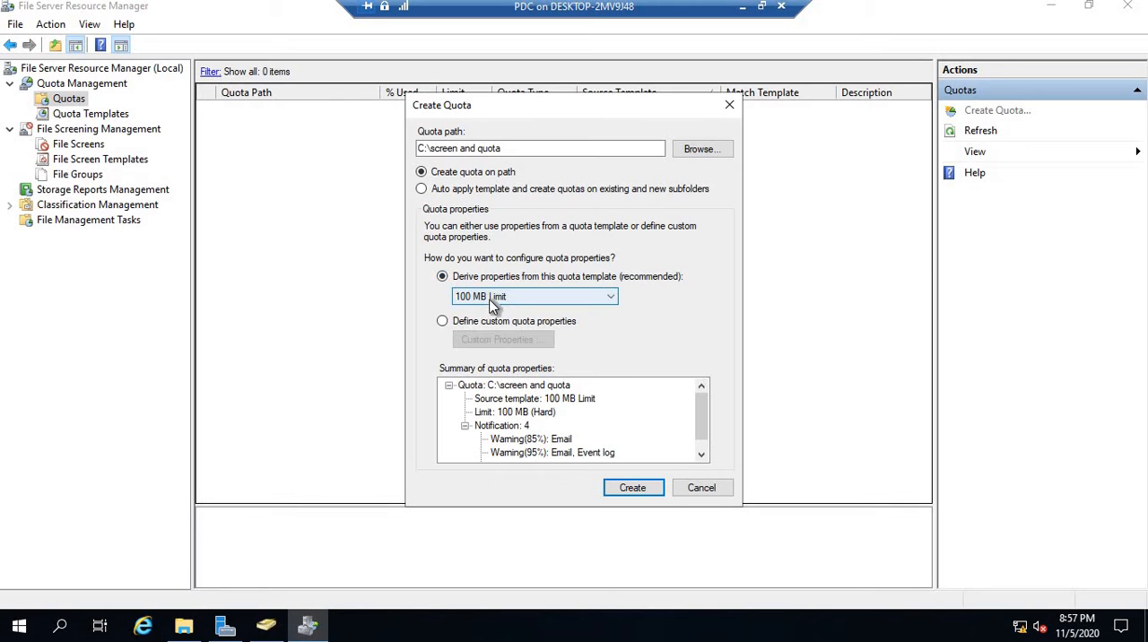
click(497, 297)
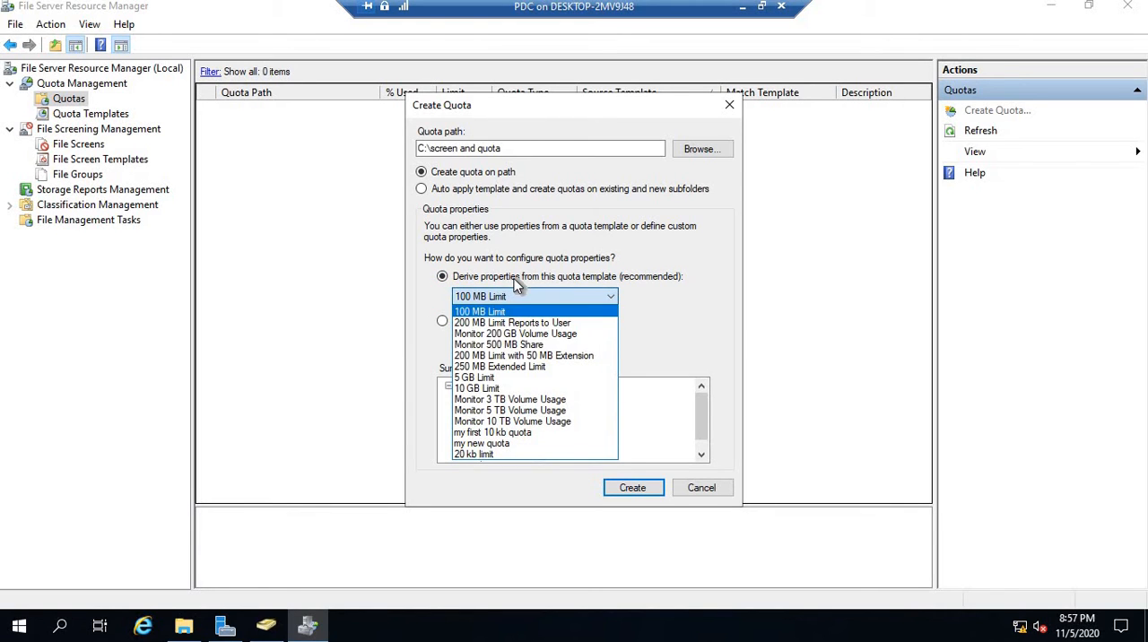
click(445, 327)
click(450, 321)
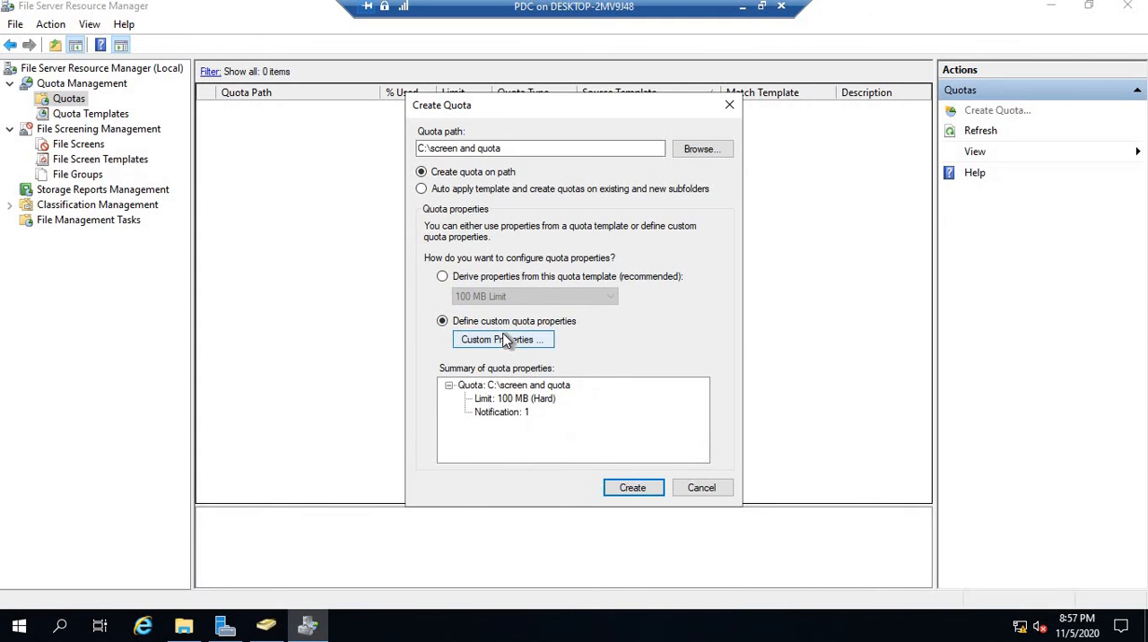
- Set the space limit in the custom quota properties to 10 MB
click(502, 339)
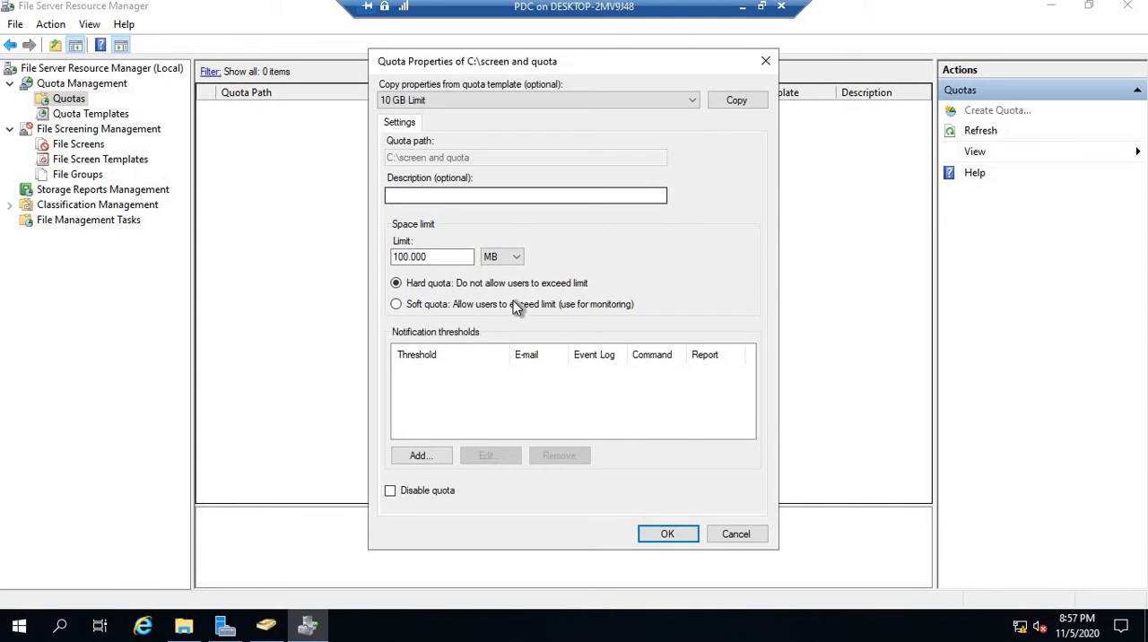
drag(453, 260, 382, 262)
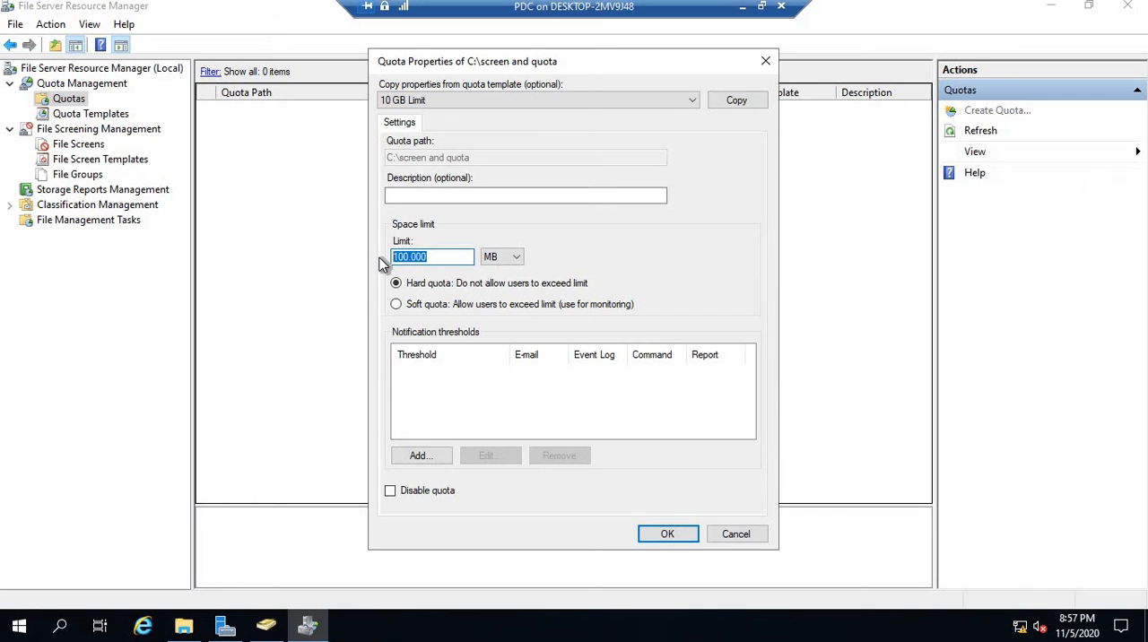
text(10)
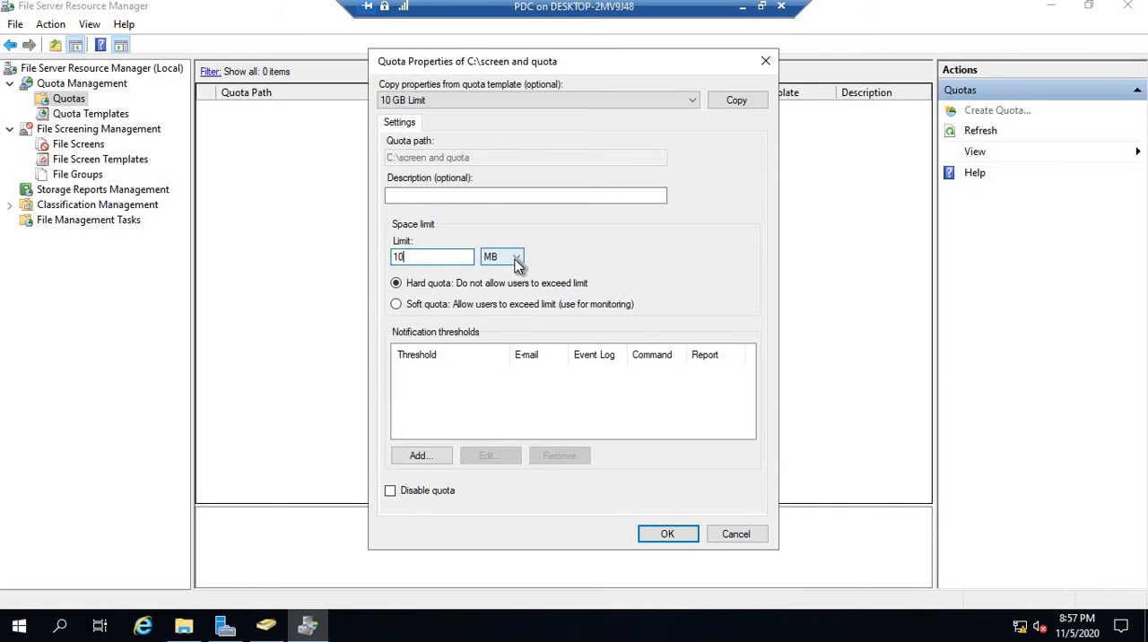
click(518, 259)
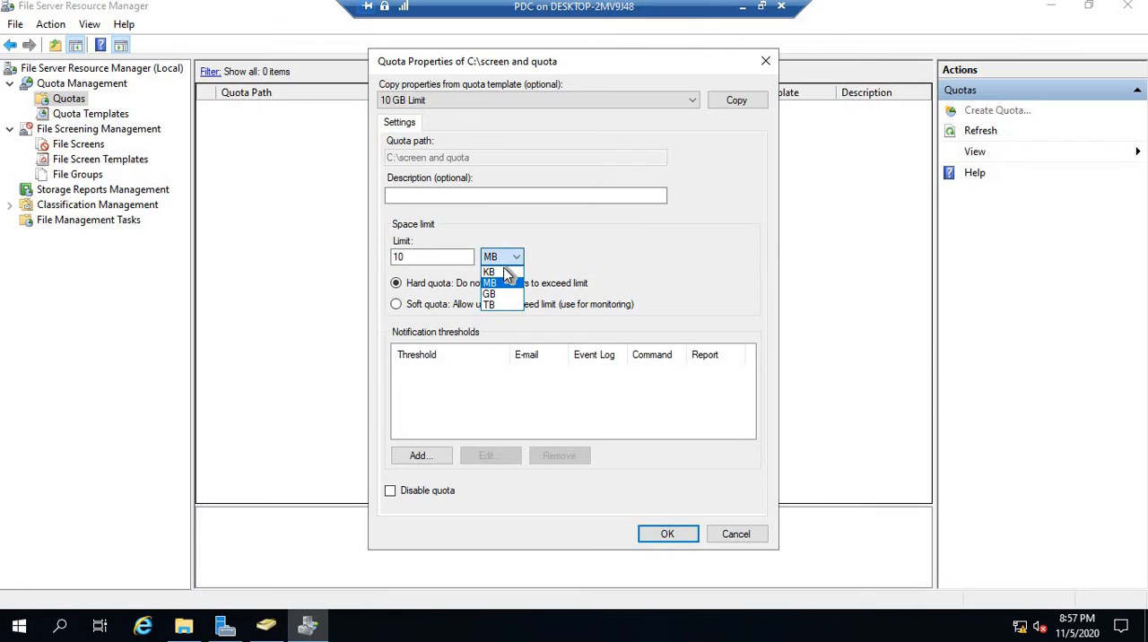
click(507, 272)
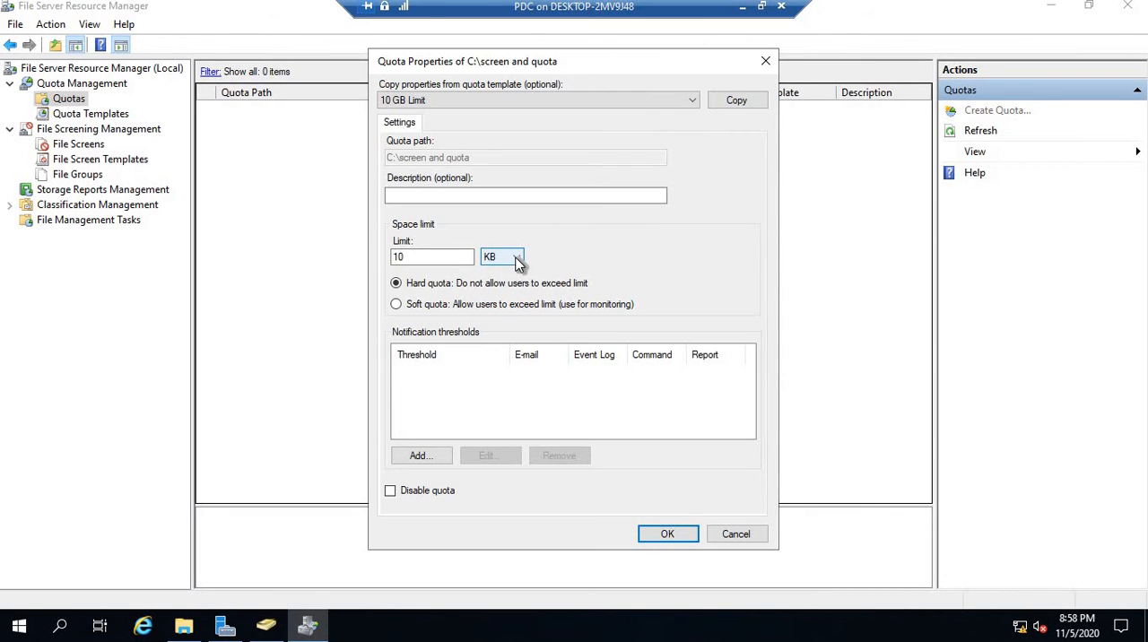
click(518, 258)
click(508, 283)
click(419, 258)
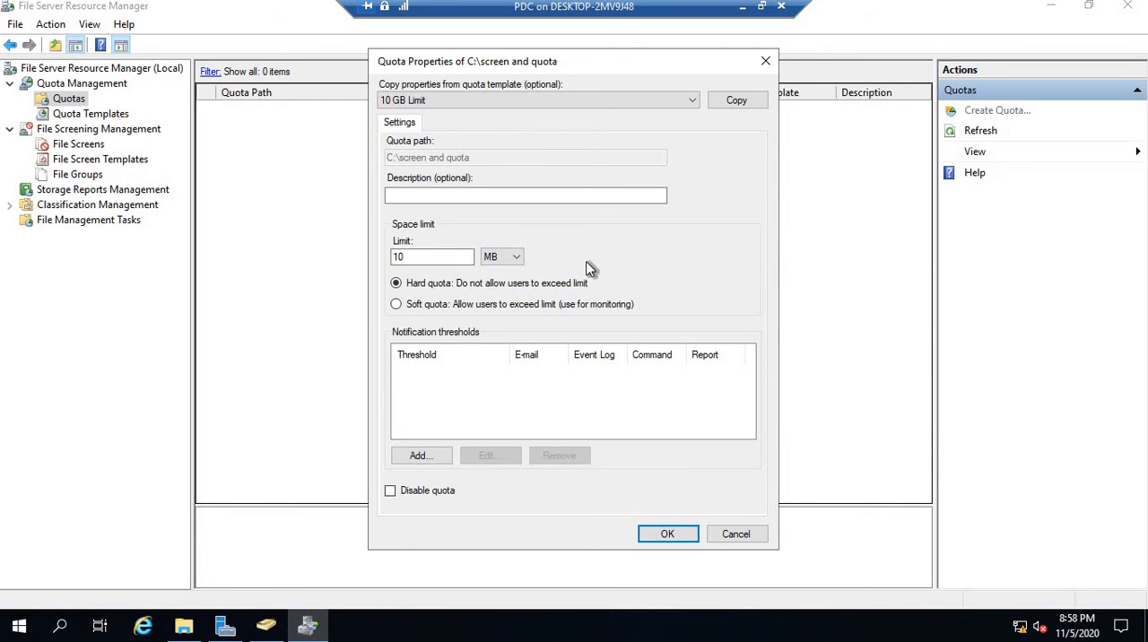
- Keep the quota type as hard and try to add a notification threshold
click(396, 304)
click(398, 285)
click(419, 455)
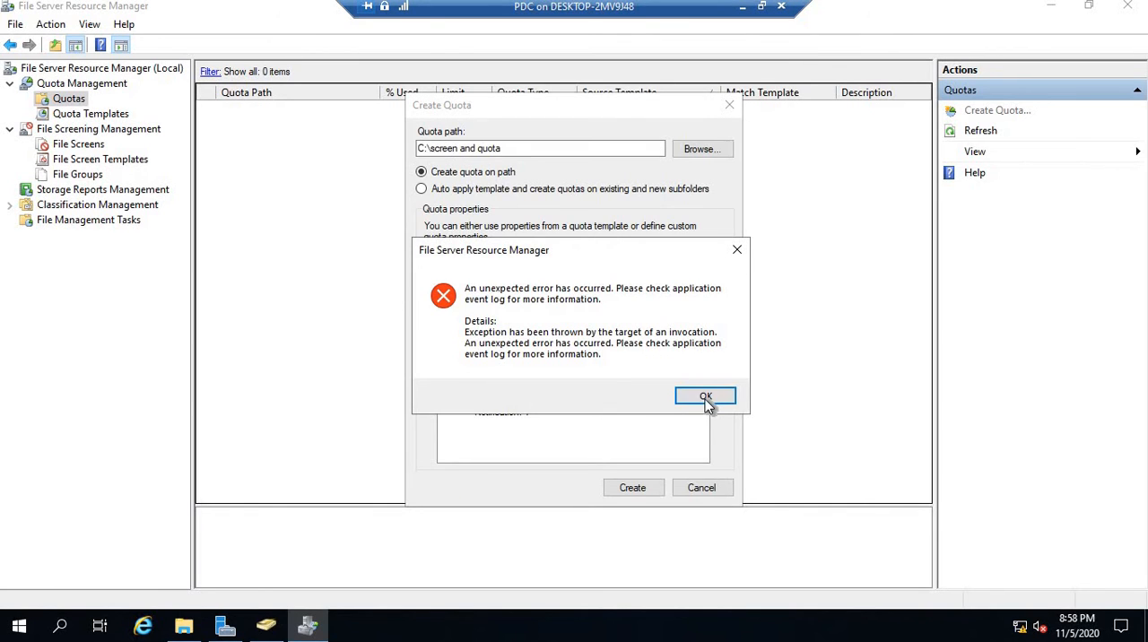
click(704, 393)
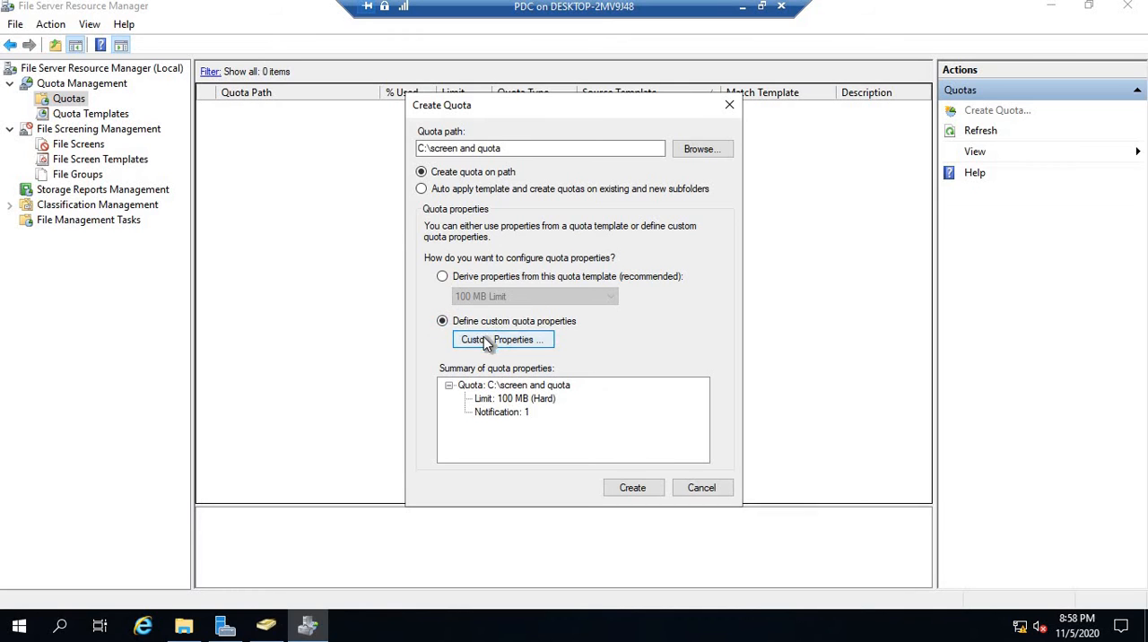
- Reopen the custom quota properties, set the limit to 10 MB and try again to add a notification threshold
click(486, 337)
click(442, 253)
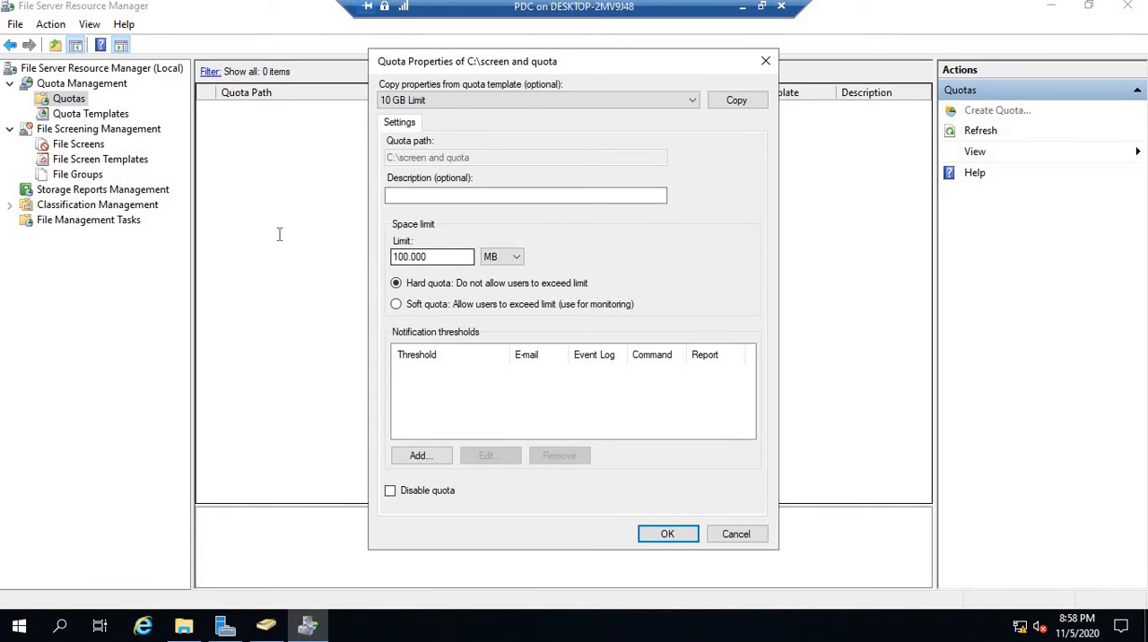
key(ctrl+a)
text(10)
click(432, 458)
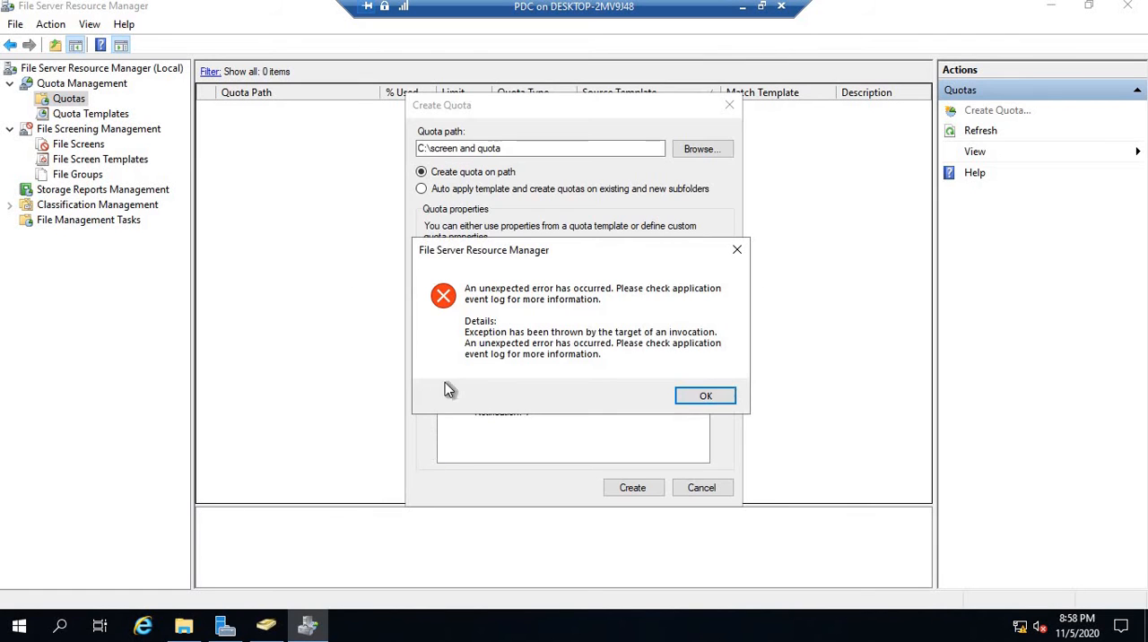
click(695, 395)
- Create the quota, saving its custom properties as the template "my new quota1", and select its entry in the quota list
click(648, 492)
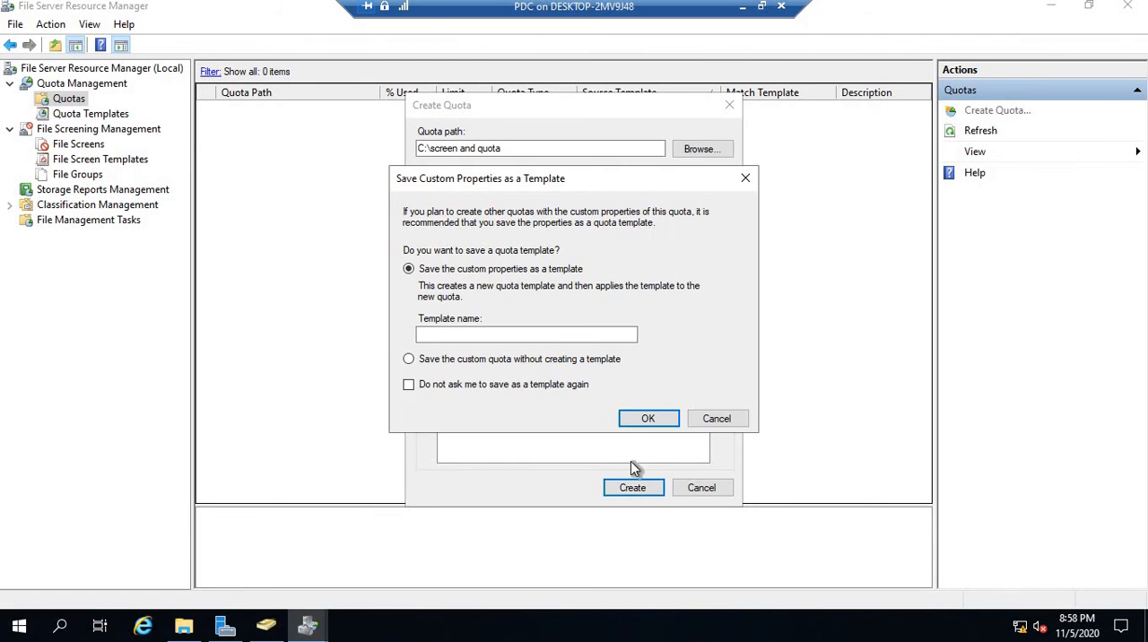
click(473, 335)
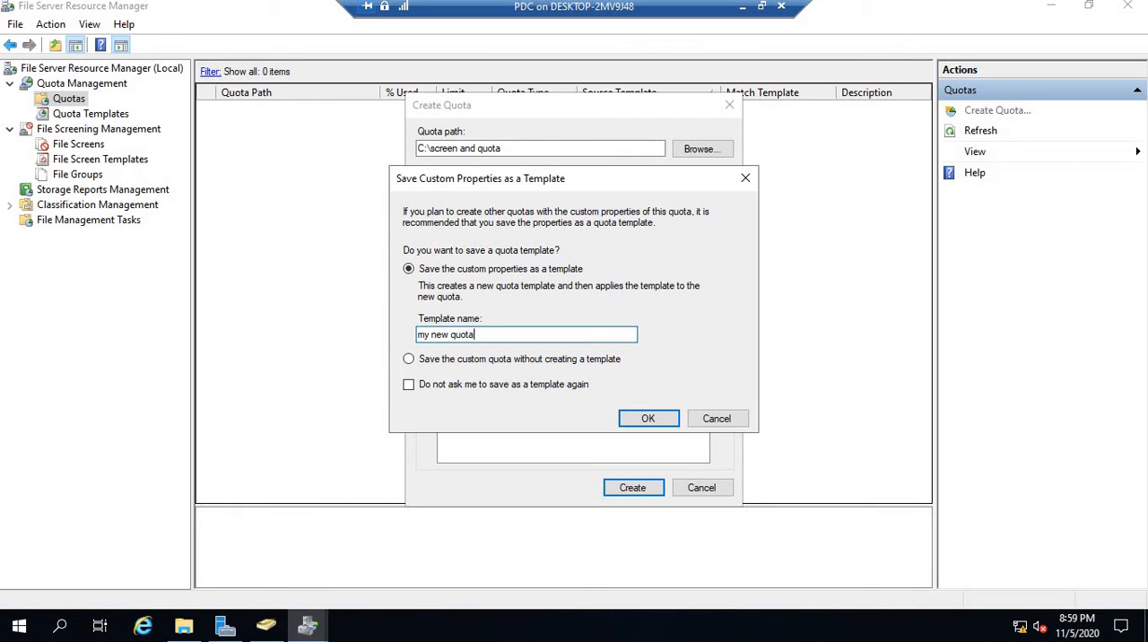
click(648, 418)
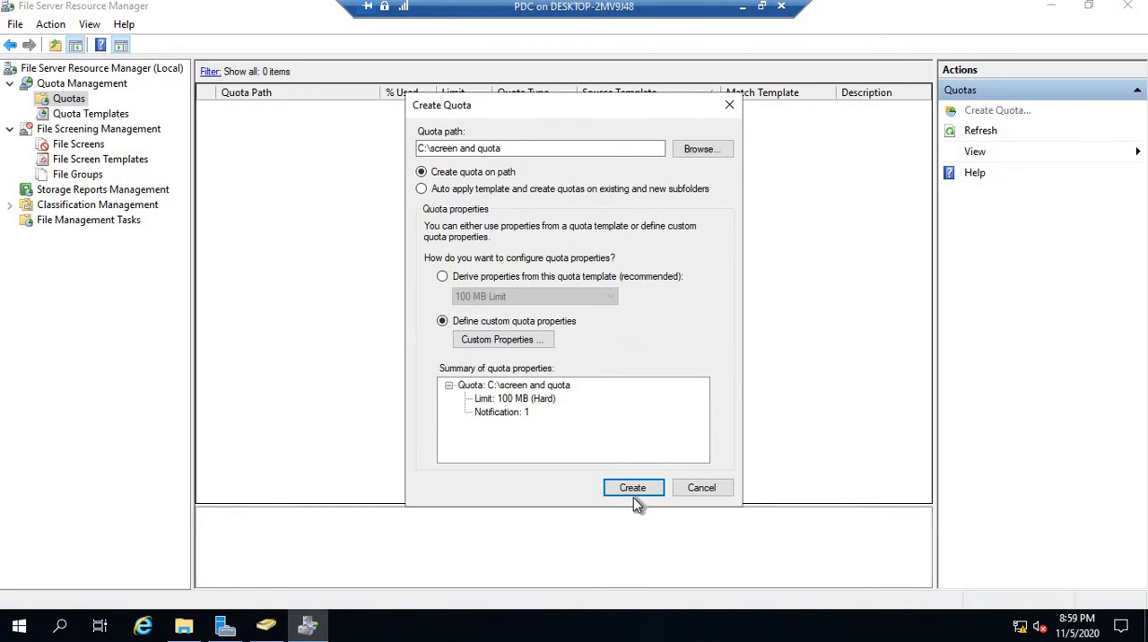
click(634, 489)
click(443, 140)
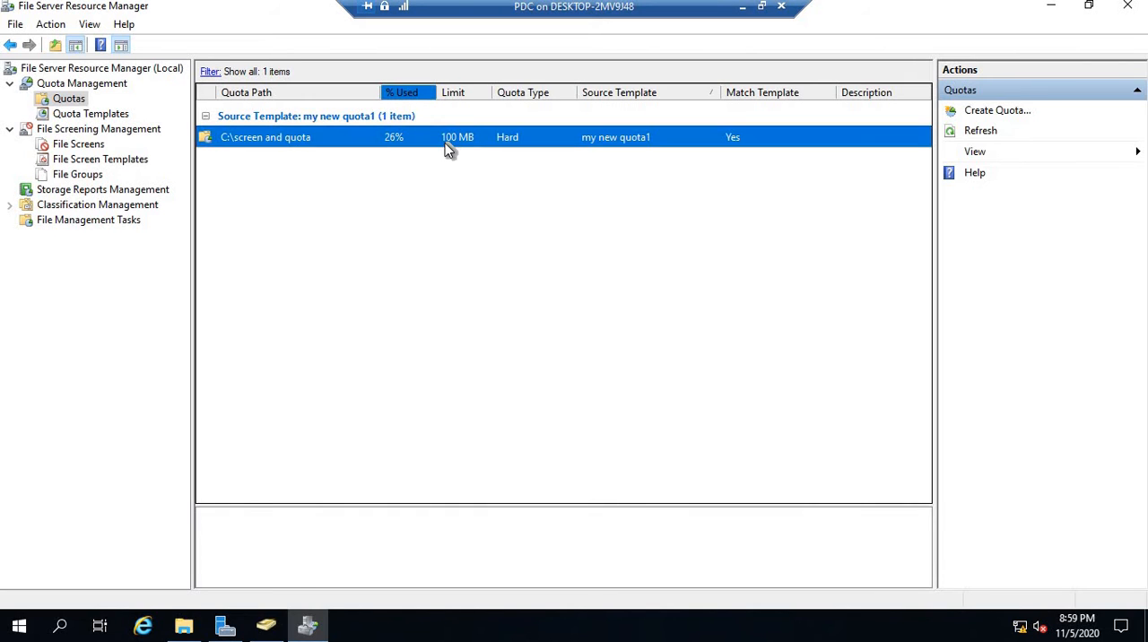
- Edit the quota on C:\screen and quota so its space limit is 10 MB
click(1015, 260)
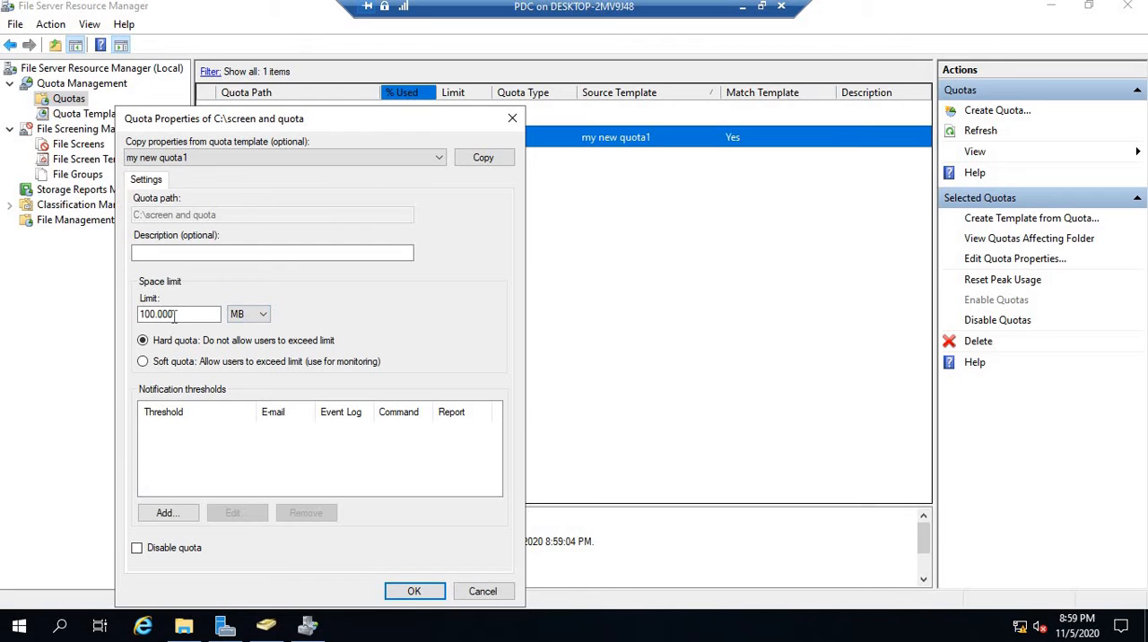
drag(215, 314, 83, 312)
text(10)
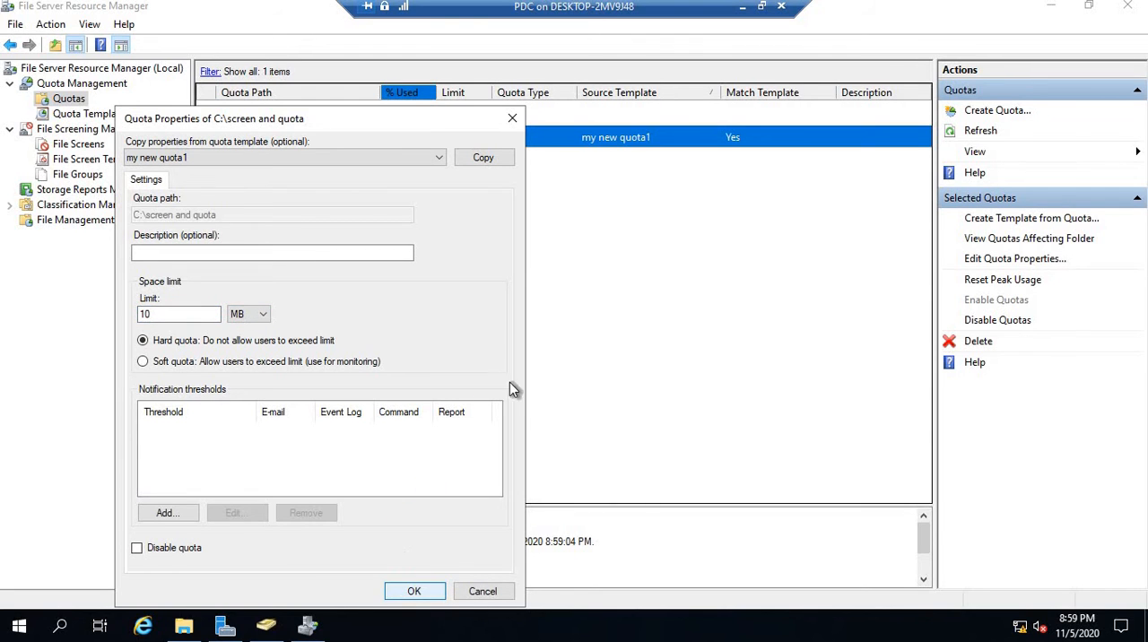
key(Return)
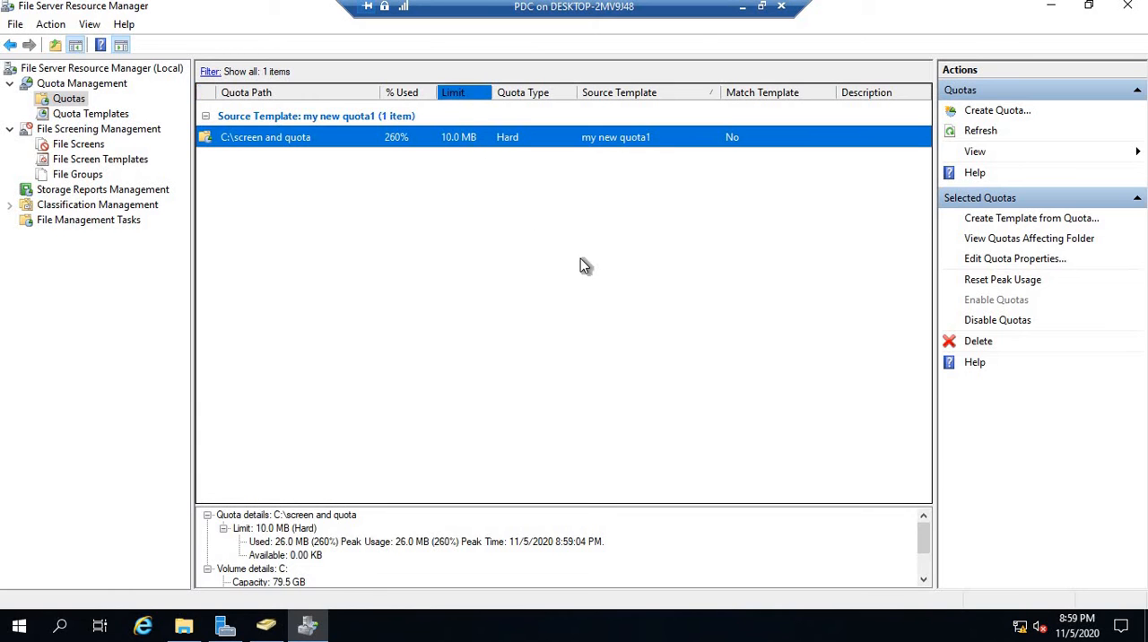
click(580, 259)
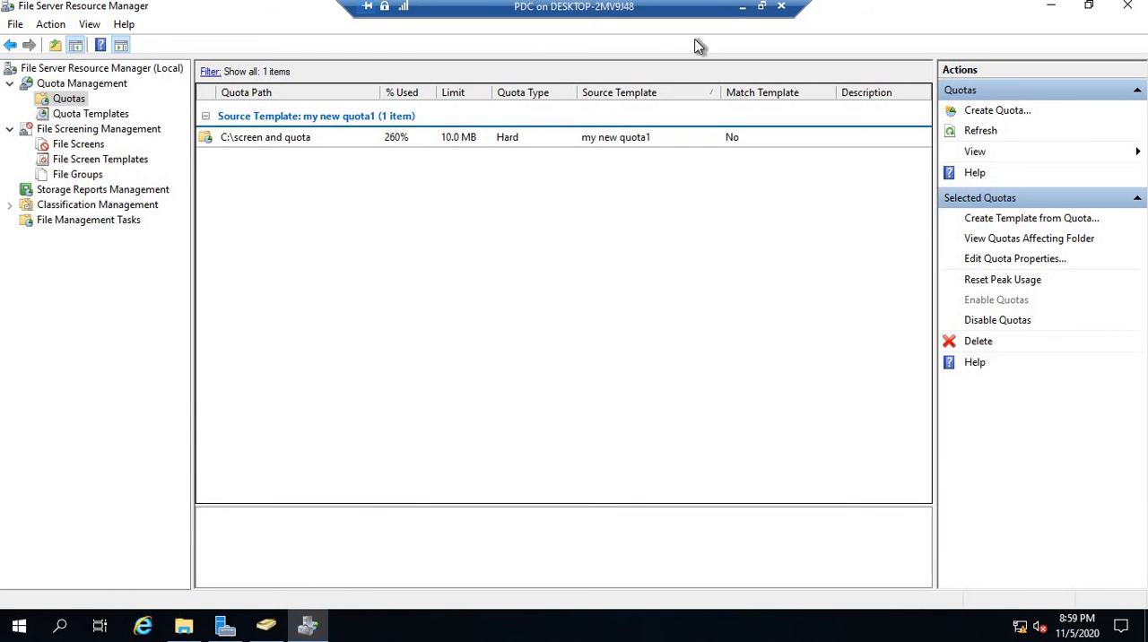
- Switch to the WIN 10 virtual machine and open the "screen and quota" share on 192.168.1.1 beside the desktop files
click(742, 11)
mouse_move(893, 626)
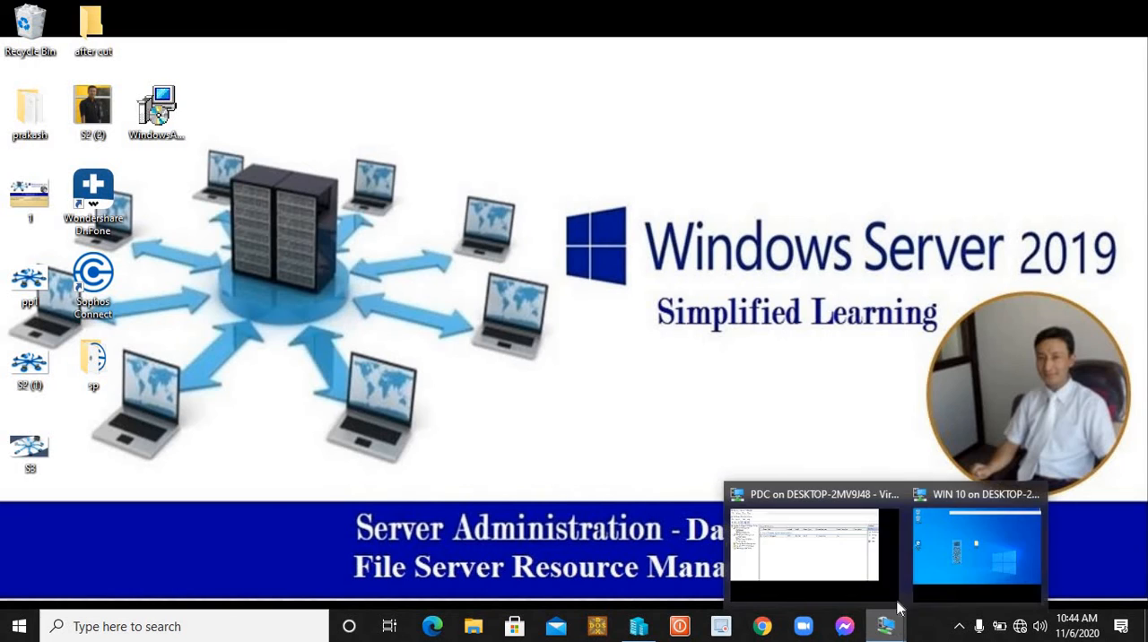
click(950, 554)
click(599, 358)
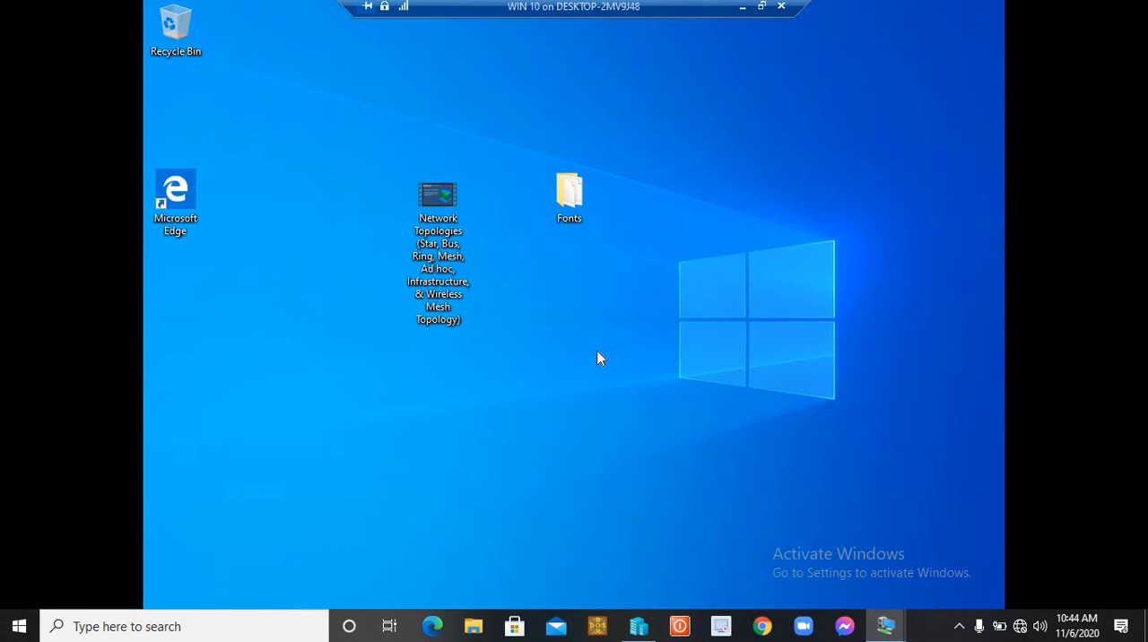
key(super+r)
key(Return)
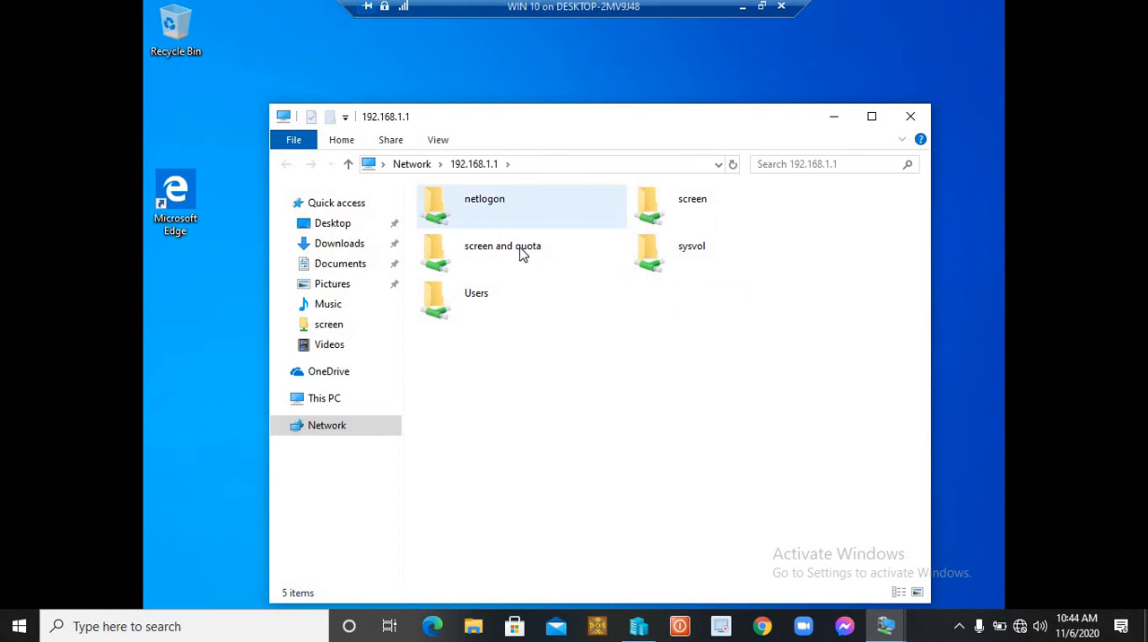
double_click(523, 253)
drag(578, 121, 898, 123)
- Check the size of the Network Topologies video in the "screen and quota" share through its properties
click(818, 208)
right_click(818, 208)
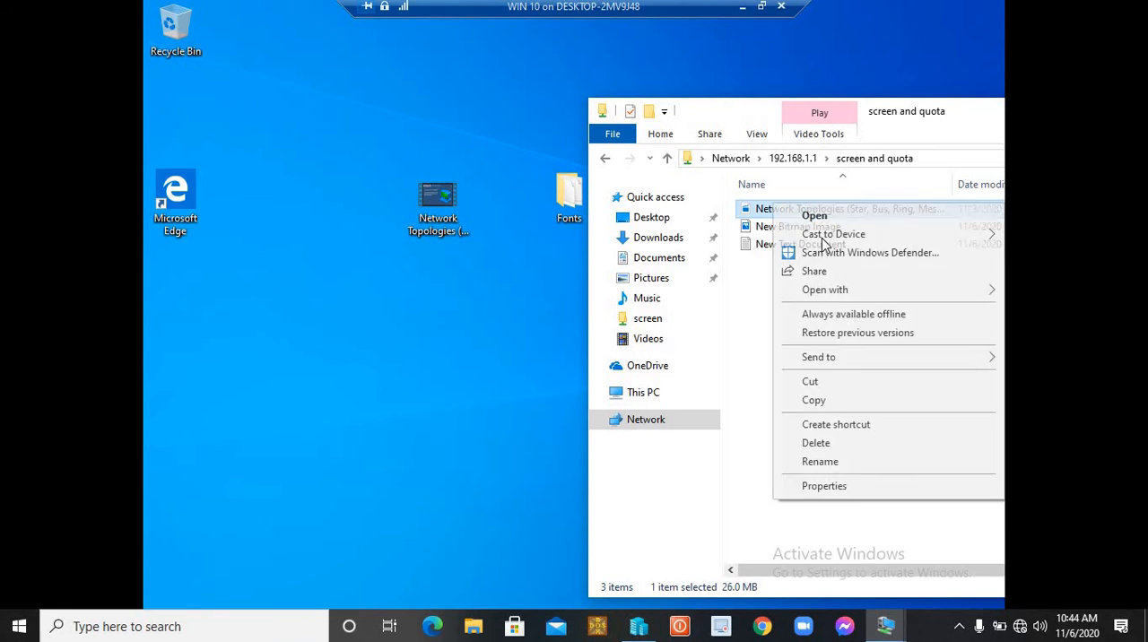
click(833, 486)
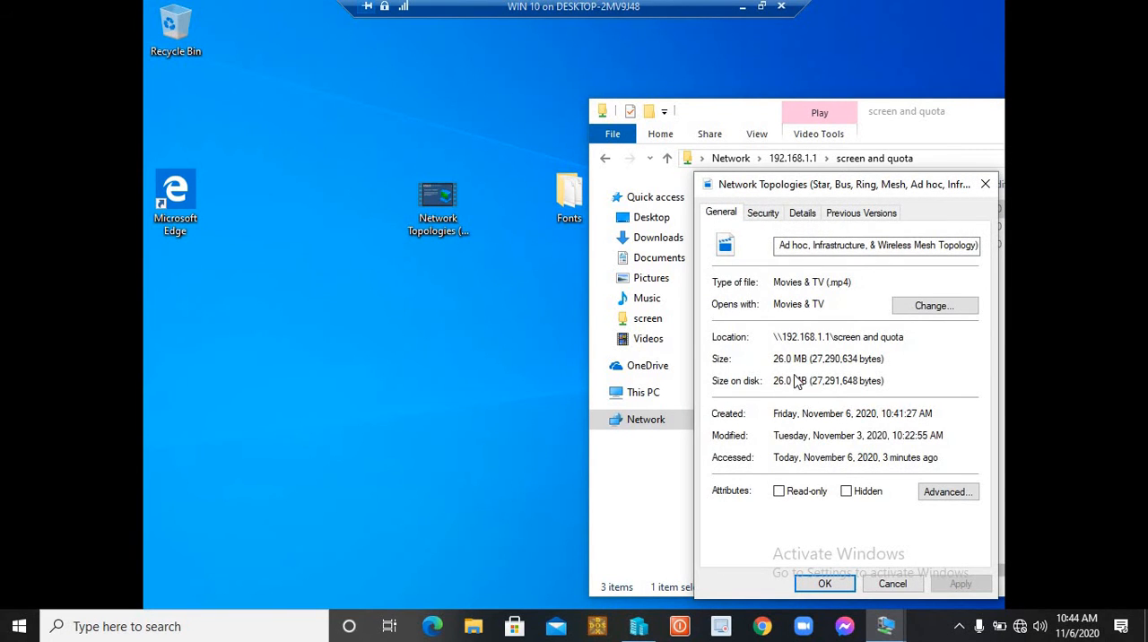
drag(901, 108, 444, 111)
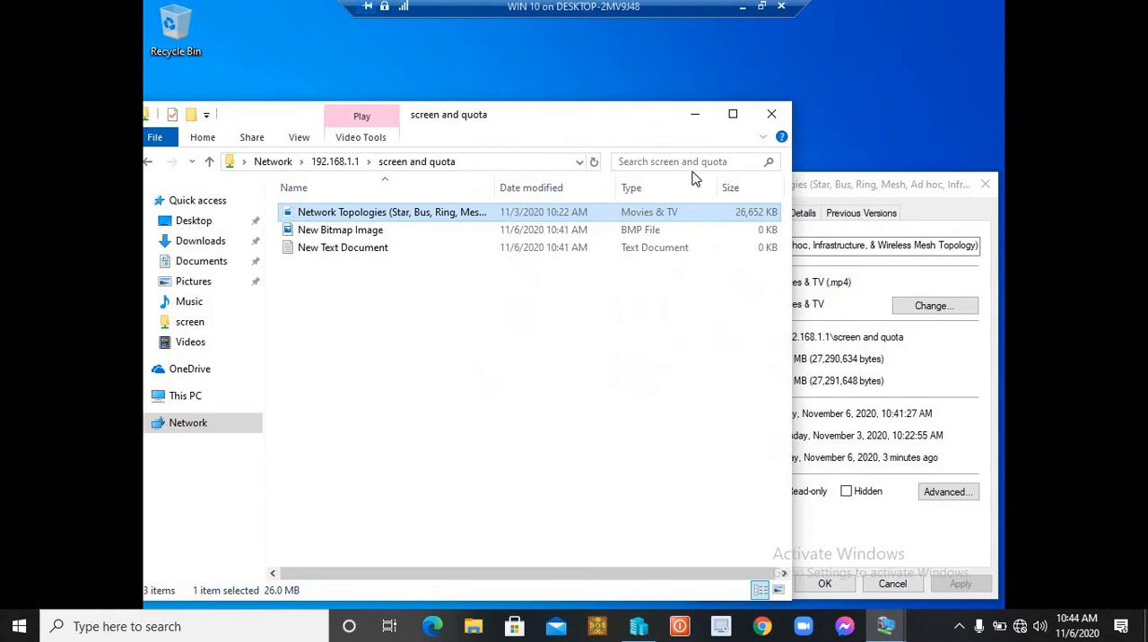
right_click(389, 213)
click(452, 491)
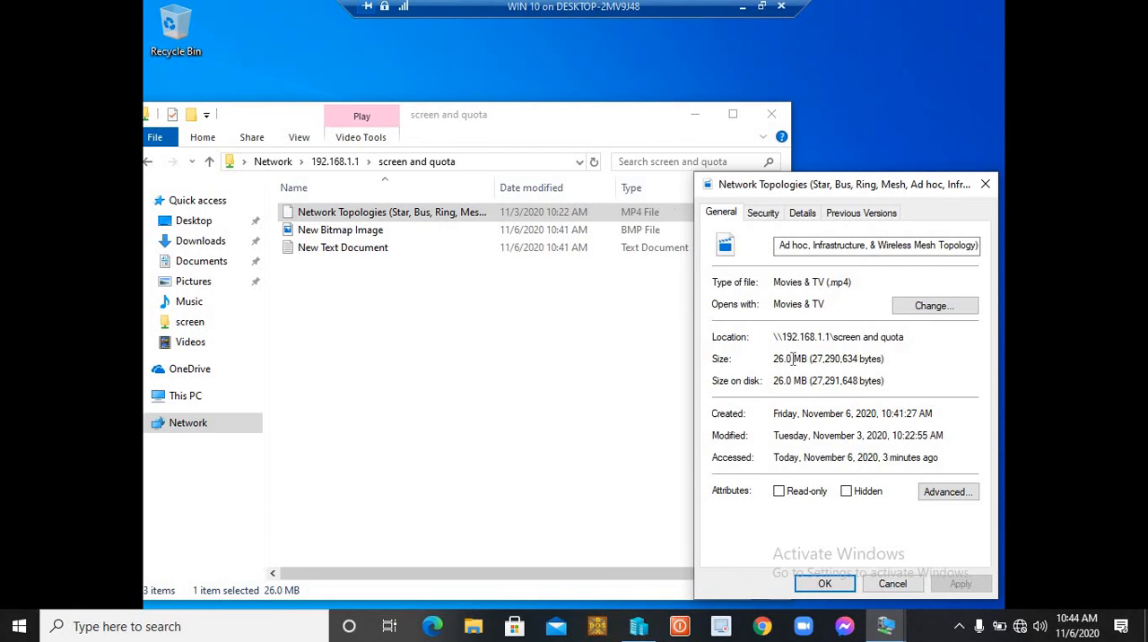
- Copy the Network Topologies video from the desktop into the share, replacing the file in the destination
drag(897, 185, 949, 121)
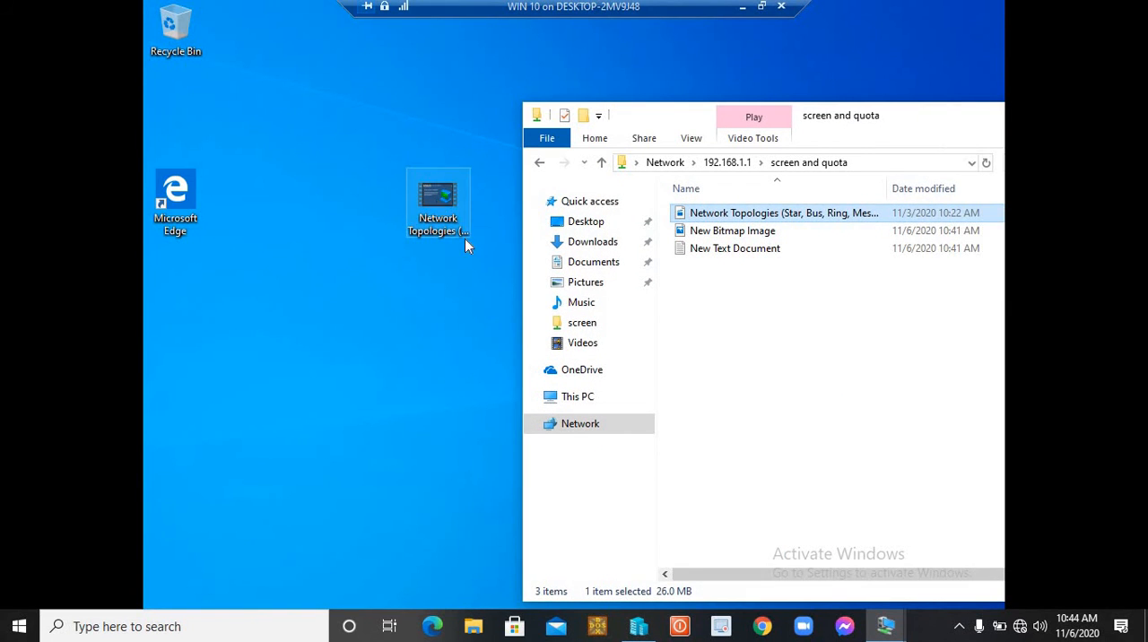
drag(464, 238, 782, 305)
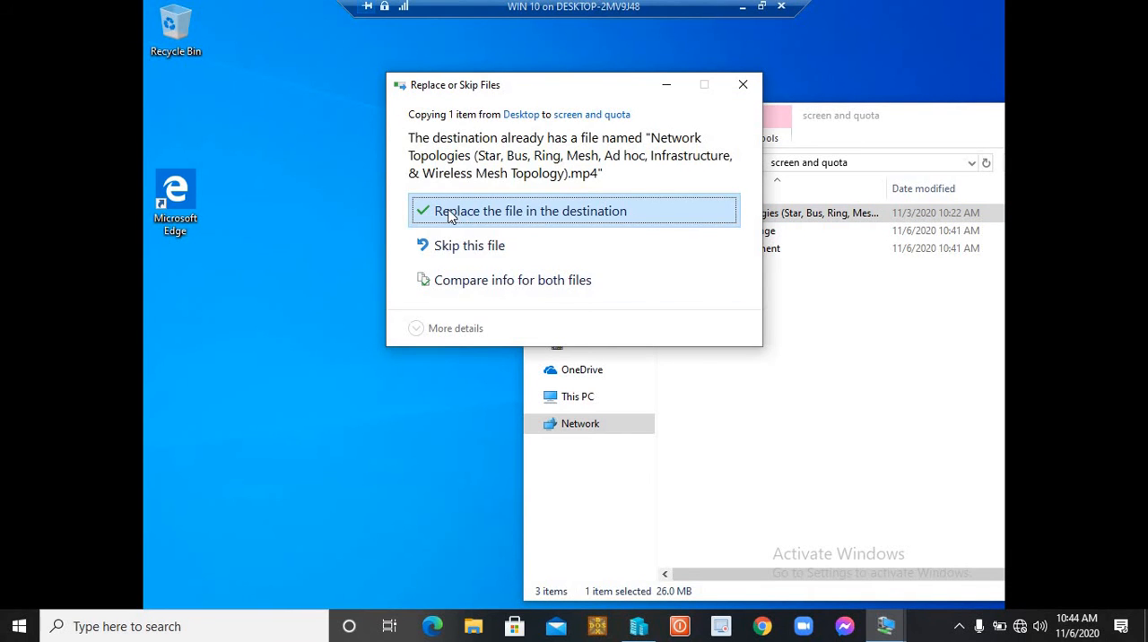
click(451, 217)
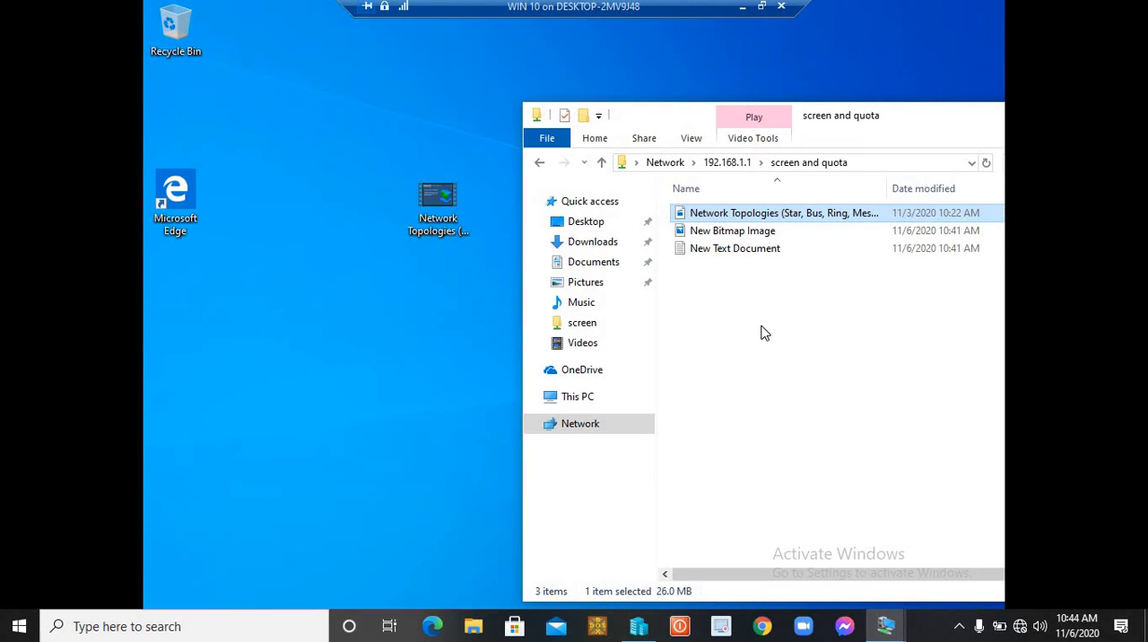
- Rename the Network Topologies video on the desktop to qqq
right_click(435, 212)
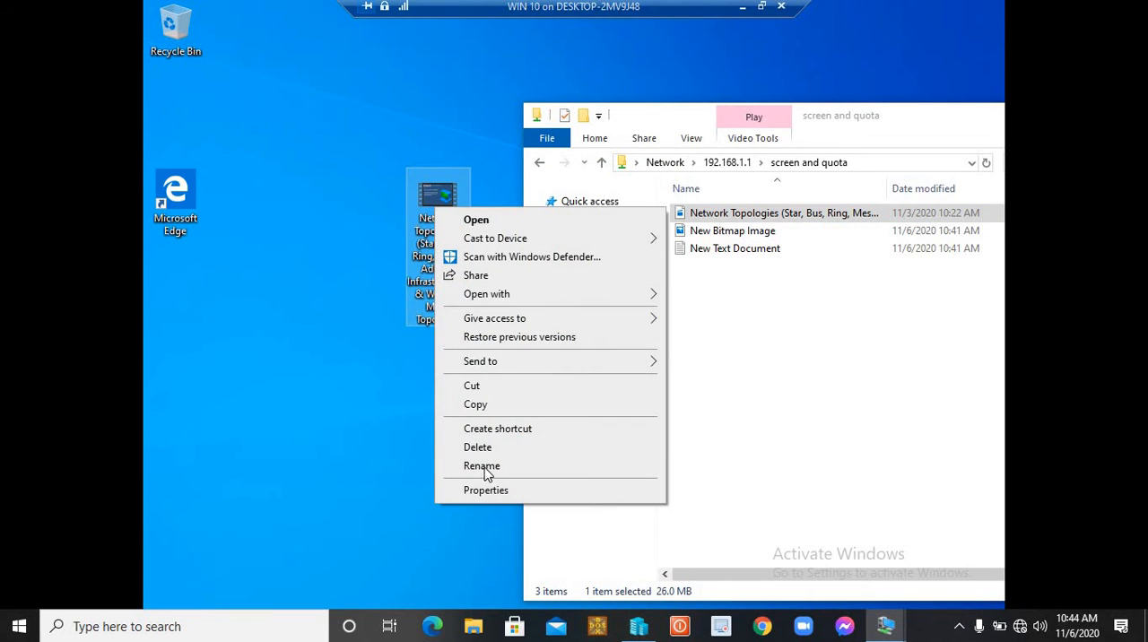
click(482, 465)
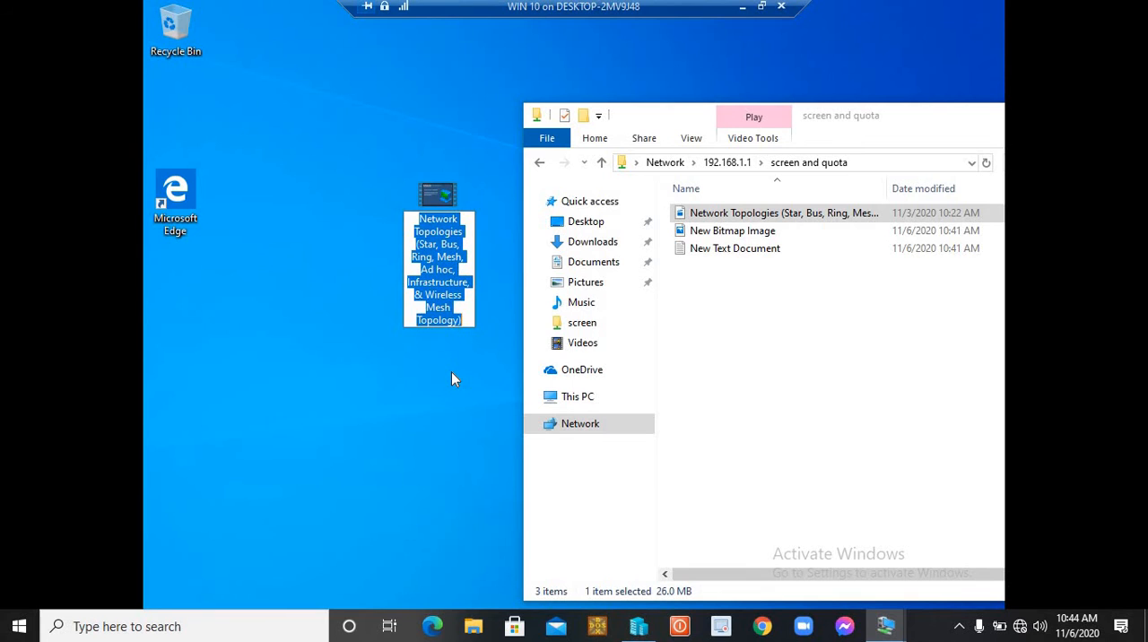
text(qqq)
key(Return)
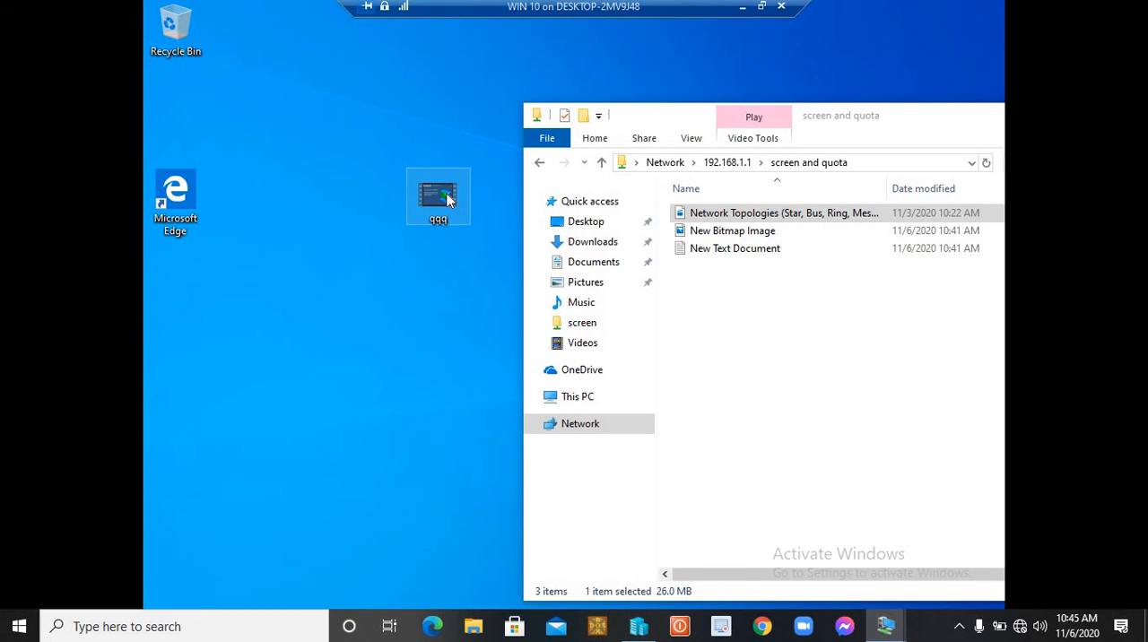
- Test the quota by trying to copy the qqq video into the "screen and quota" share, and cancel the copy
drag(441, 201, 861, 346)
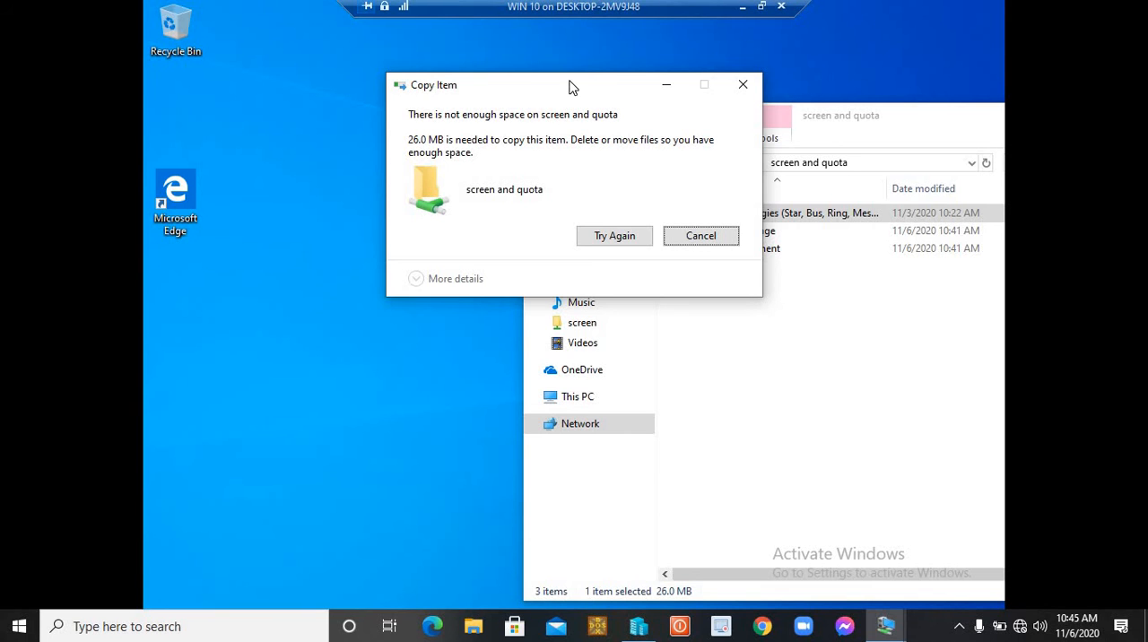
drag(573, 86, 287, 117)
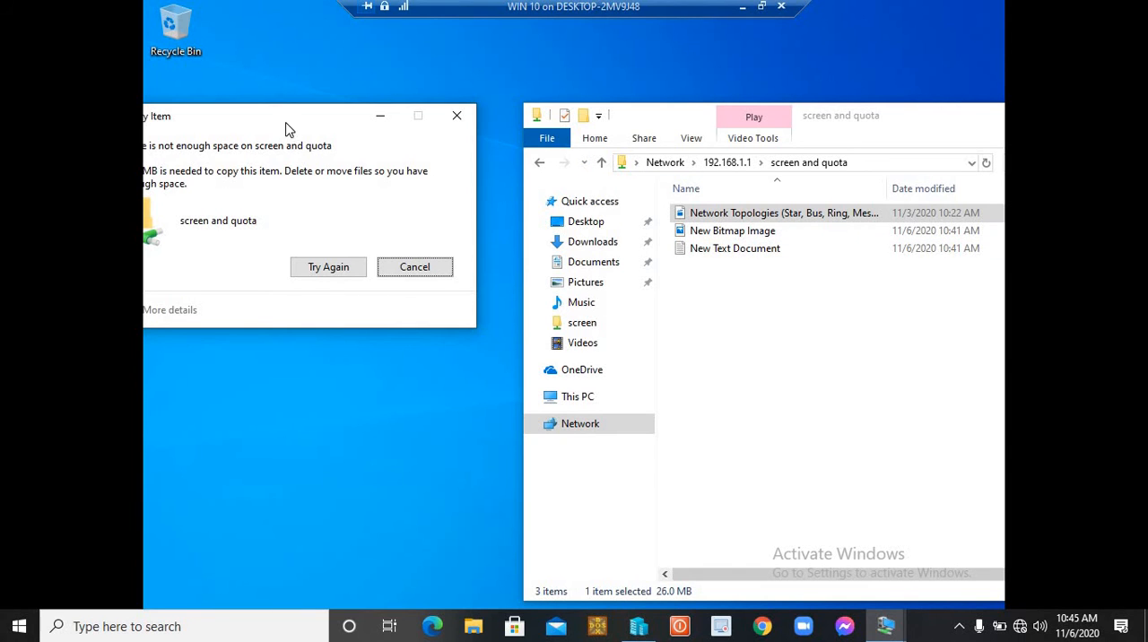
drag(289, 119, 436, 179)
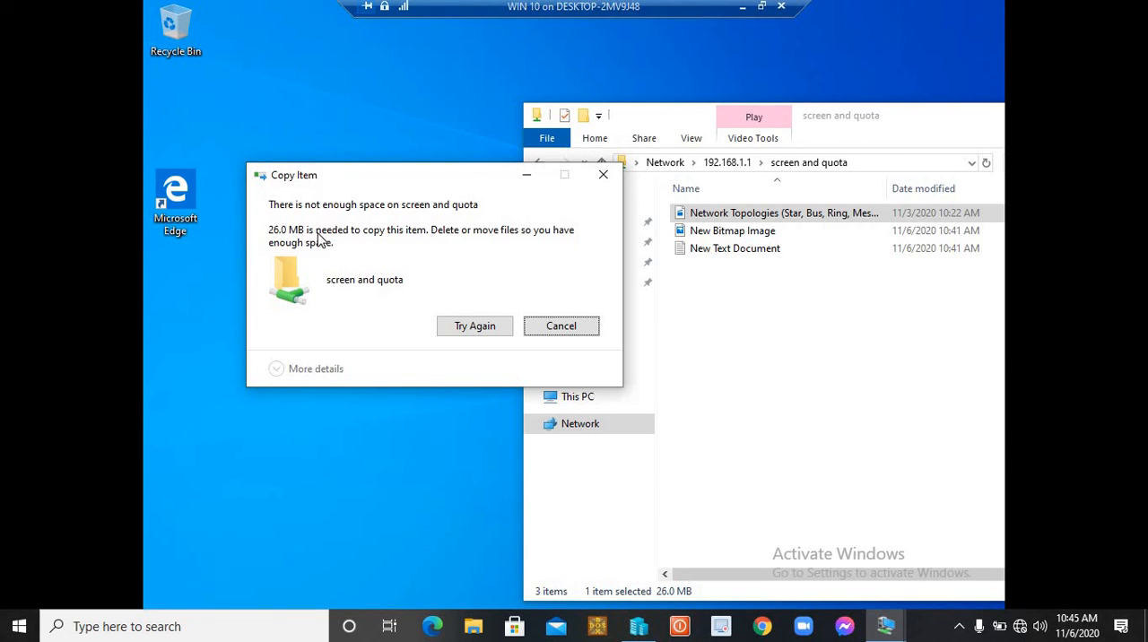
click(560, 328)
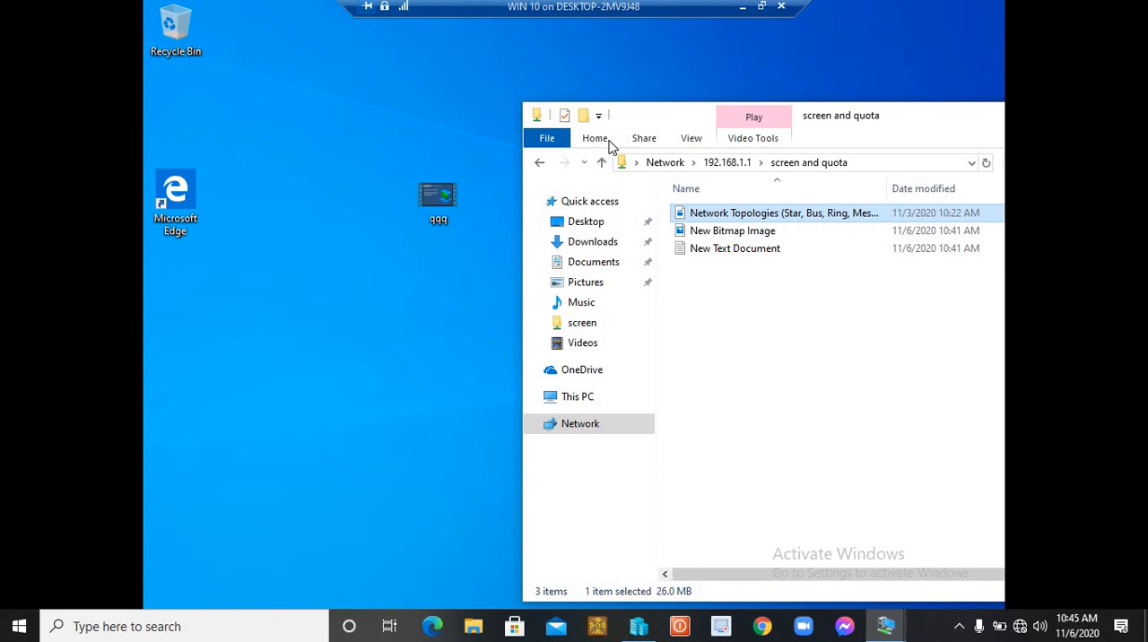
- Check the size of the Fonts folder on the desktop through its properties
drag(646, 117, 829, 139)
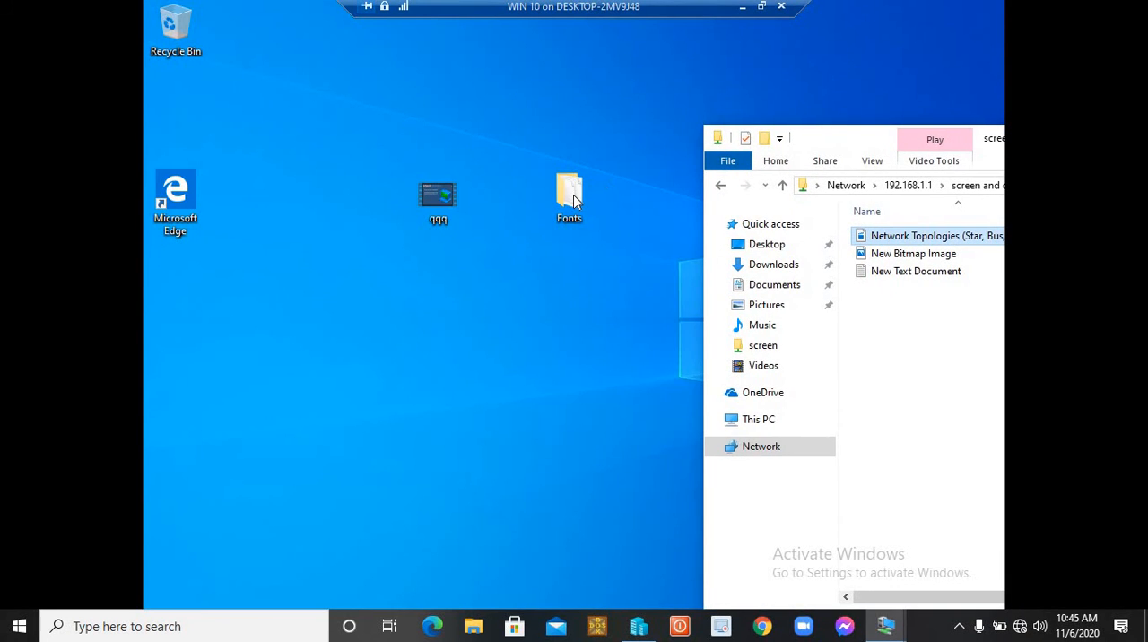
click(573, 194)
right_click(573, 194)
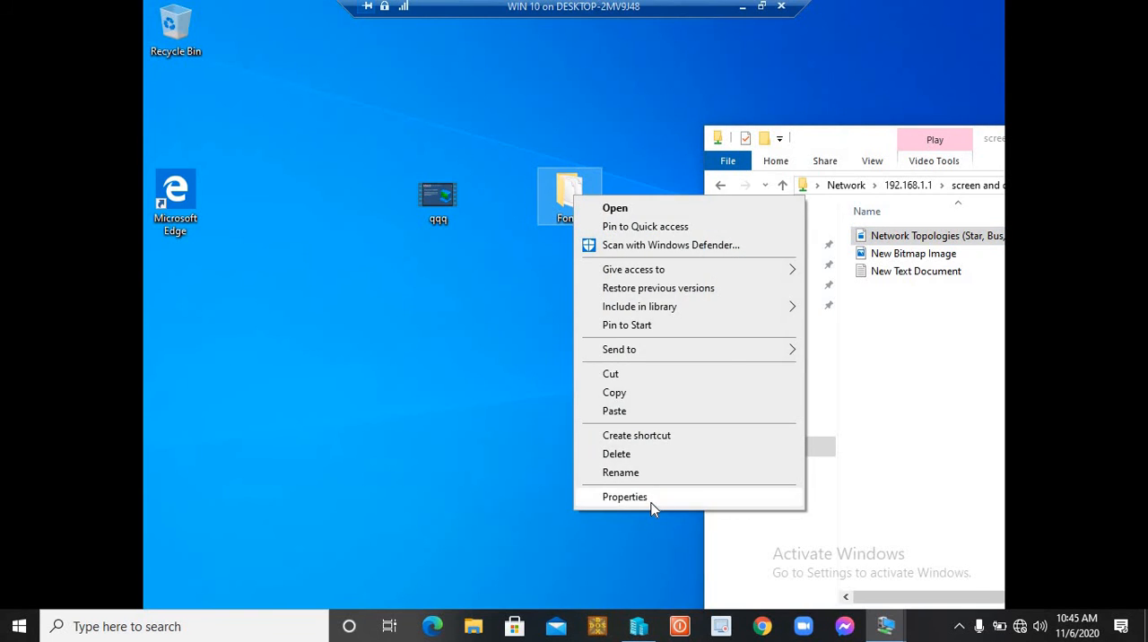
click(651, 498)
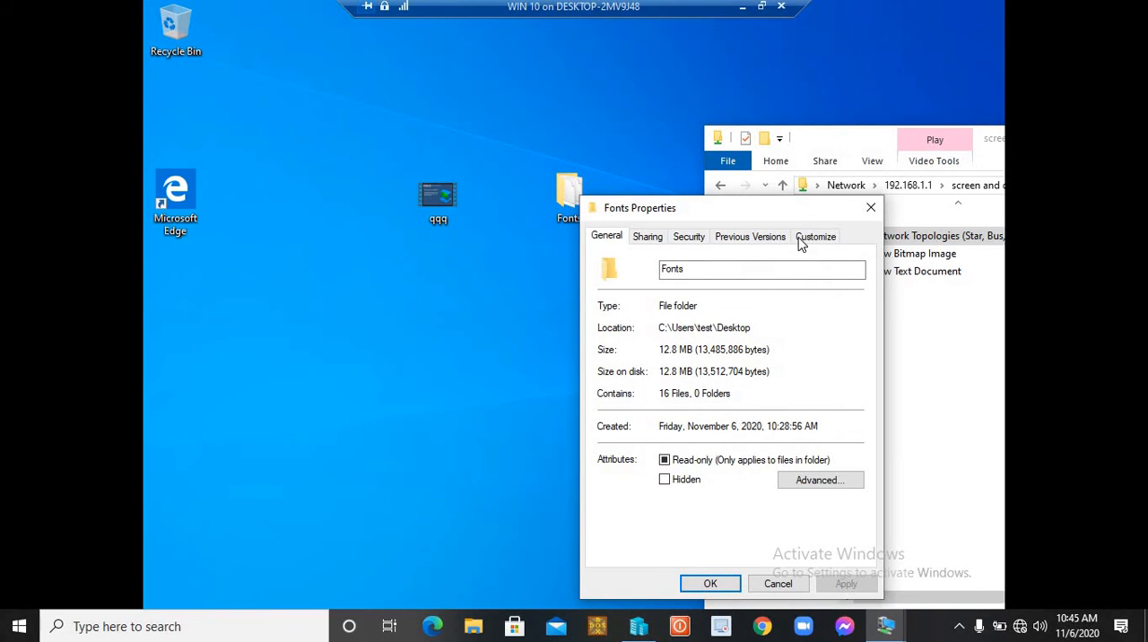
click(871, 209)
- Try to copy the Fonts folder into the "screen and quota" share, retry once, and cancel the copy
drag(585, 196, 858, 252)
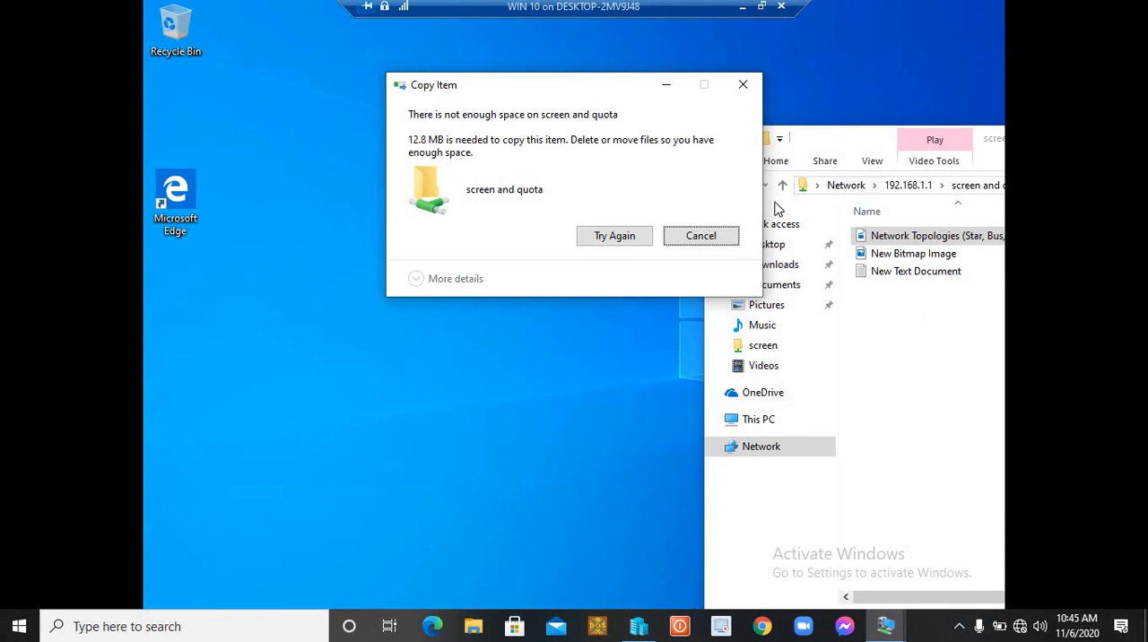
click(626, 237)
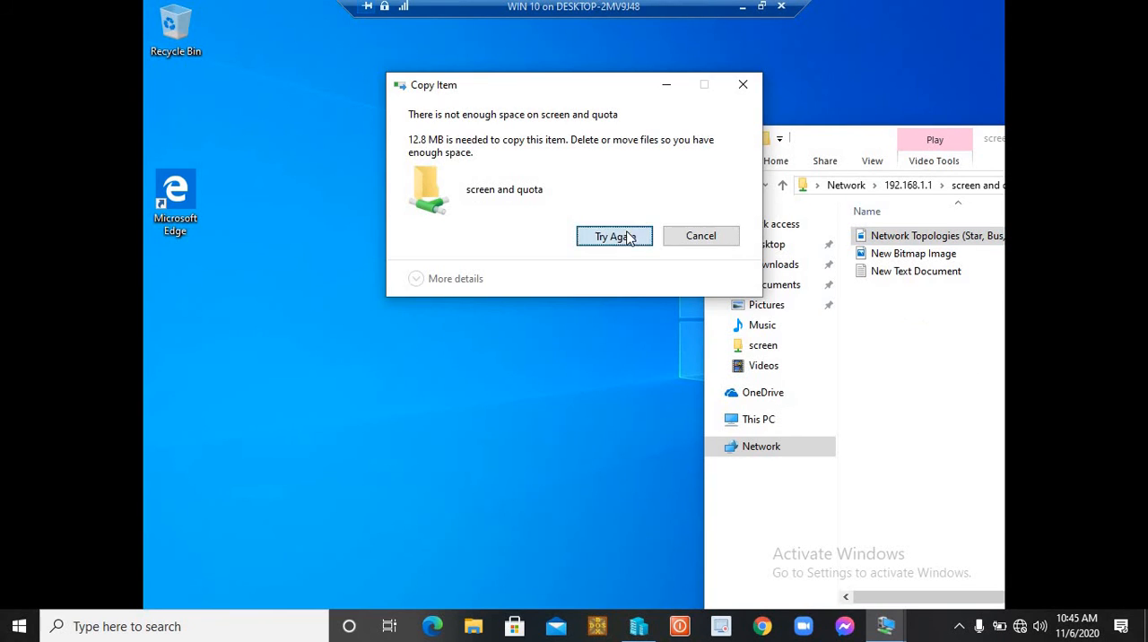
click(701, 237)
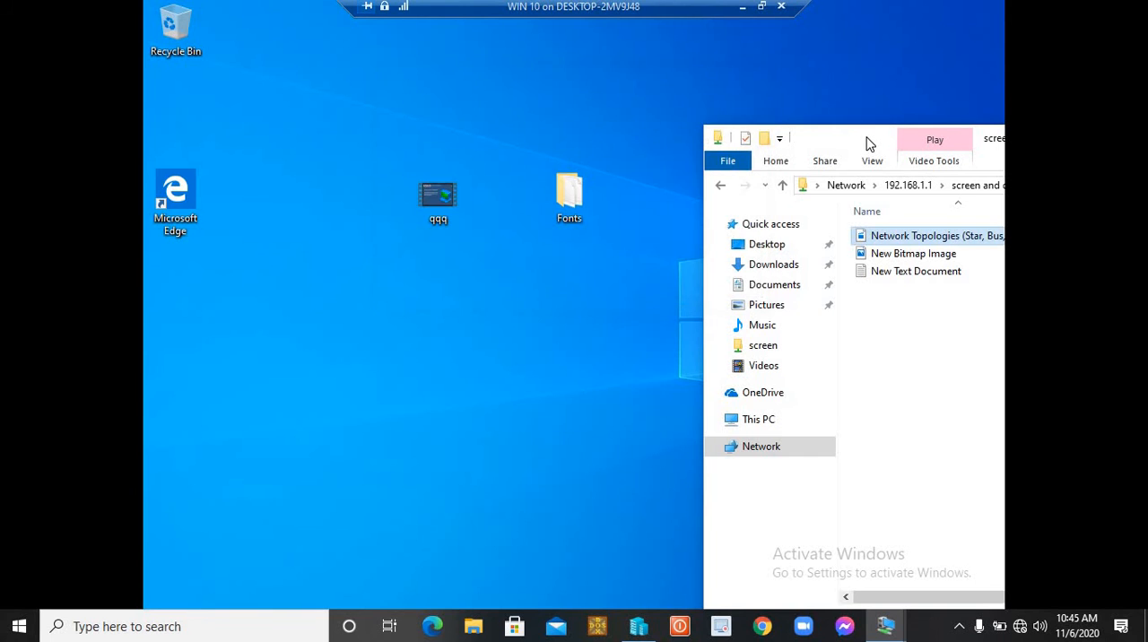
- Try to create a new text document in the "screen and quota" share, and dismiss the attempt
drag(867, 143, 722, 109)
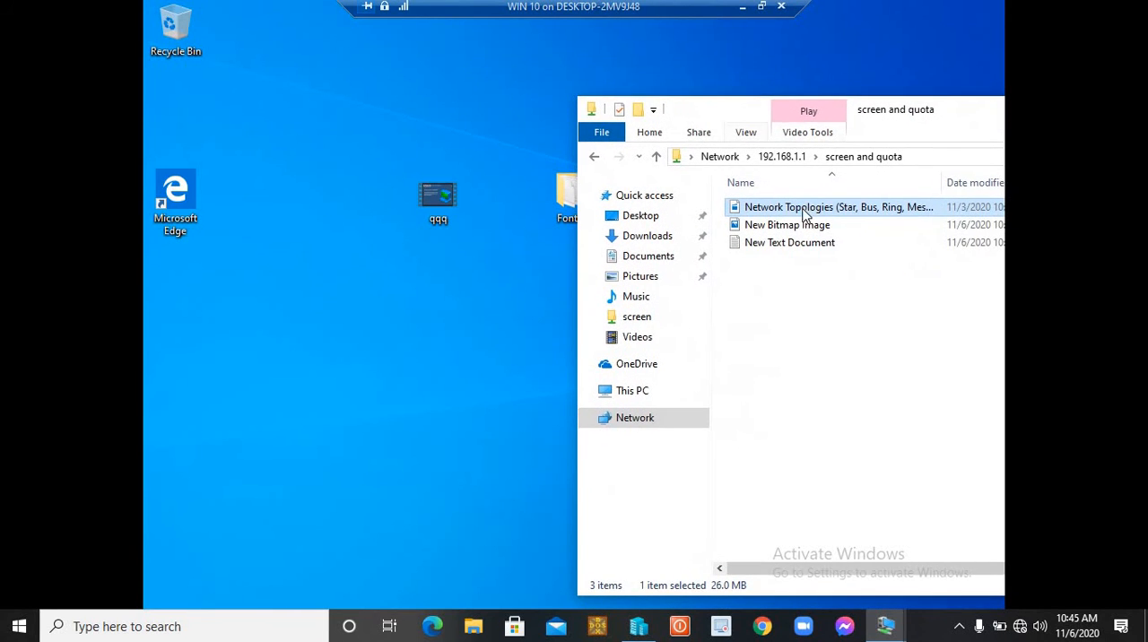
click(793, 303)
right_click(806, 316)
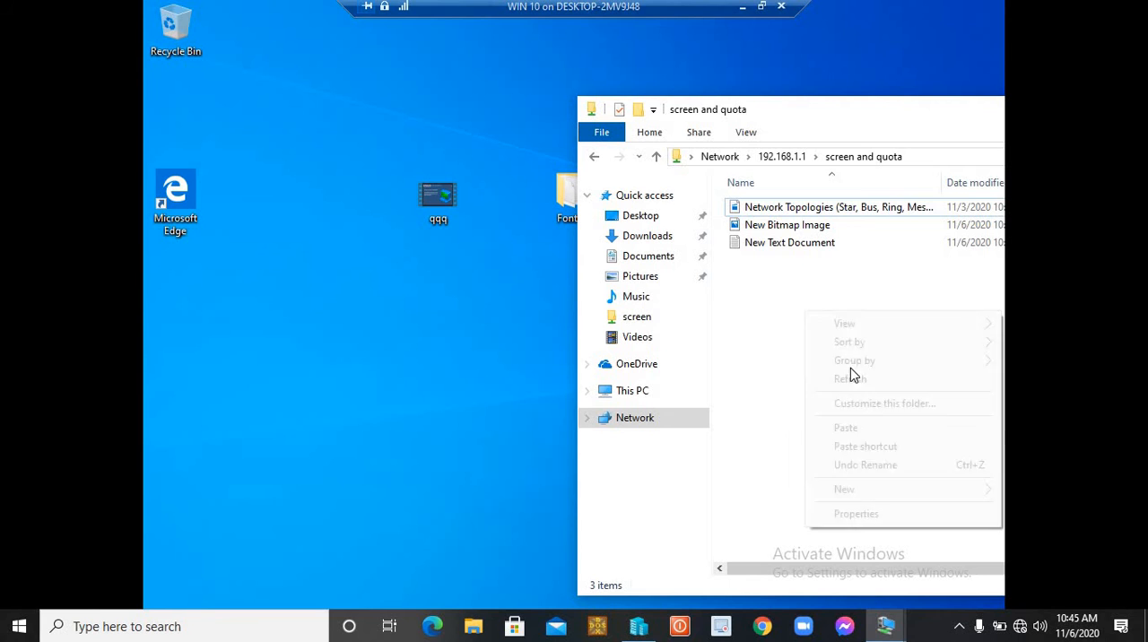
mouse_move(864, 492)
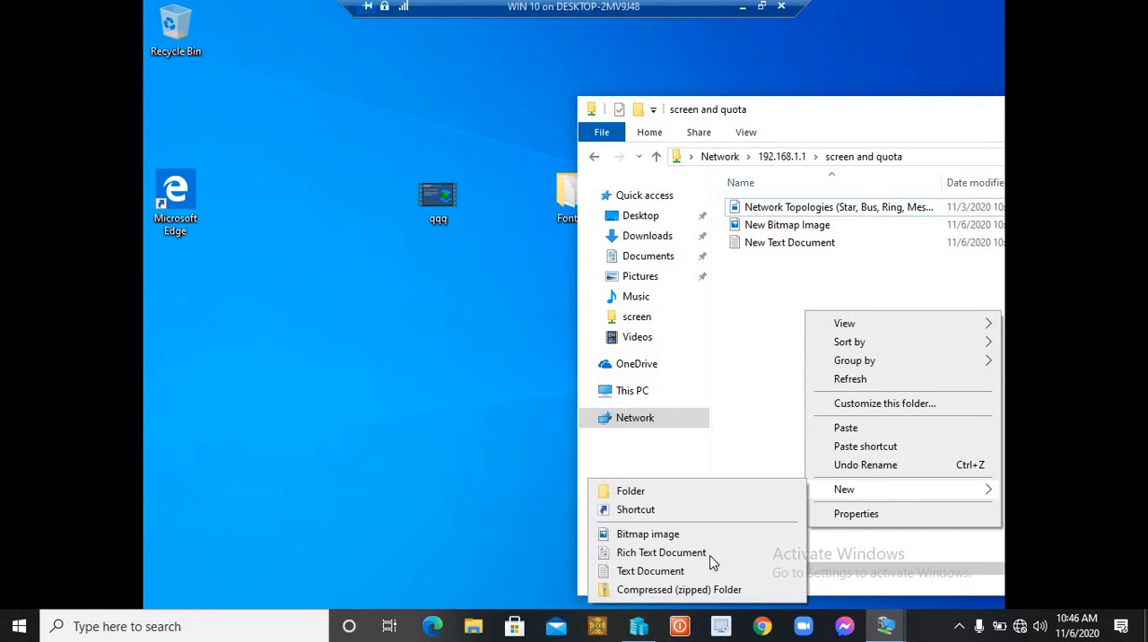
click(710, 574)
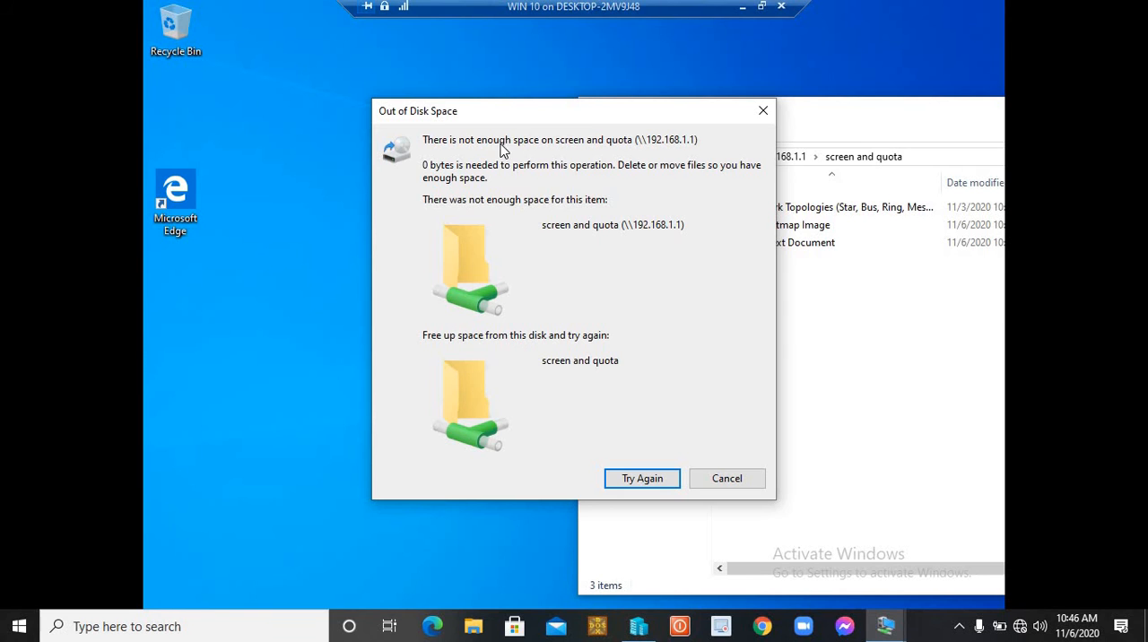
click(763, 111)
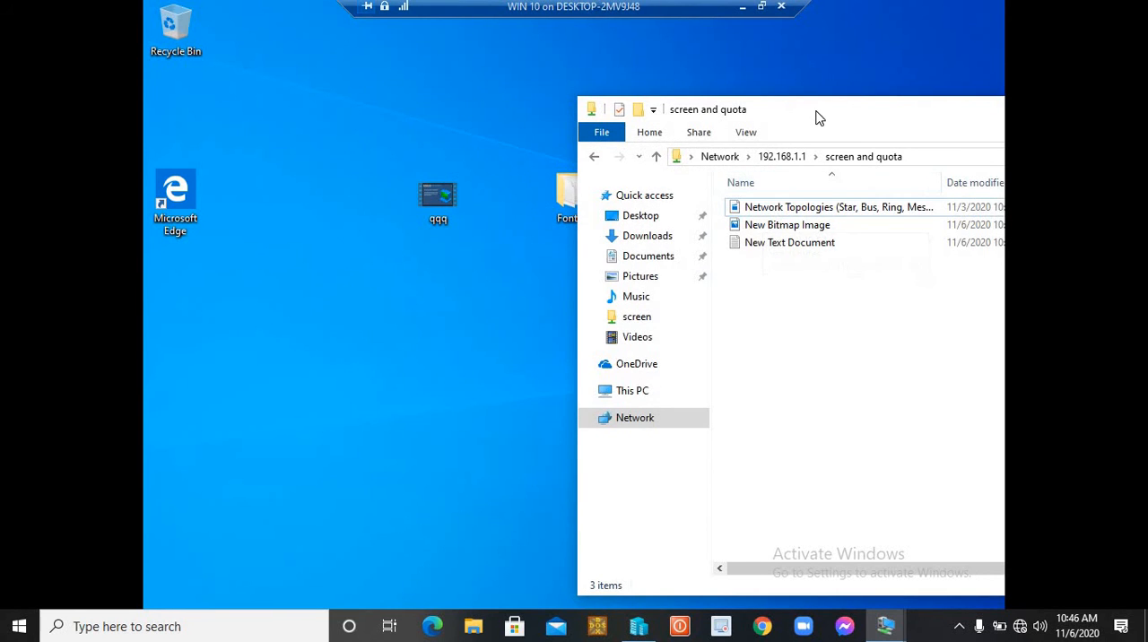
- Switch to the PDC server and set the hard quota limit on C:\screen and quota to 10 GB
drag(816, 109, 619, 97)
mouse_move(888, 626)
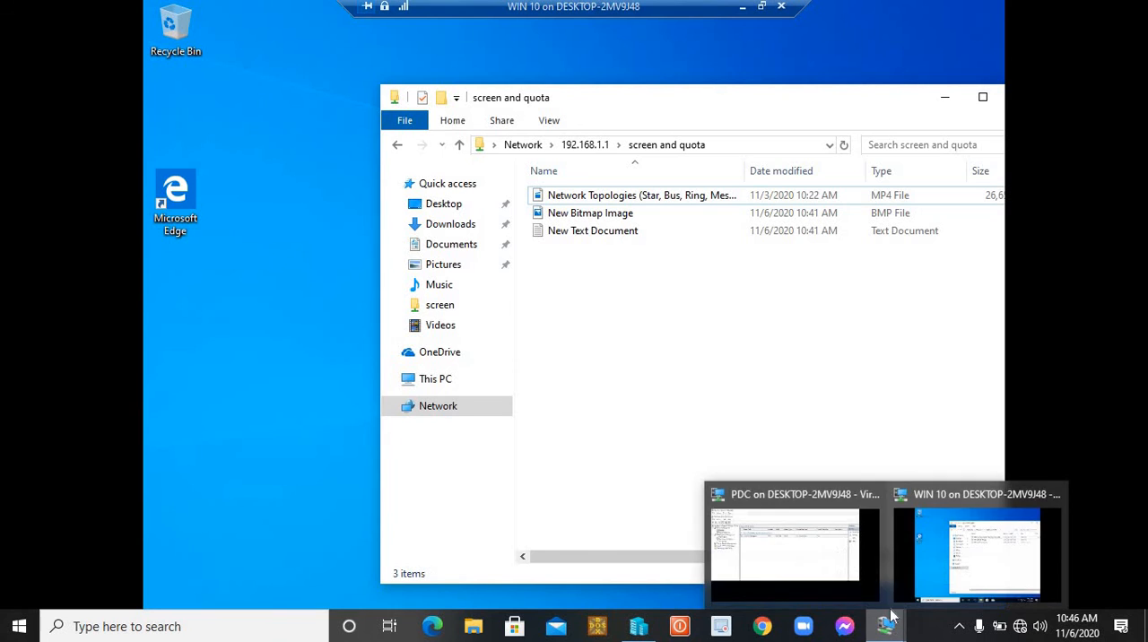
click(777, 568)
click(467, 136)
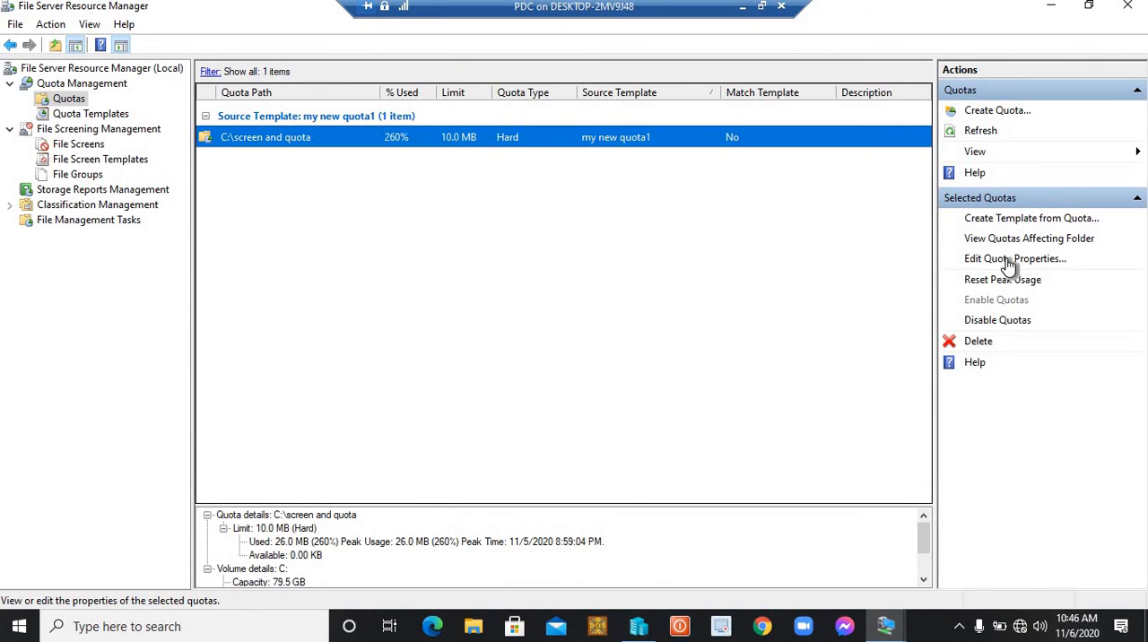
click(1007, 259)
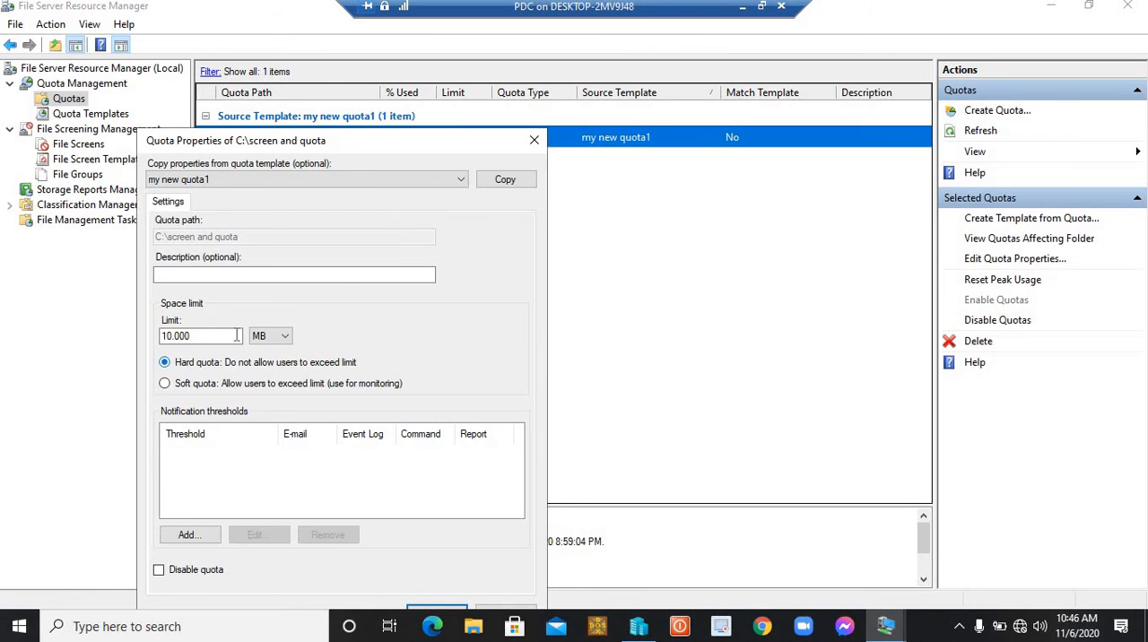
click(285, 335)
click(271, 374)
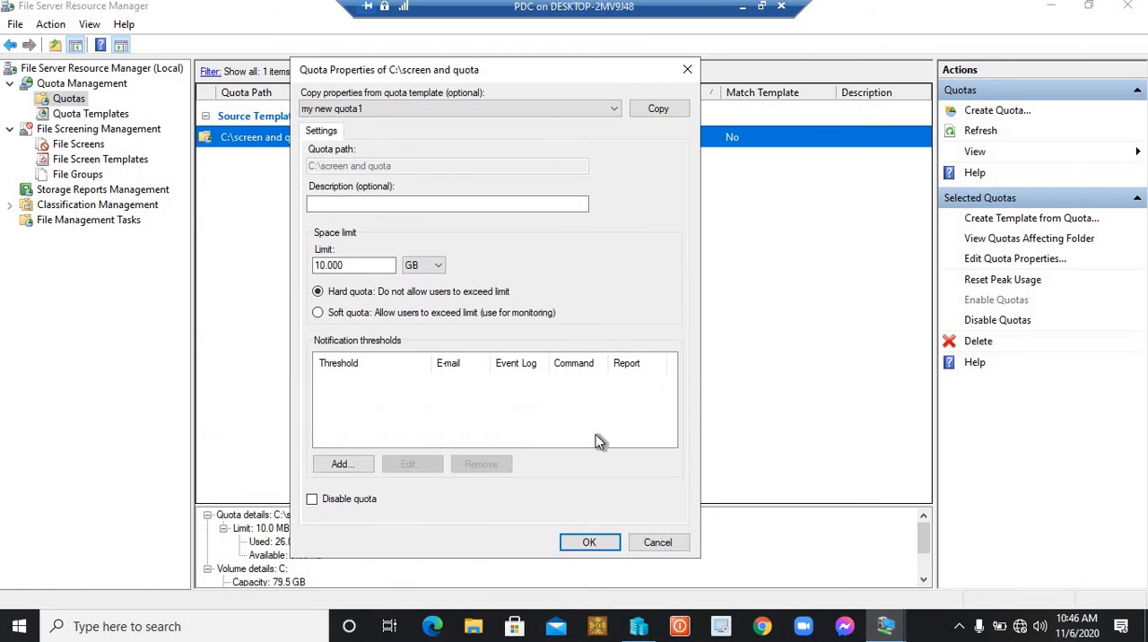
click(589, 542)
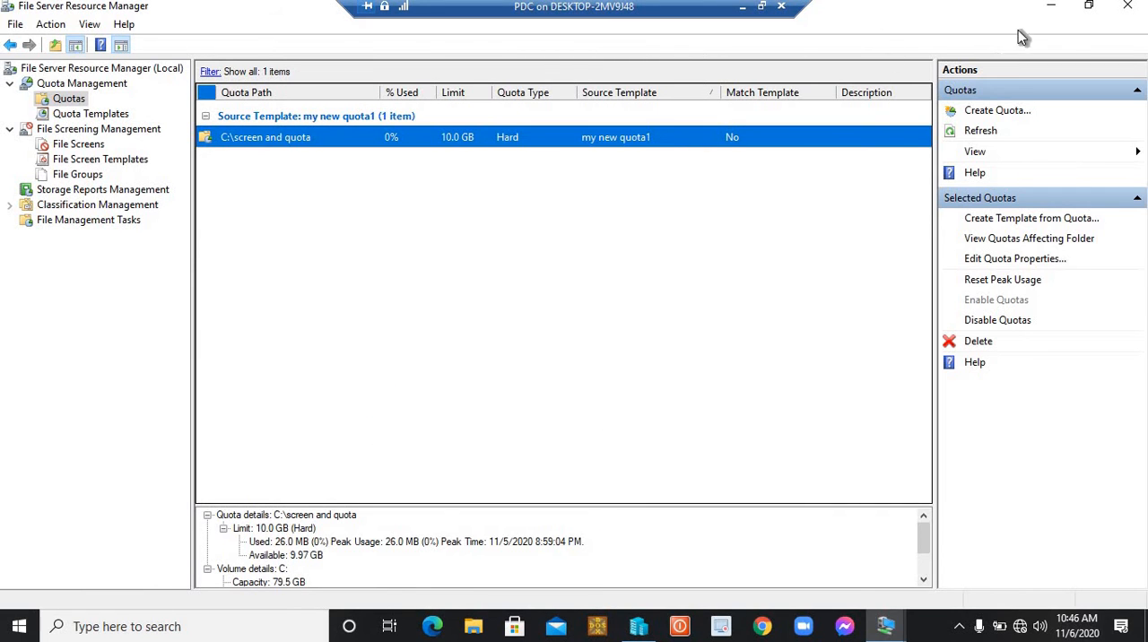
- Minimize the server's windows, return to the WIN 10 client, and copy the qqq video from the desktop into the "screen and quota" share
click(1049, 7)
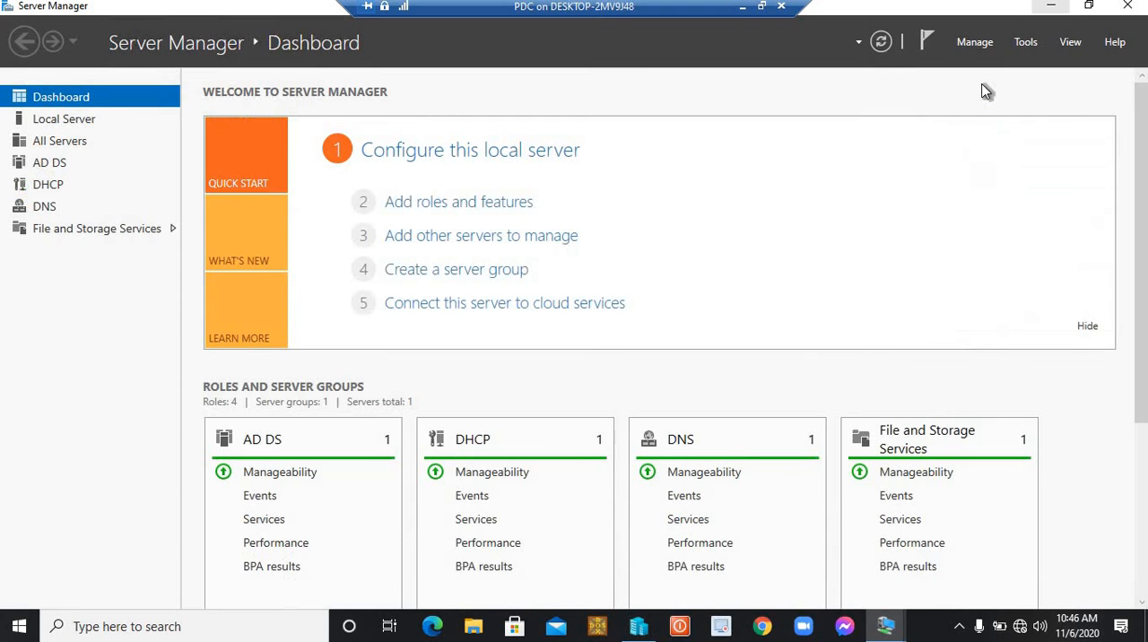
click(1051, 7)
mouse_move(885, 626)
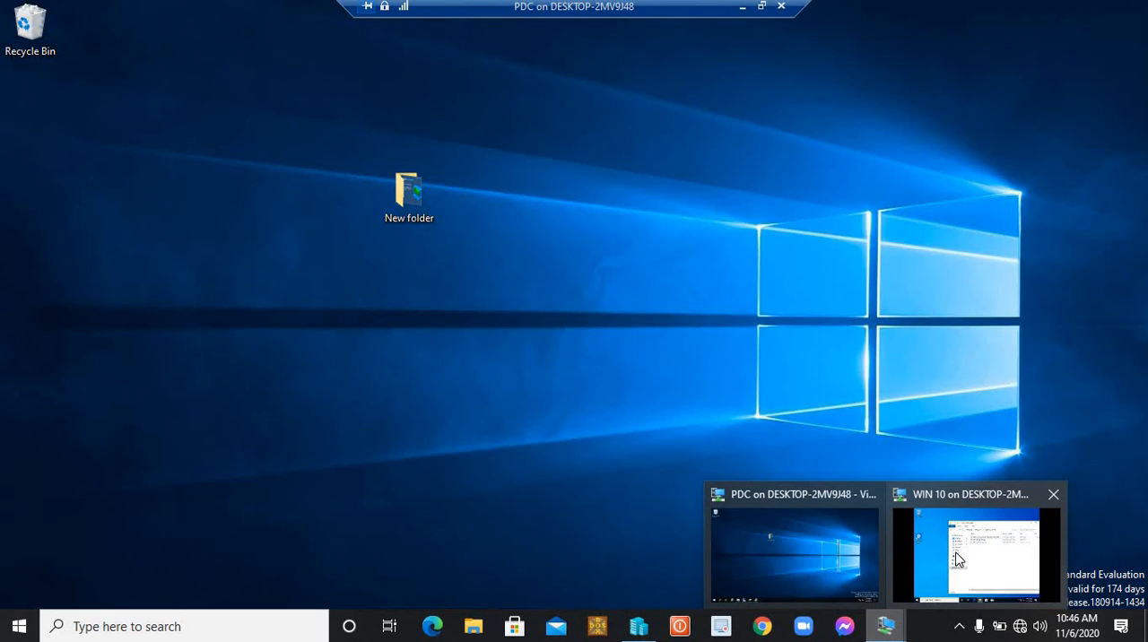
click(958, 558)
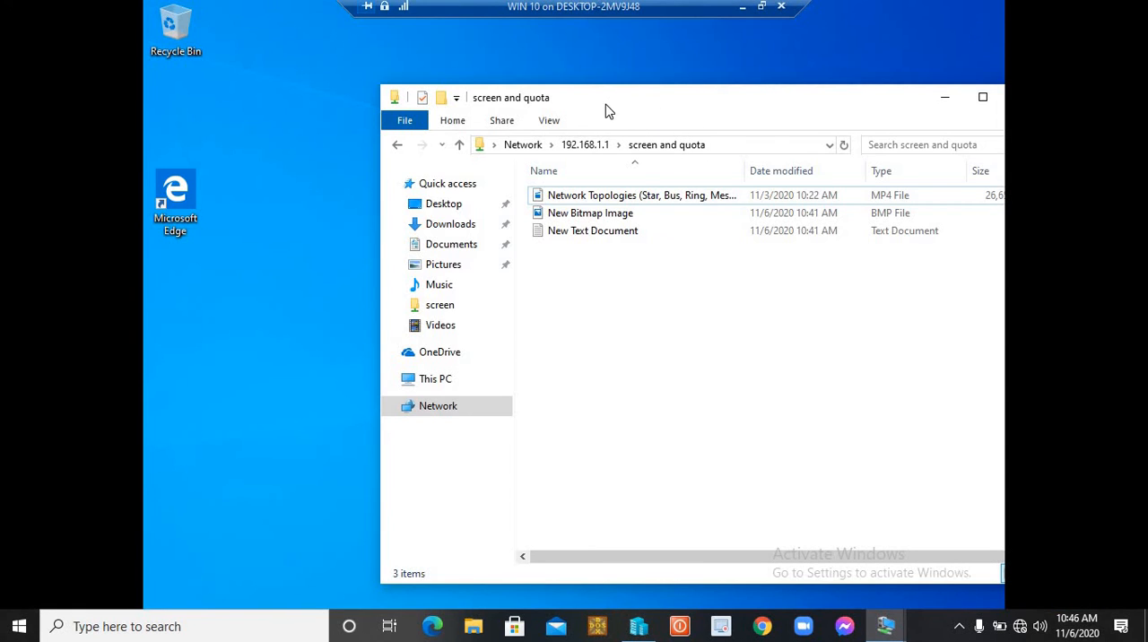
drag(617, 105, 721, 91)
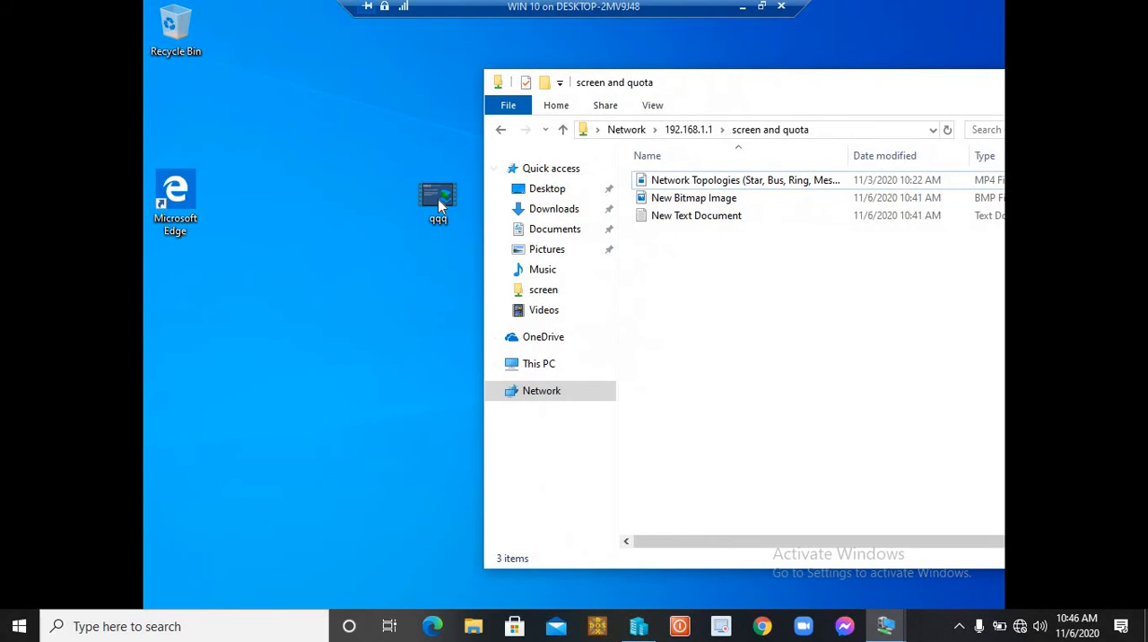
click(438, 199)
drag(590, 279, 740, 262)
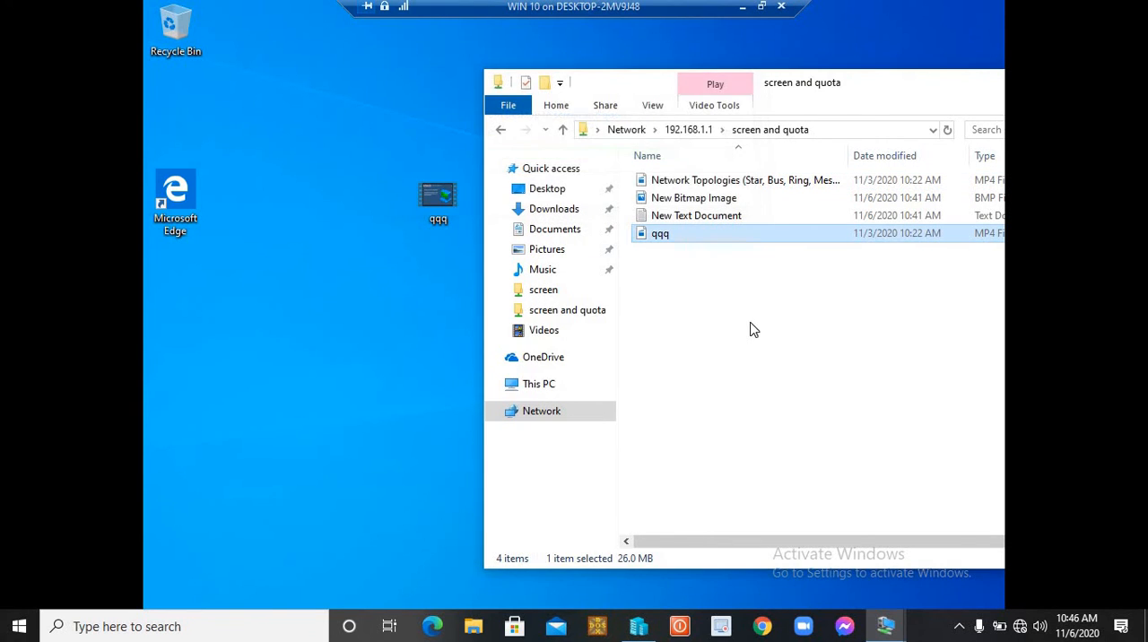
drag(904, 90, 659, 93)
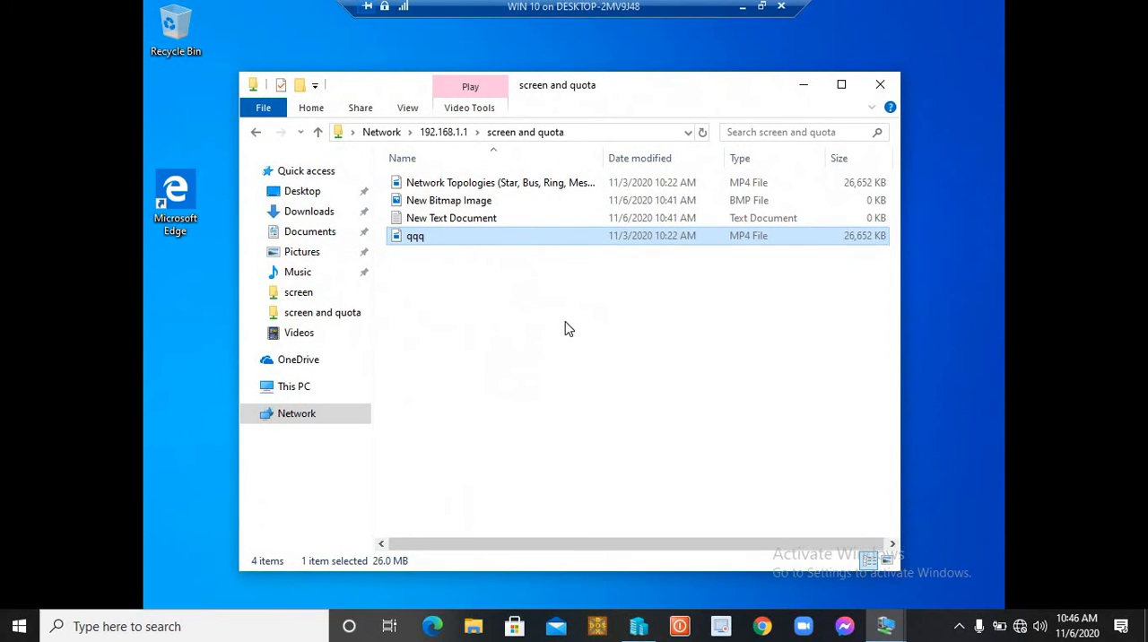
click(561, 330)
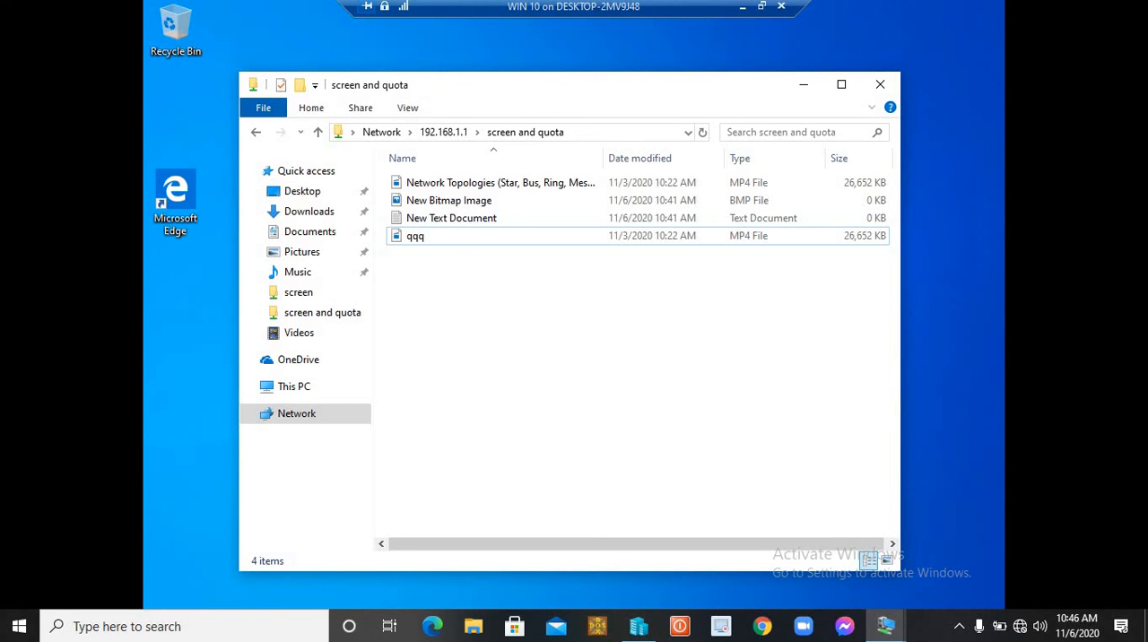
- Close the "screen and quota" share window and switch from the WIN 10 client back to the PDC server
drag(534, 90, 567, 83)
click(538, 235)
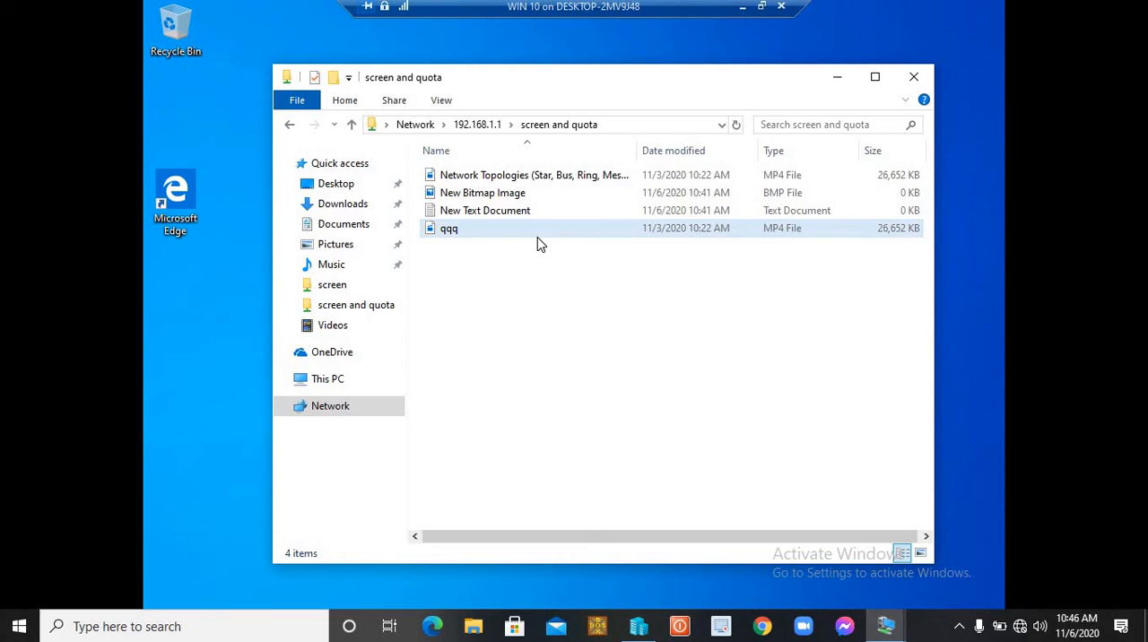
click(593, 125)
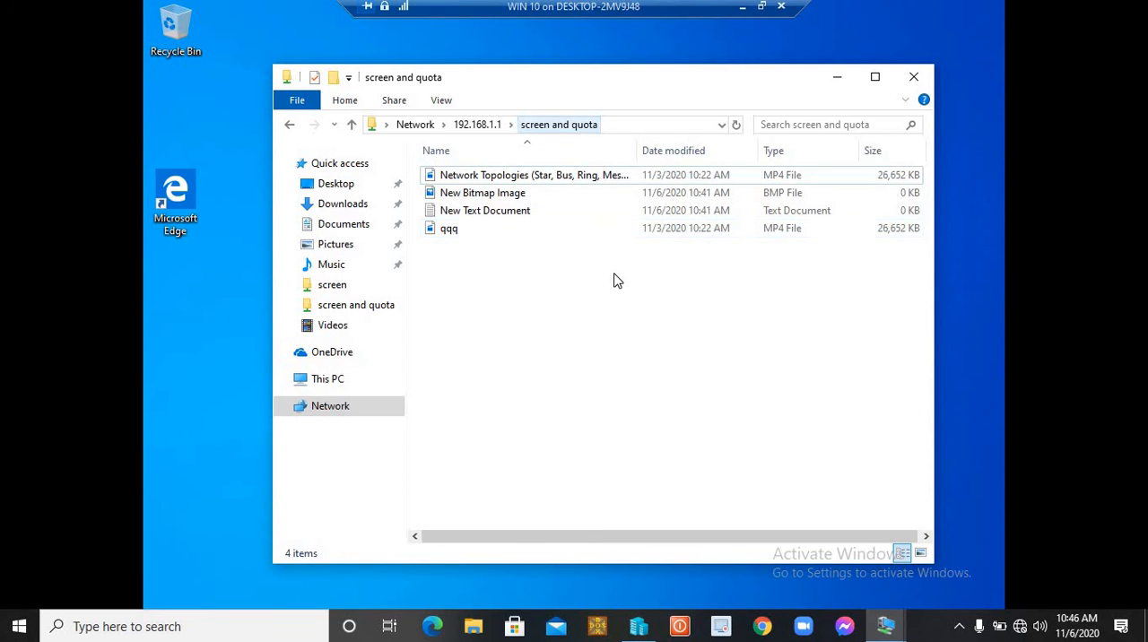
click(914, 77)
click(742, 6)
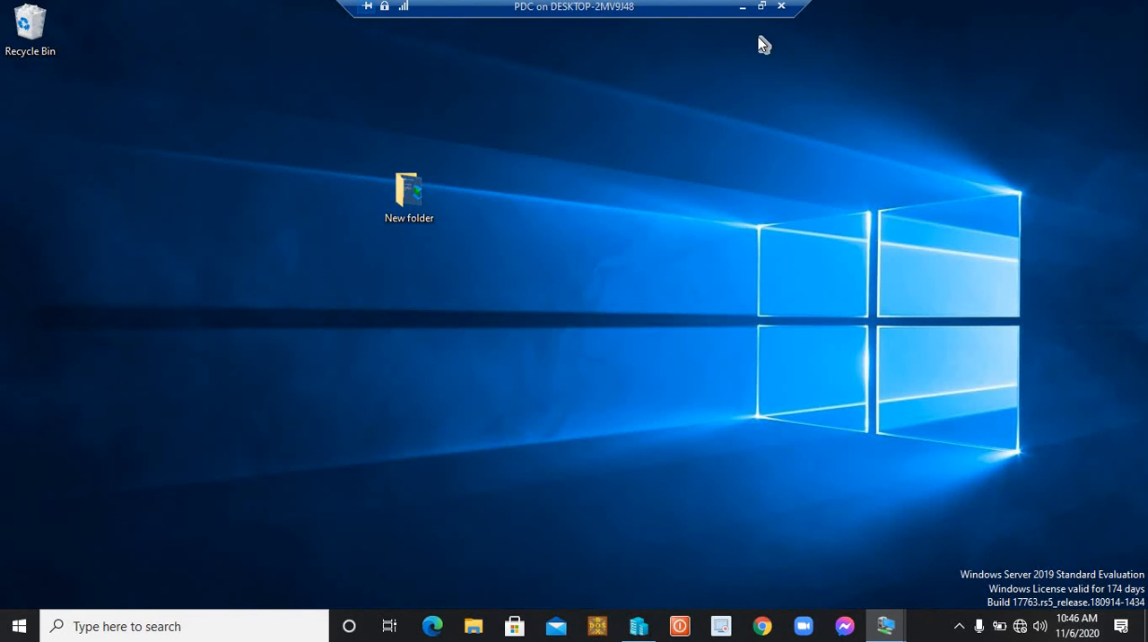
click(761, 7)
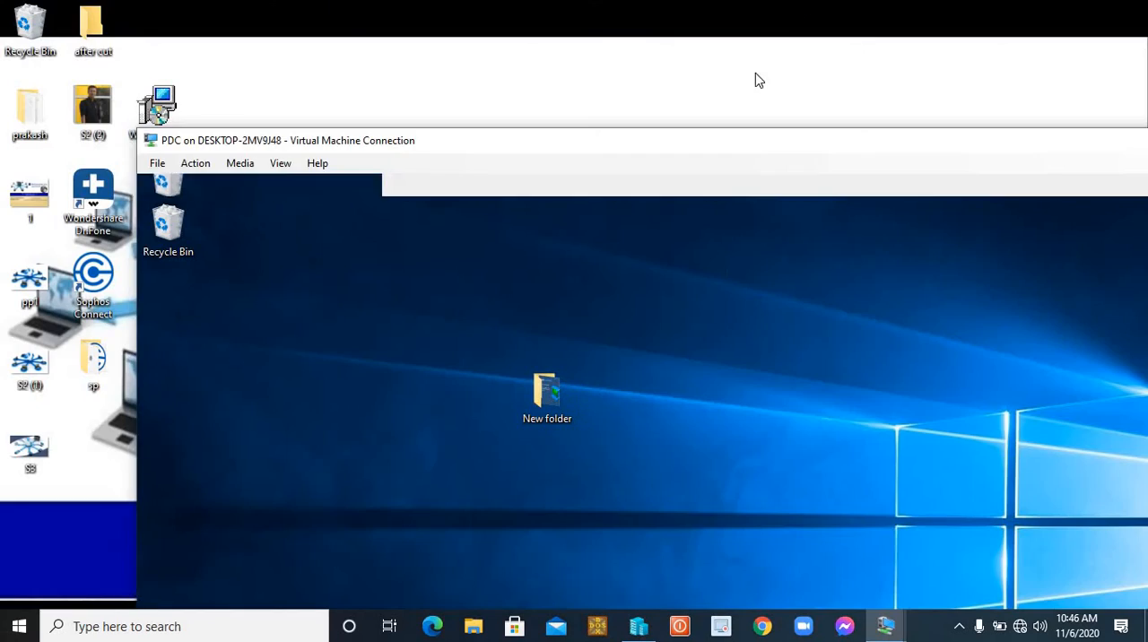
double_click(726, 145)
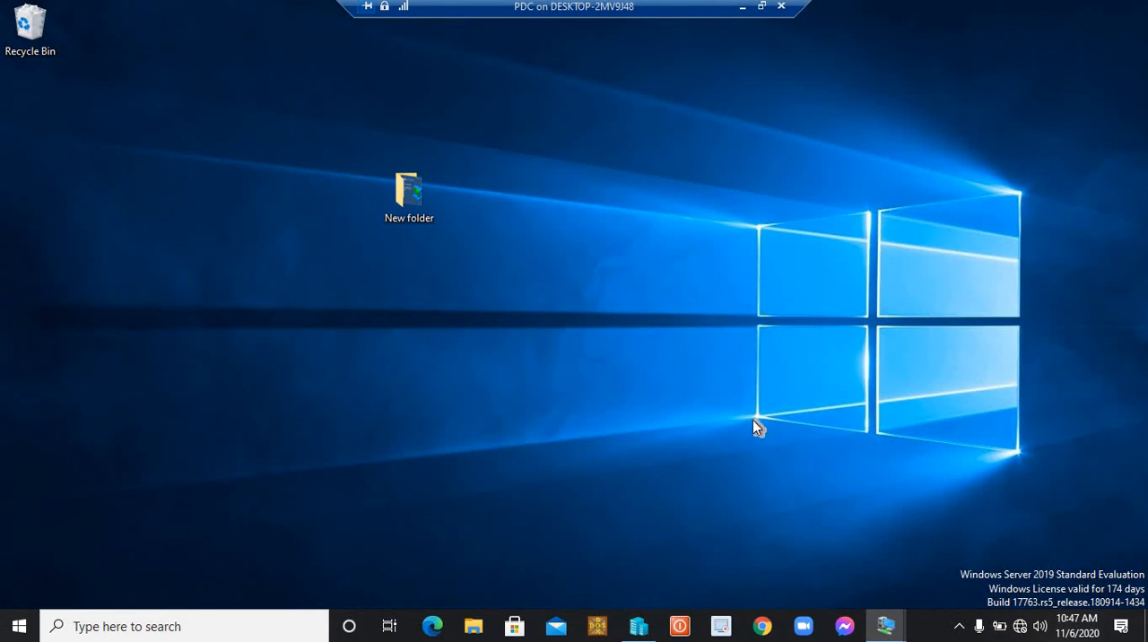
click(638, 626)
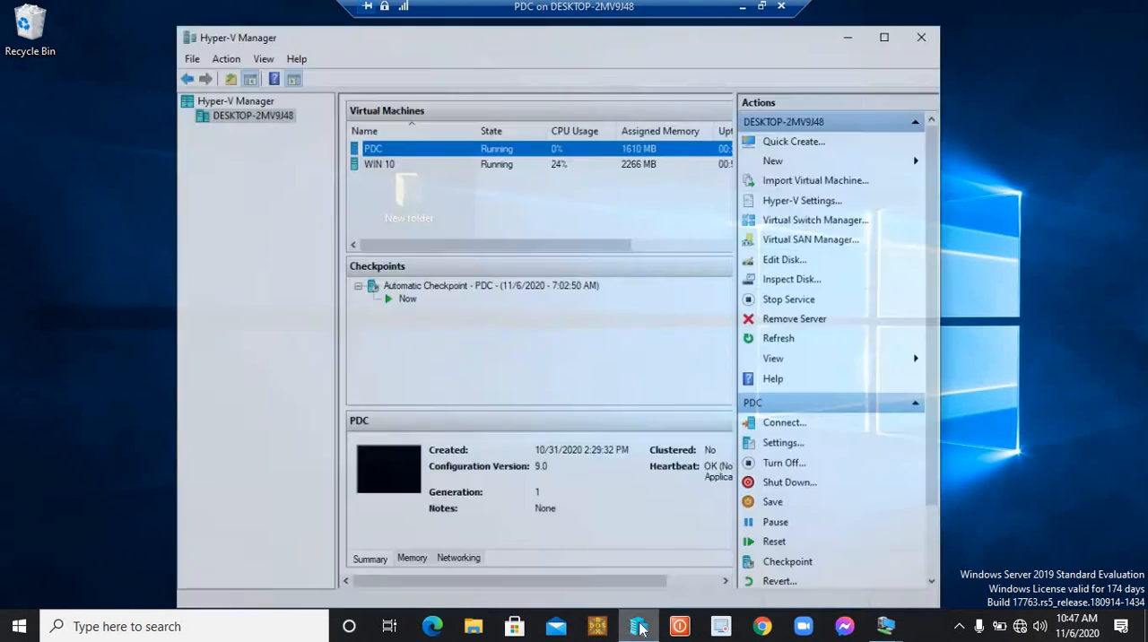
double_click(358, 125)
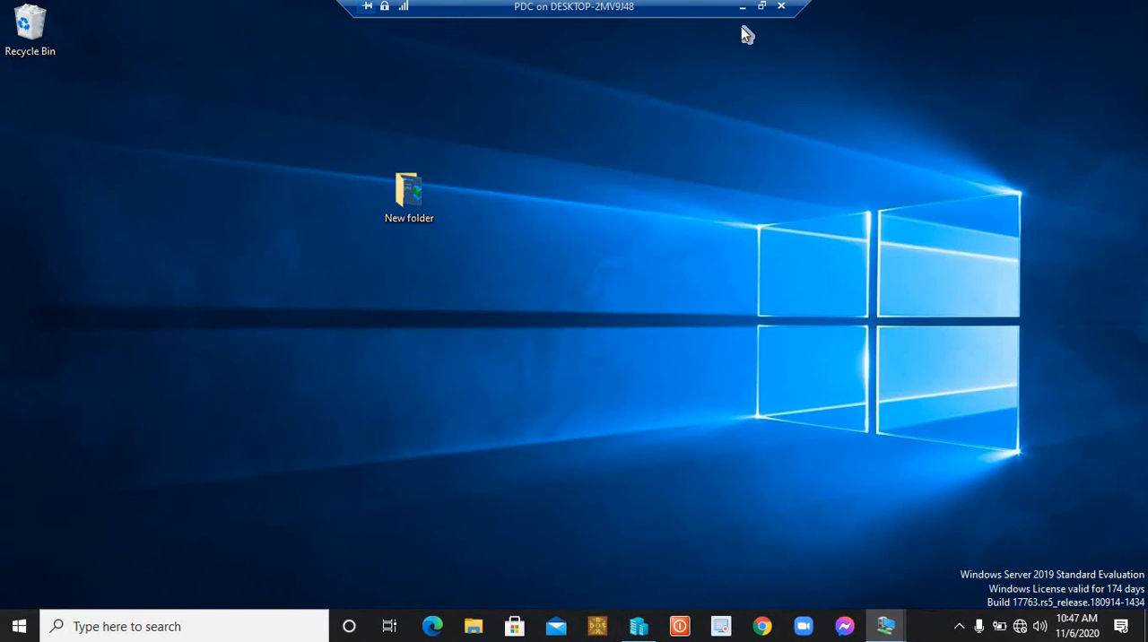
click(761, 6)
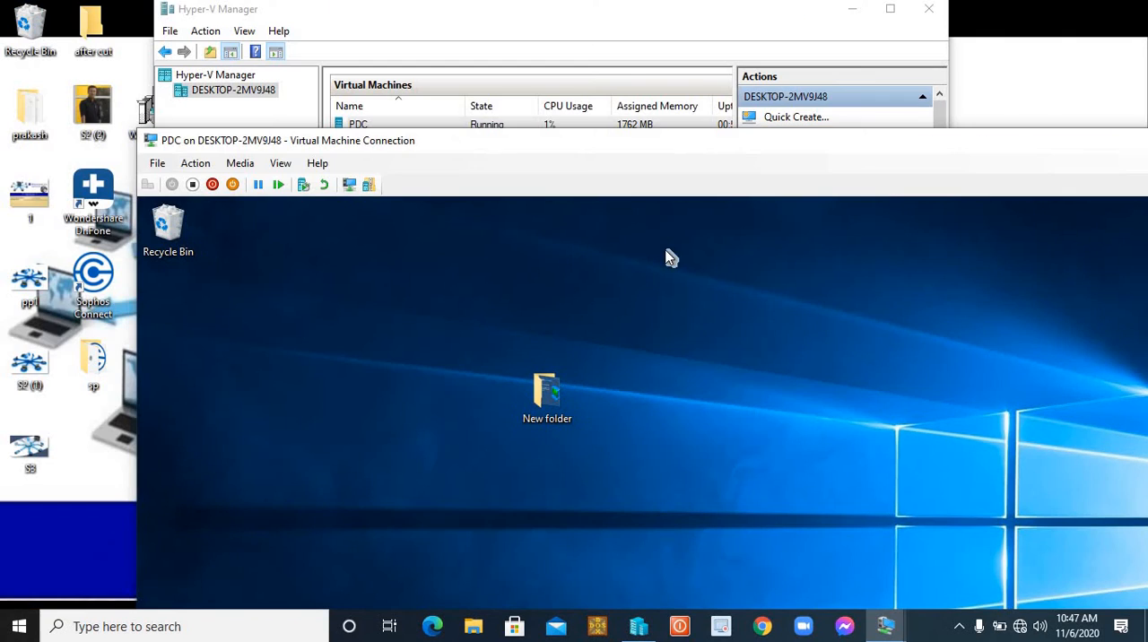
double_click(698, 148)
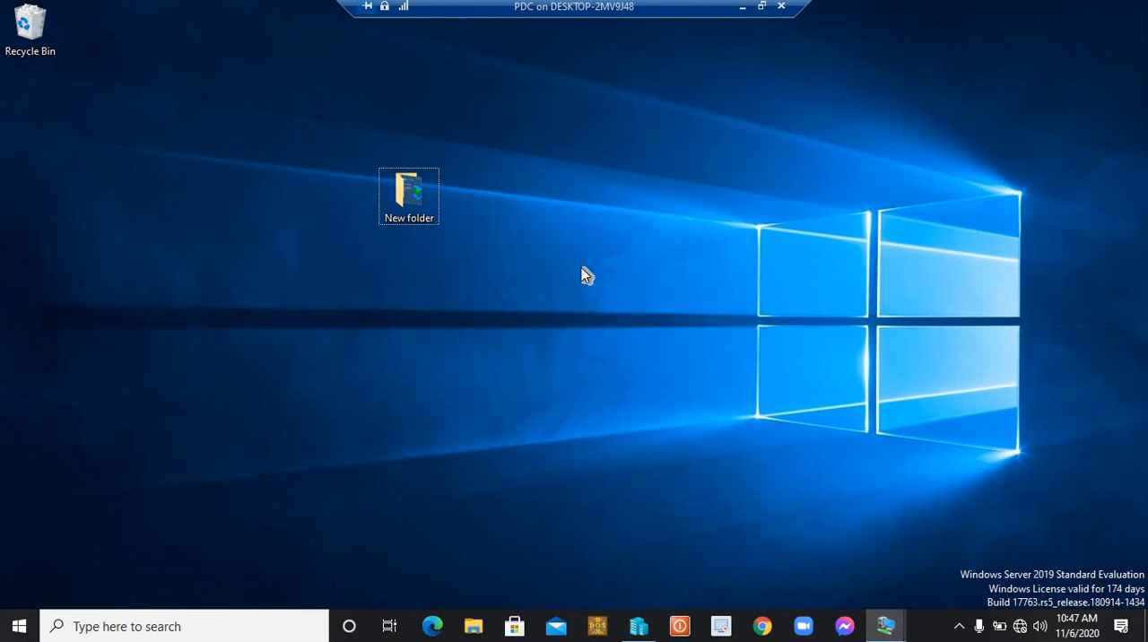
key(super+r)
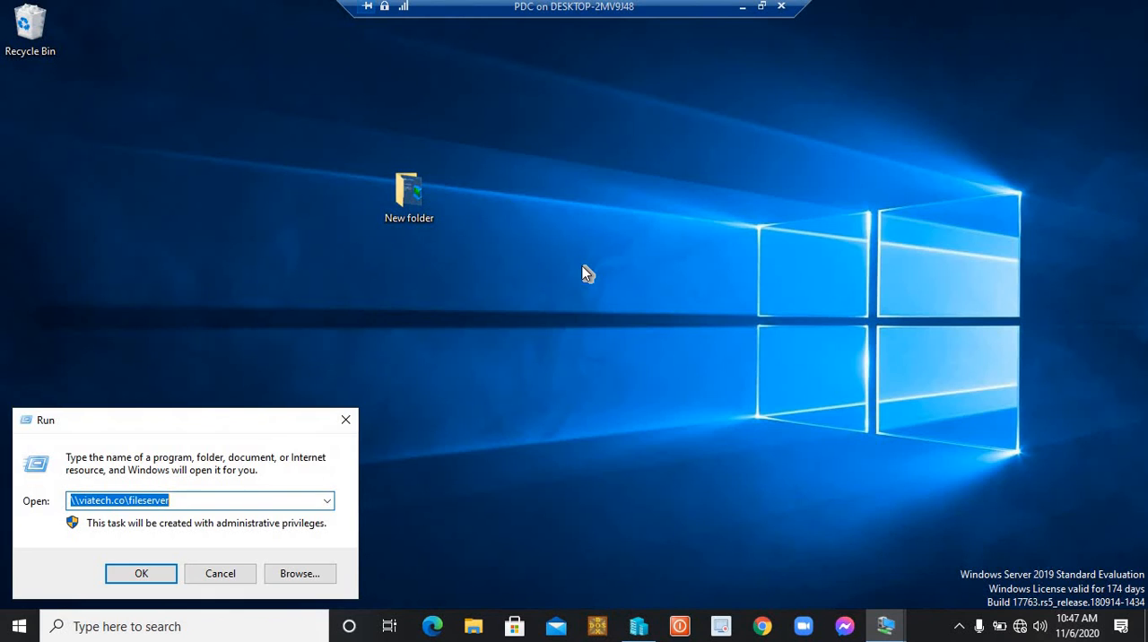
click(219, 574)
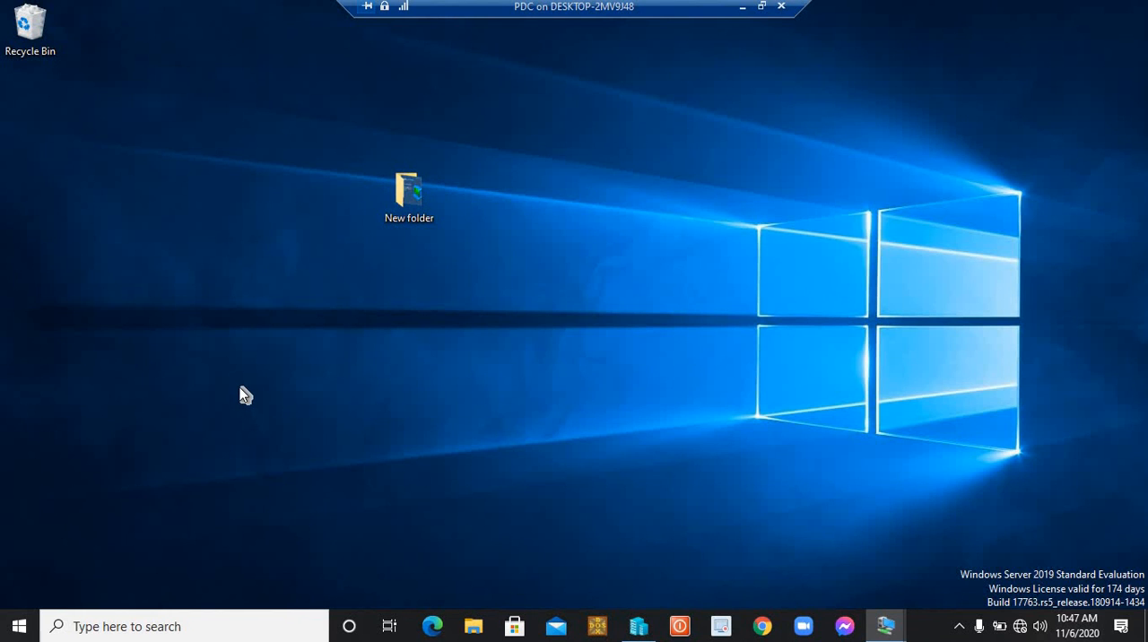
- Open File Server Resource Manager from Server Manager and display the File Screens list under File Screening Management
key(super)
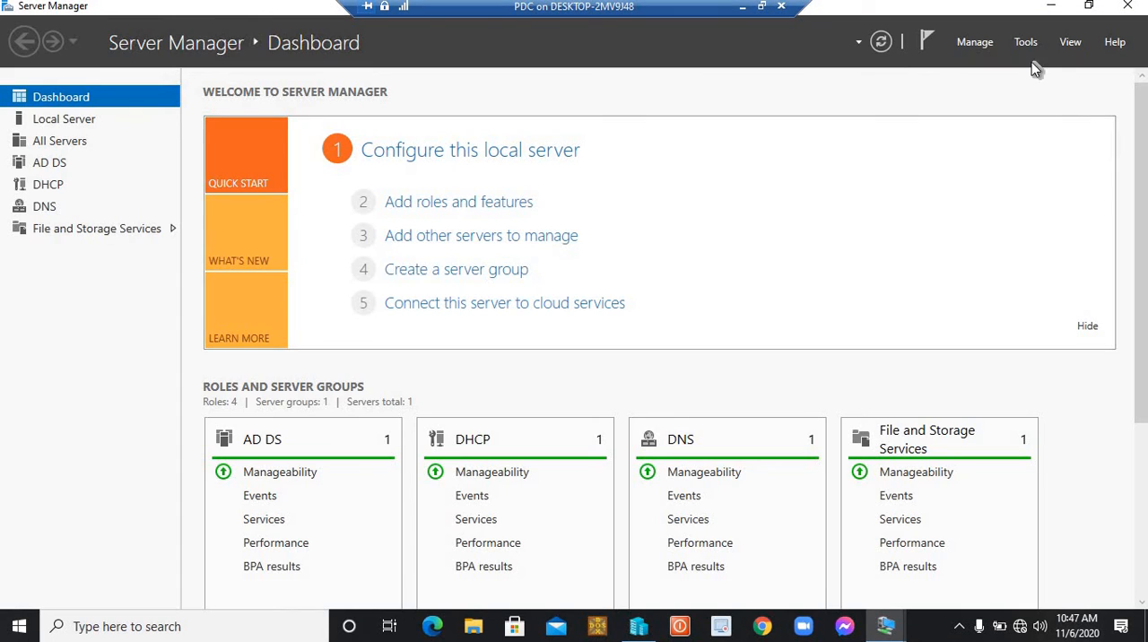
click(1028, 44)
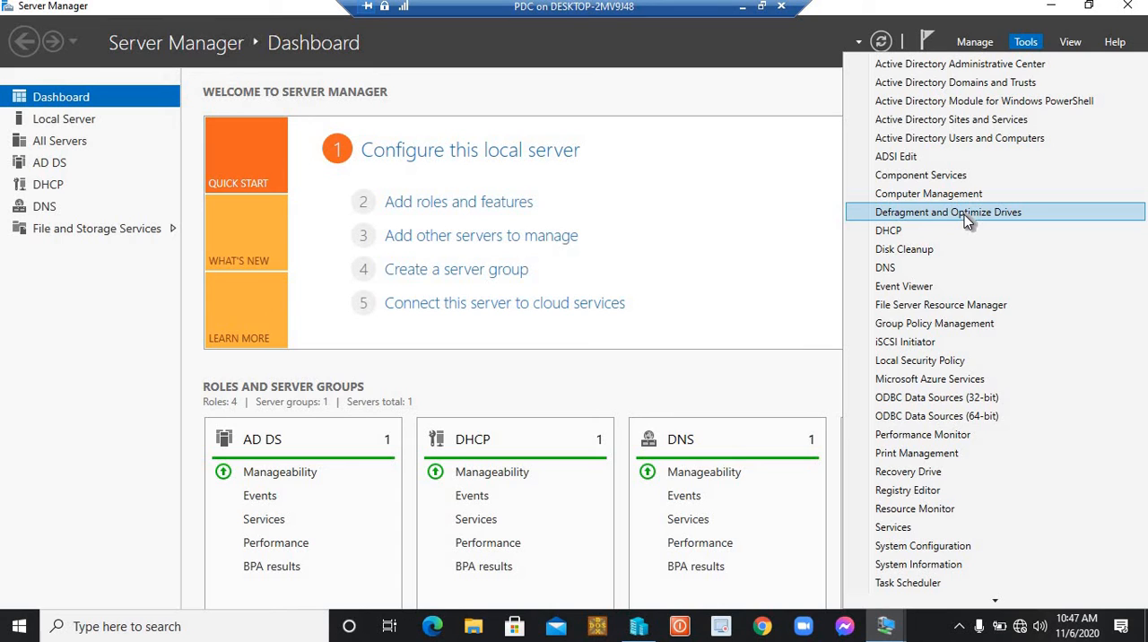
click(968, 309)
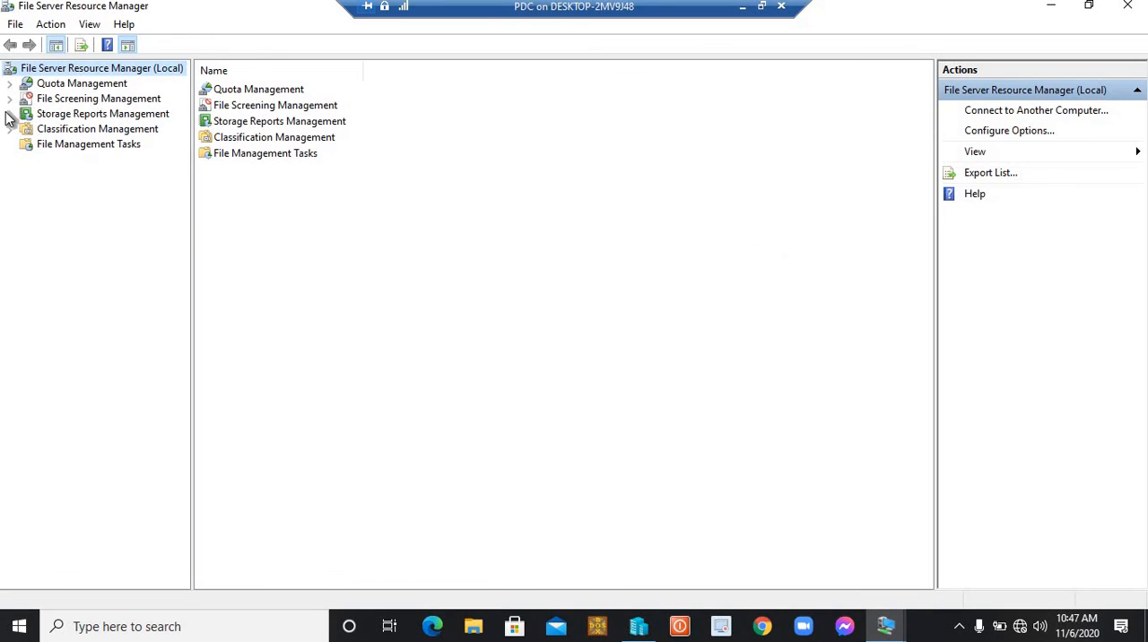
click(9, 98)
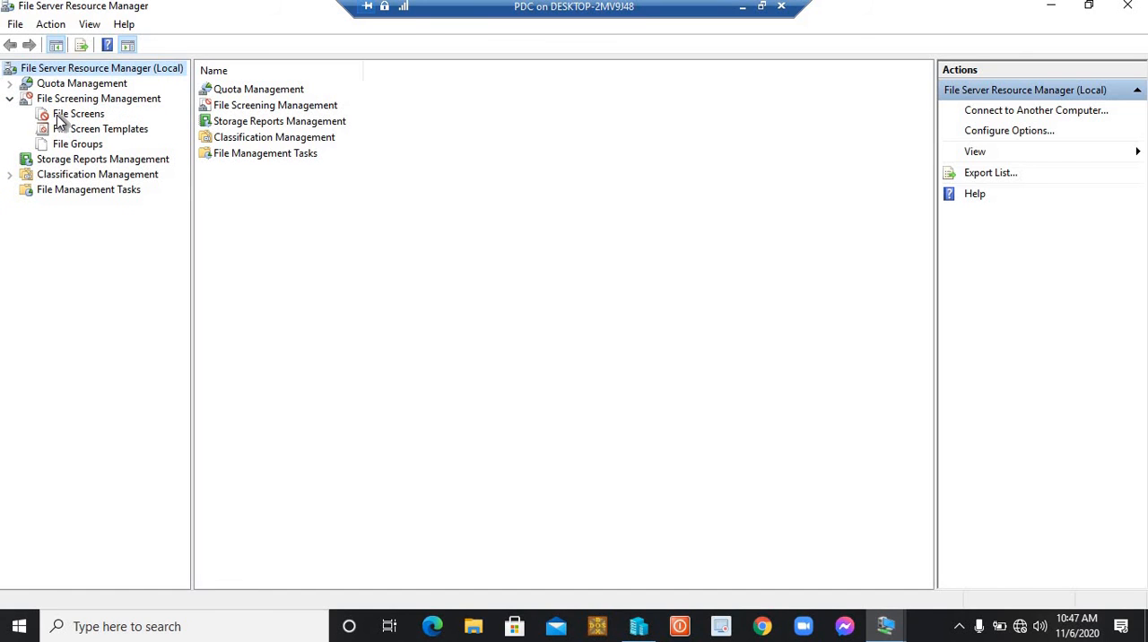
click(59, 117)
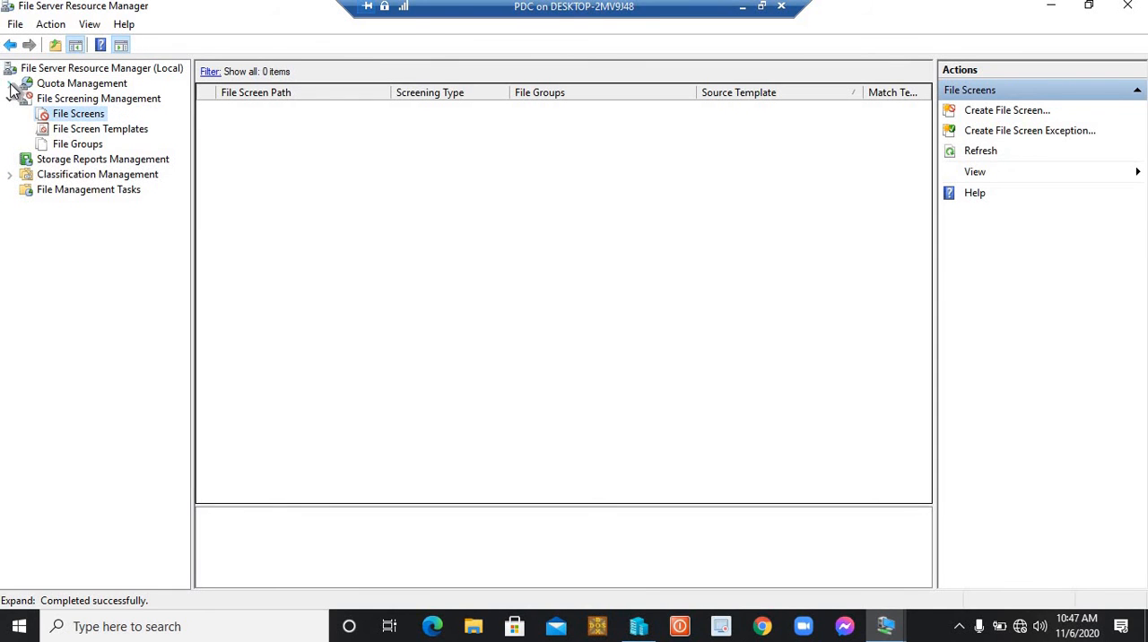
- Review the existing quotas, the file screens and the available file screen templates
click(10, 84)
click(60, 99)
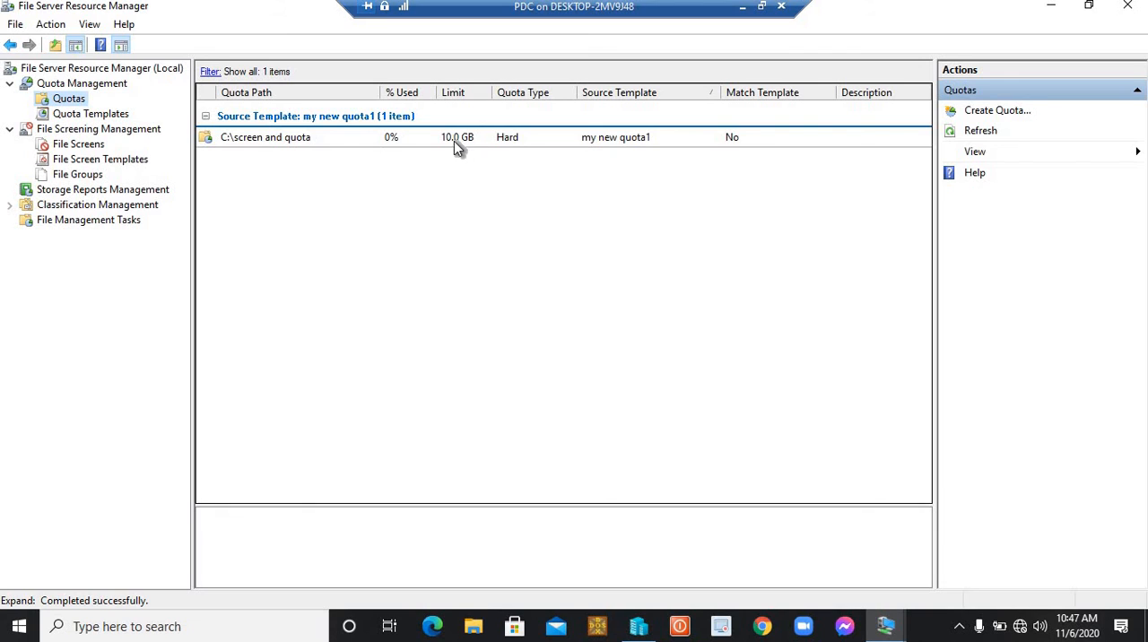
click(90, 145)
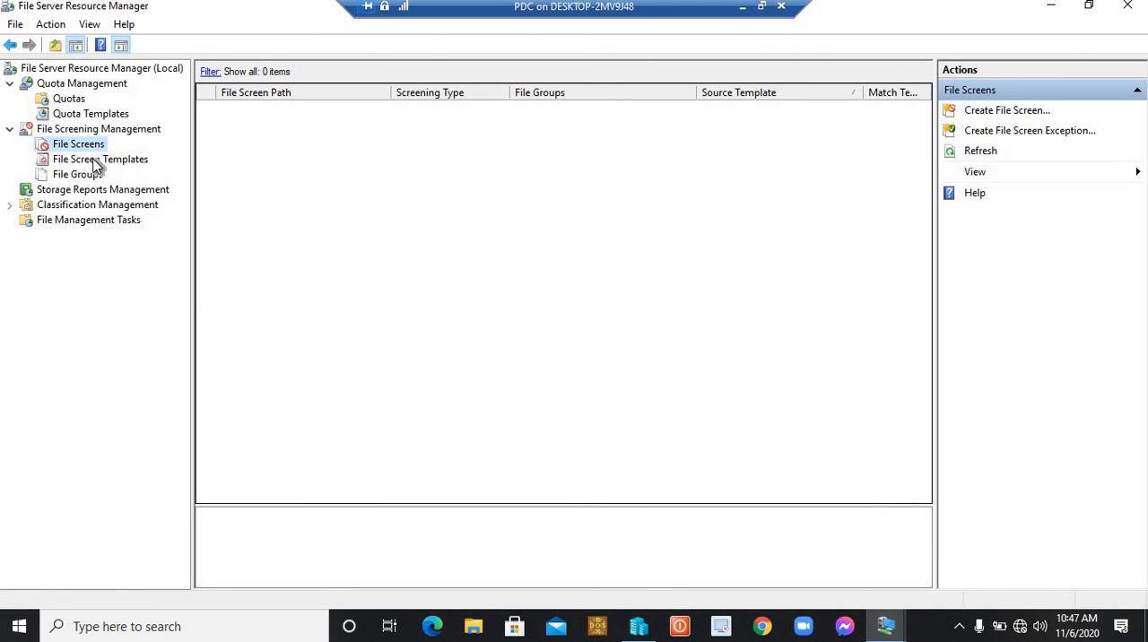
click(99, 160)
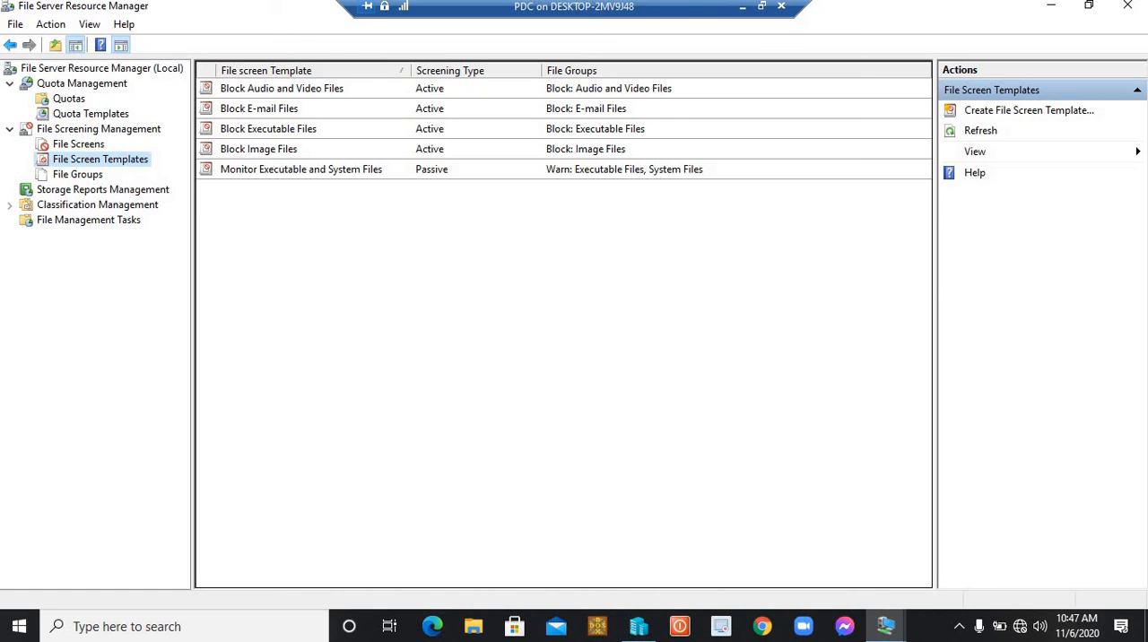
click(68, 133)
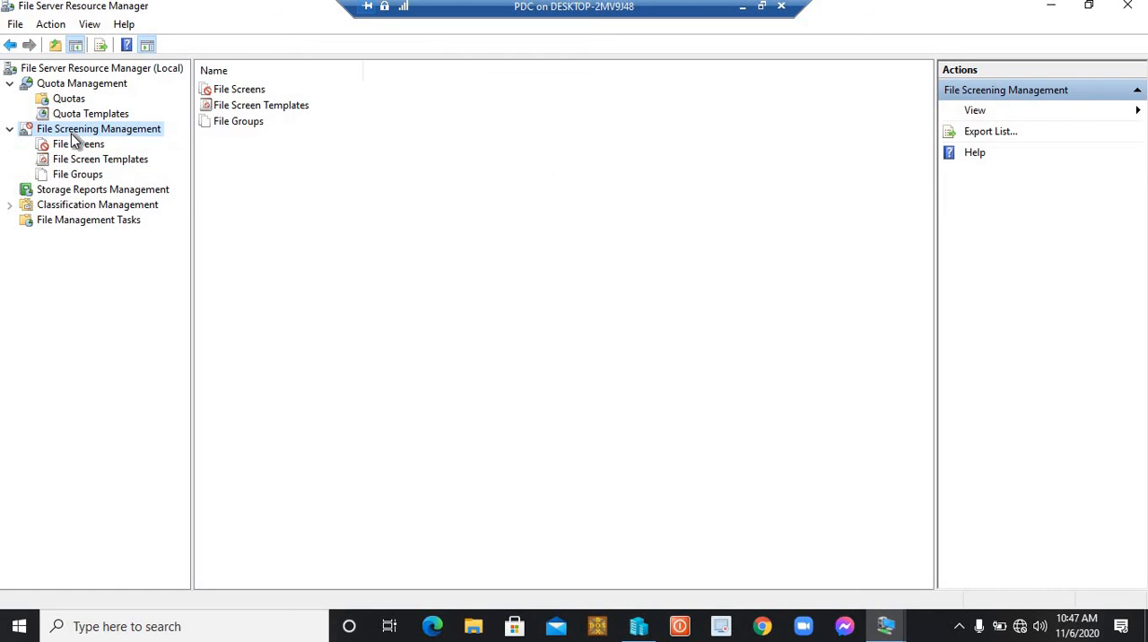
right_click(74, 136)
- Create a file screen on C:\screen and quota using the Block Audio and Video Files template
click(70, 144)
right_click(59, 144)
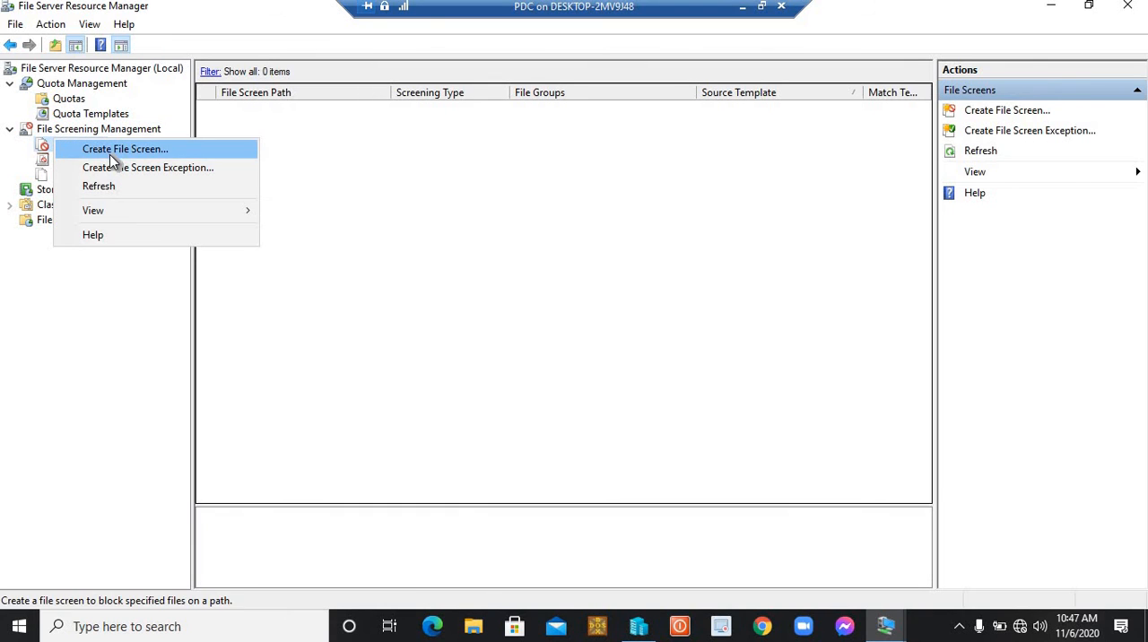
click(110, 155)
click(673, 167)
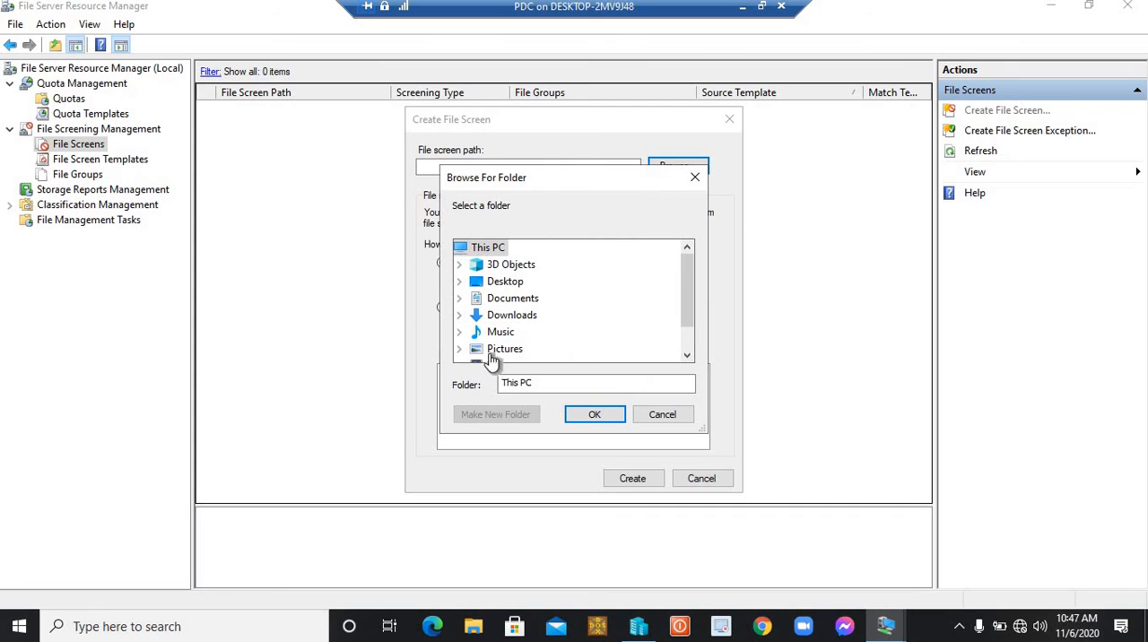
drag(689, 277, 687, 325)
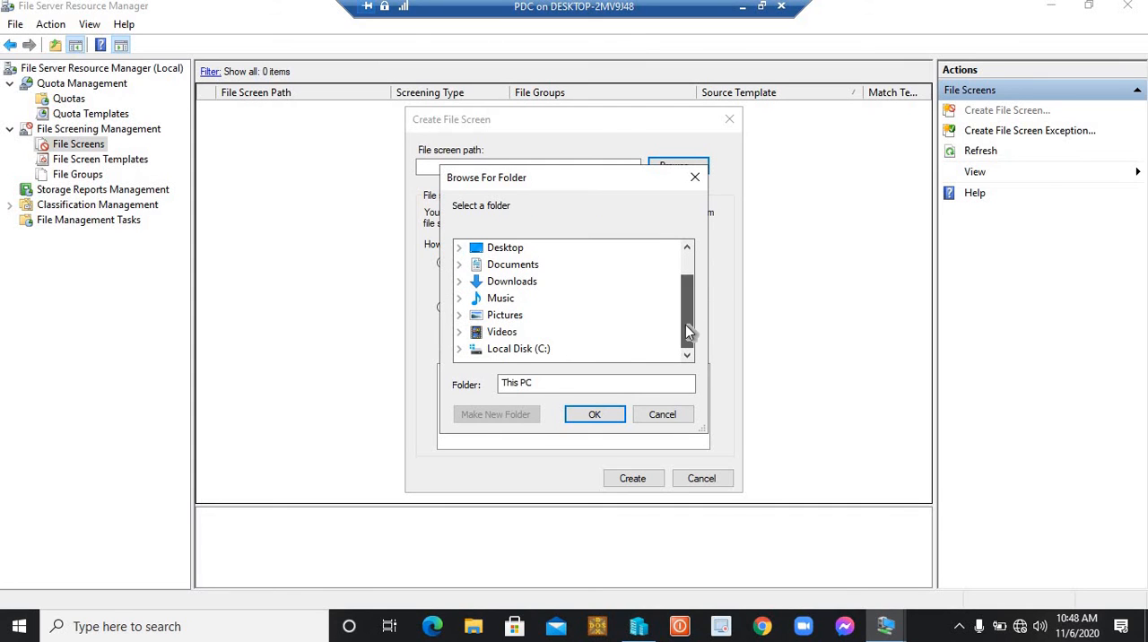
click(524, 349)
click(565, 350)
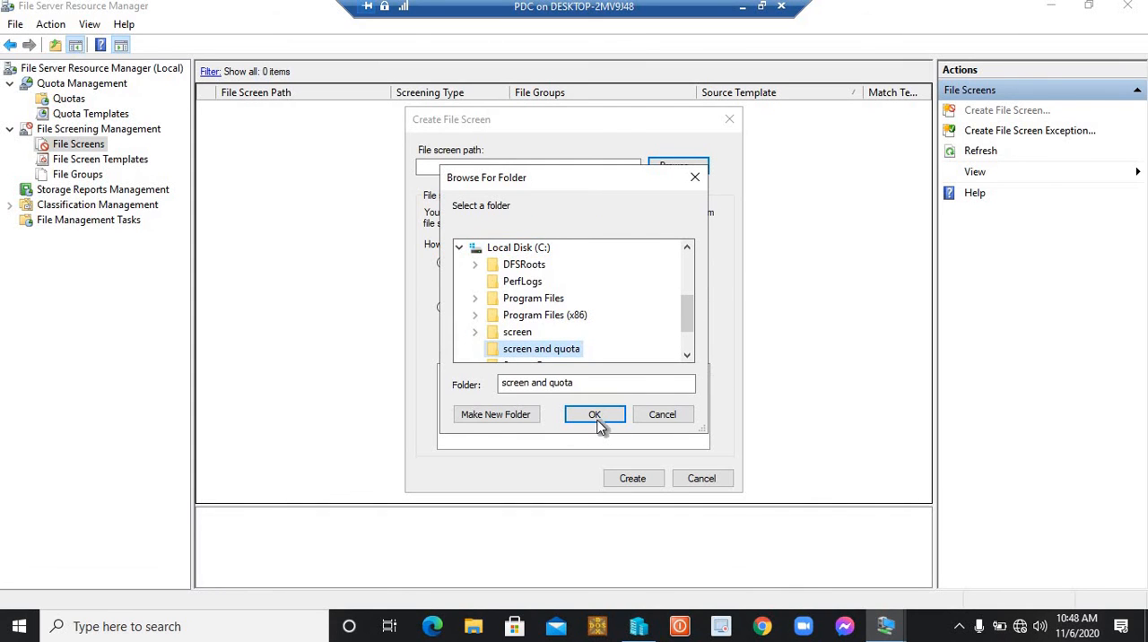
click(597, 415)
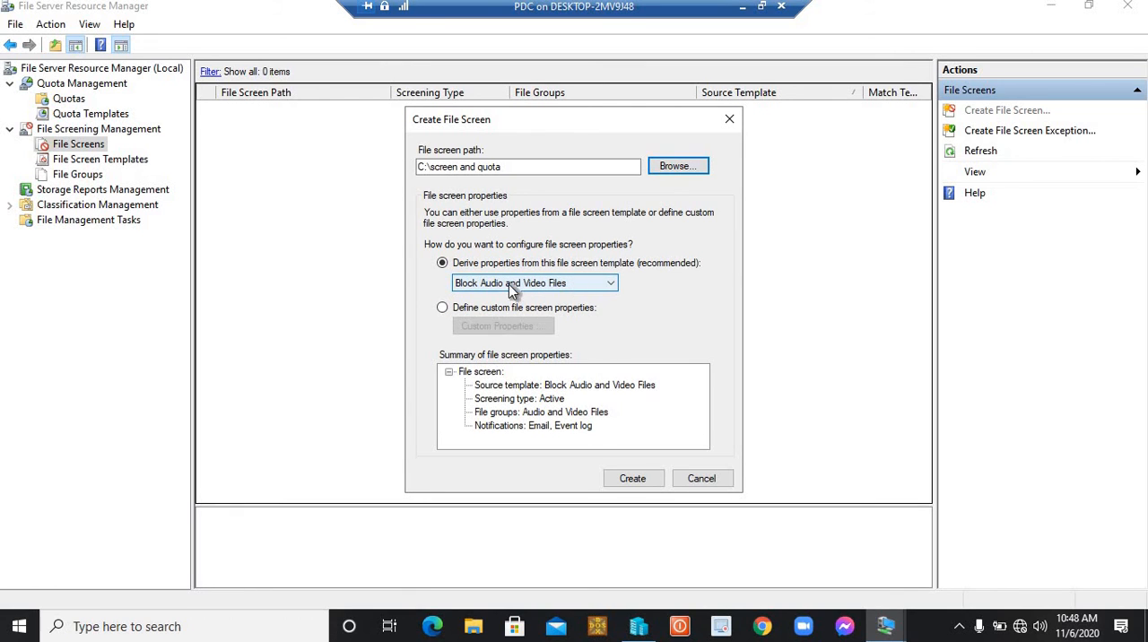
click(643, 481)
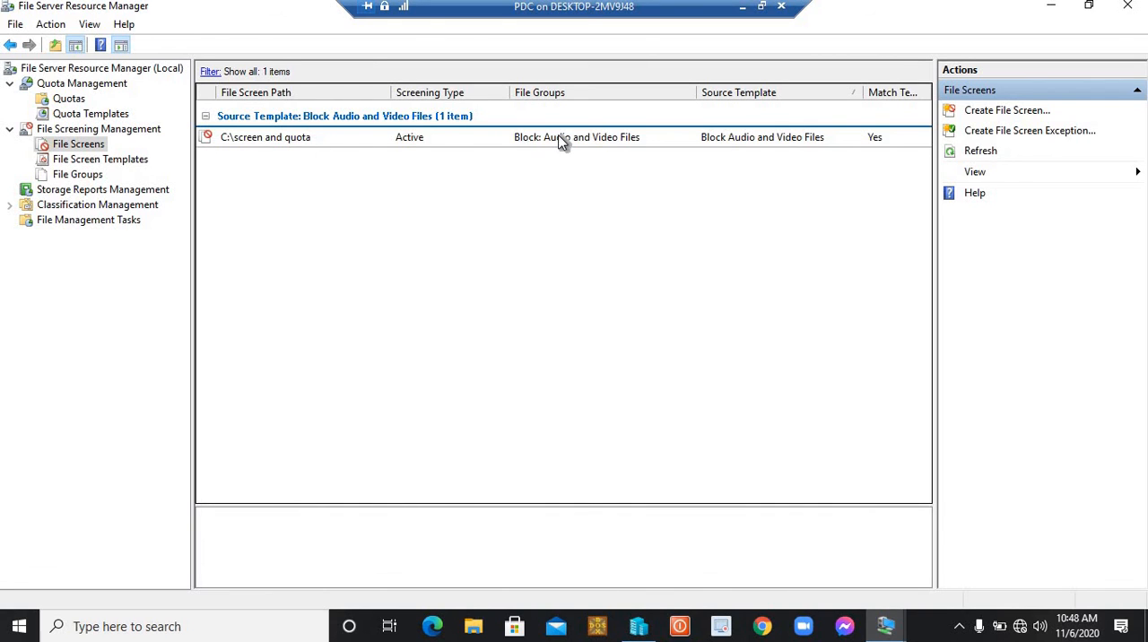
- Switch to the WIN 10 client, connect to \\192.168.1.1 and open the "screen and quota" share beside the desktop files
click(744, 16)
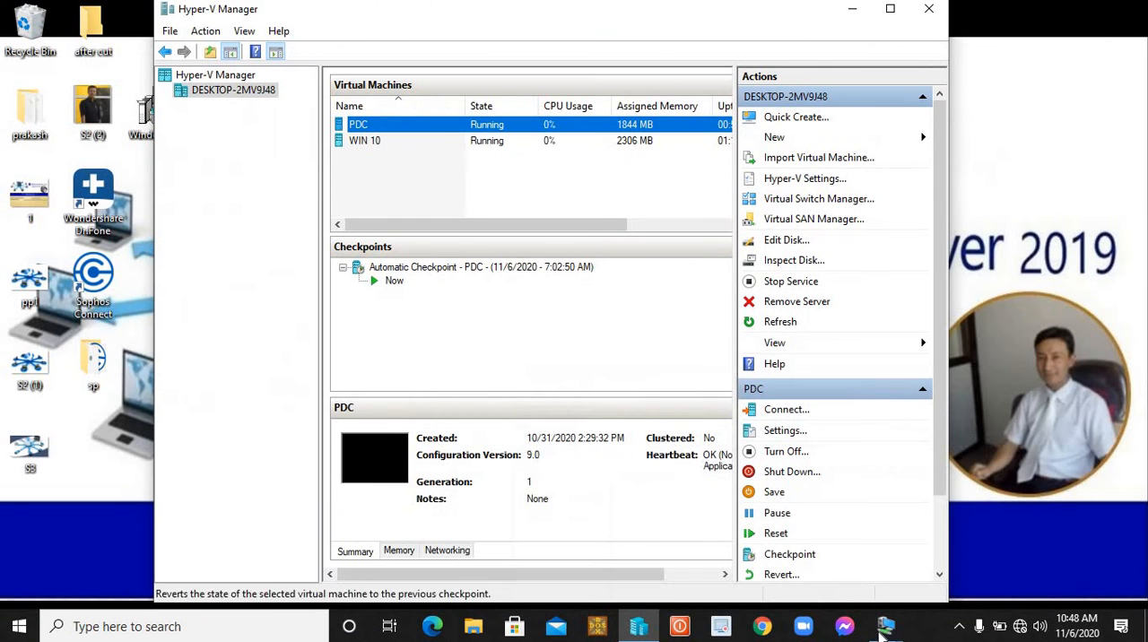
mouse_move(886, 626)
click(947, 559)
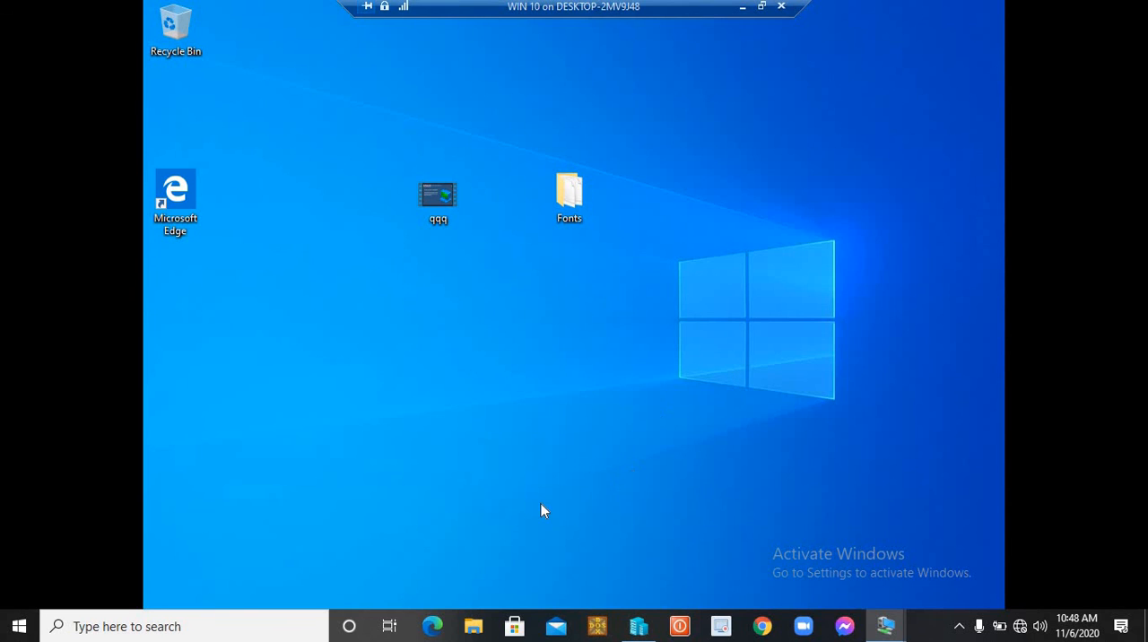
key(super+r)
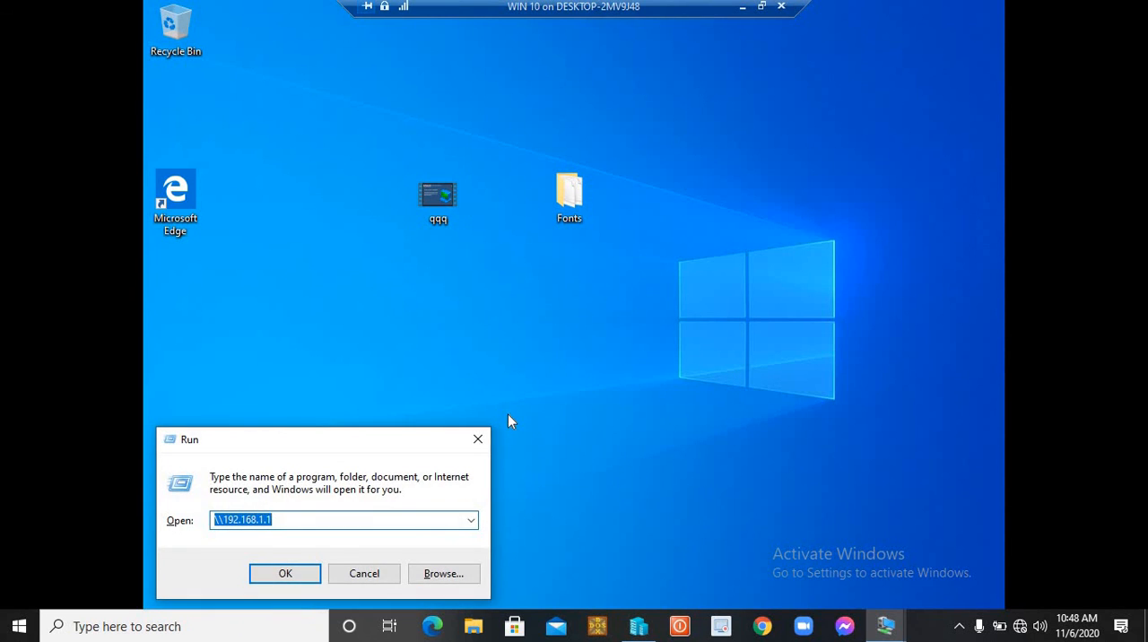
key(Return)
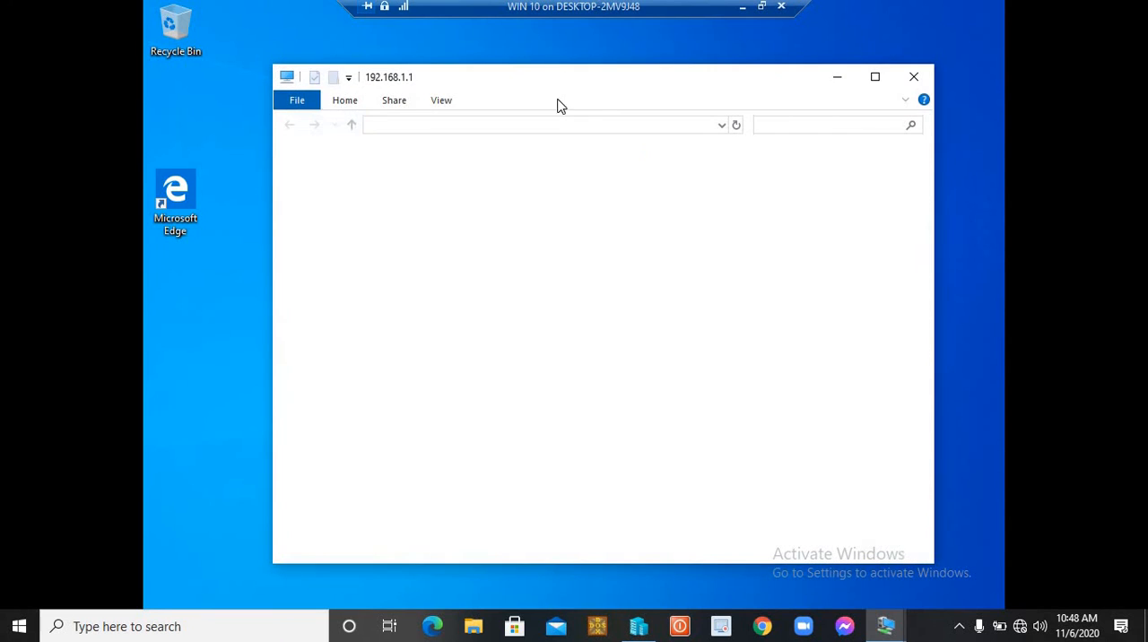
drag(559, 75, 969, 129)
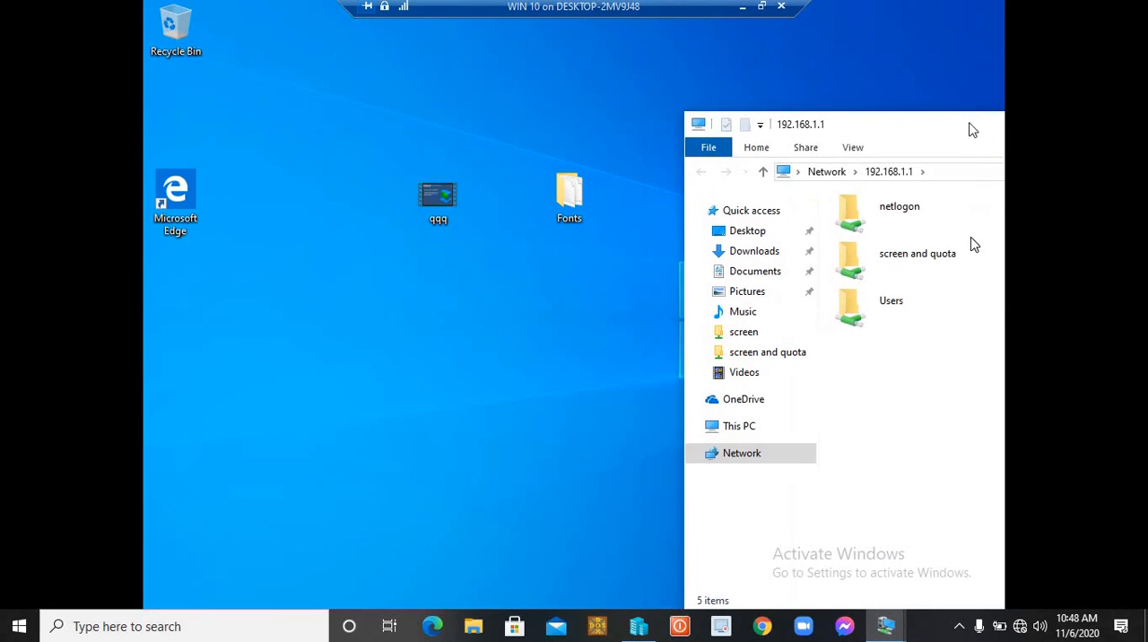
double_click(912, 258)
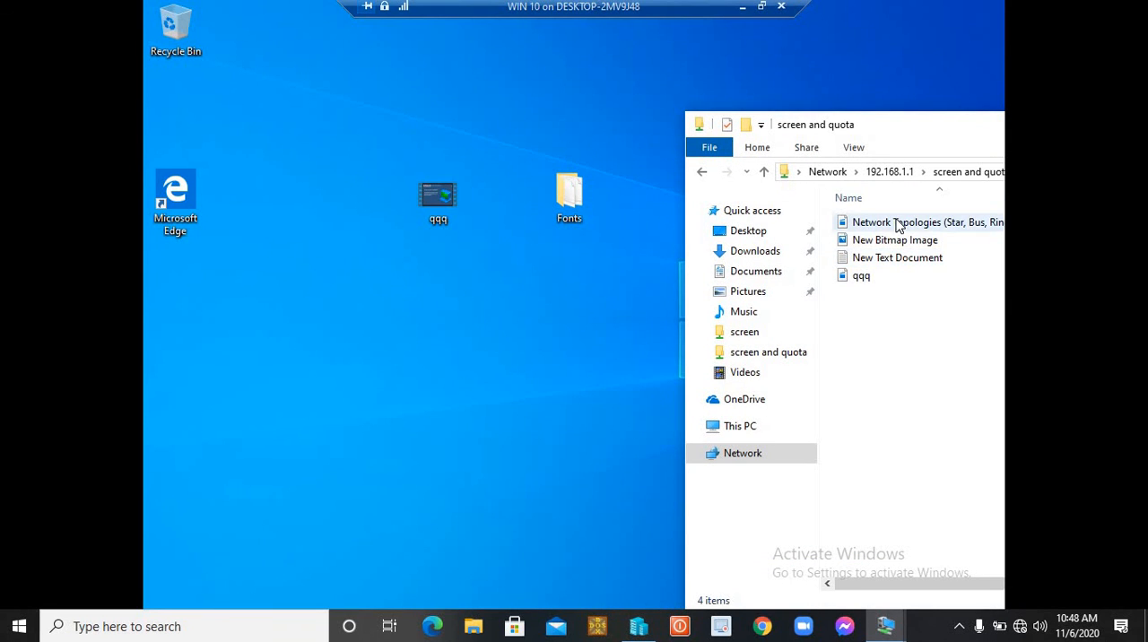
- Try to copy the qqq video from the desktop into the "screen and quota" share, and dismiss the copy dialog
click(897, 225)
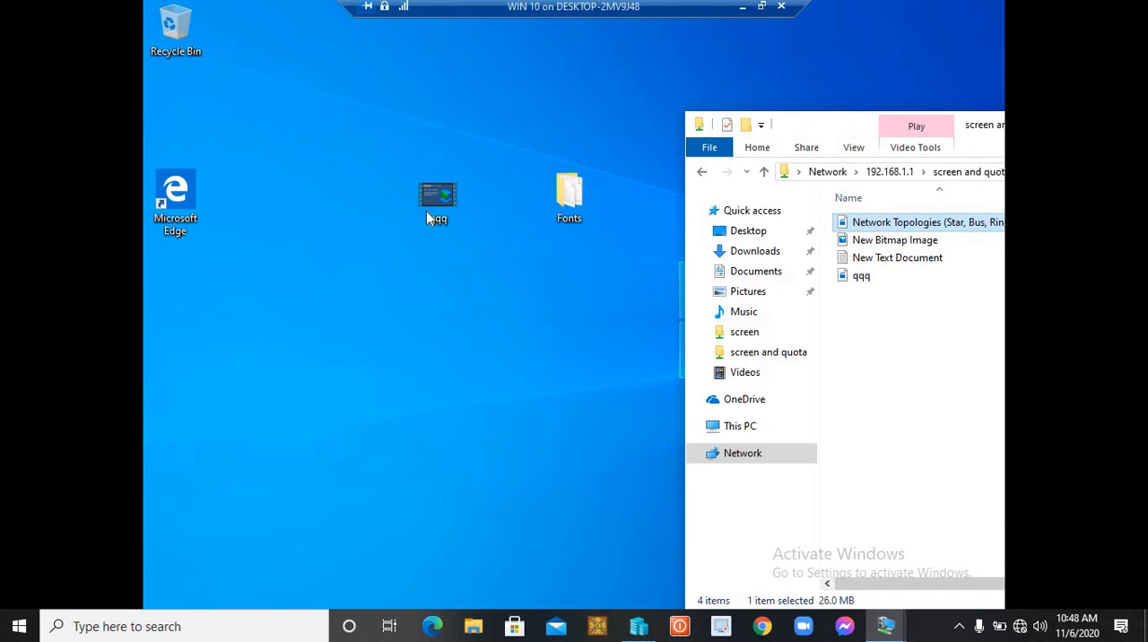
drag(436, 198, 931, 309)
click(446, 185)
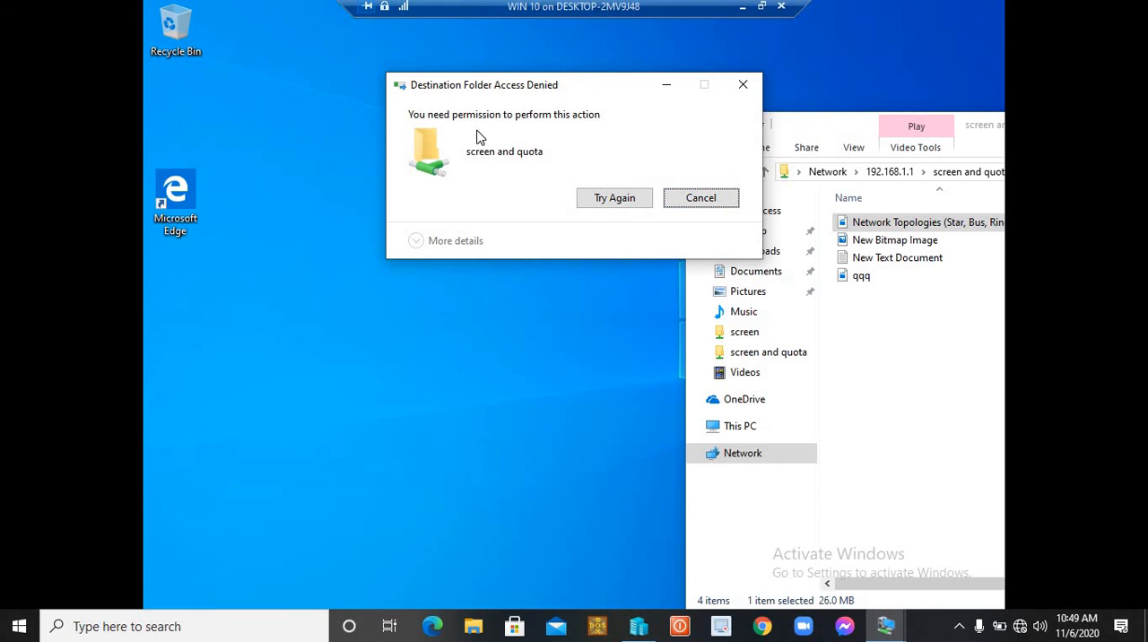
click(691, 198)
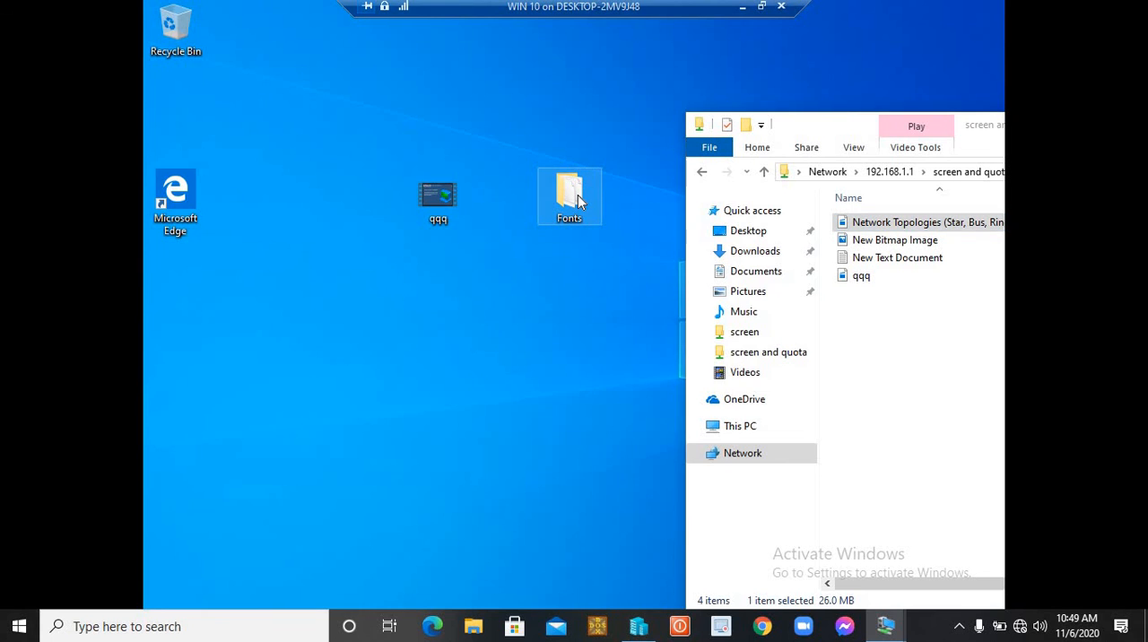
- Check the size of the desktop's Fonts folder and copy the folder into the "screen and quota" share
right_click(579, 199)
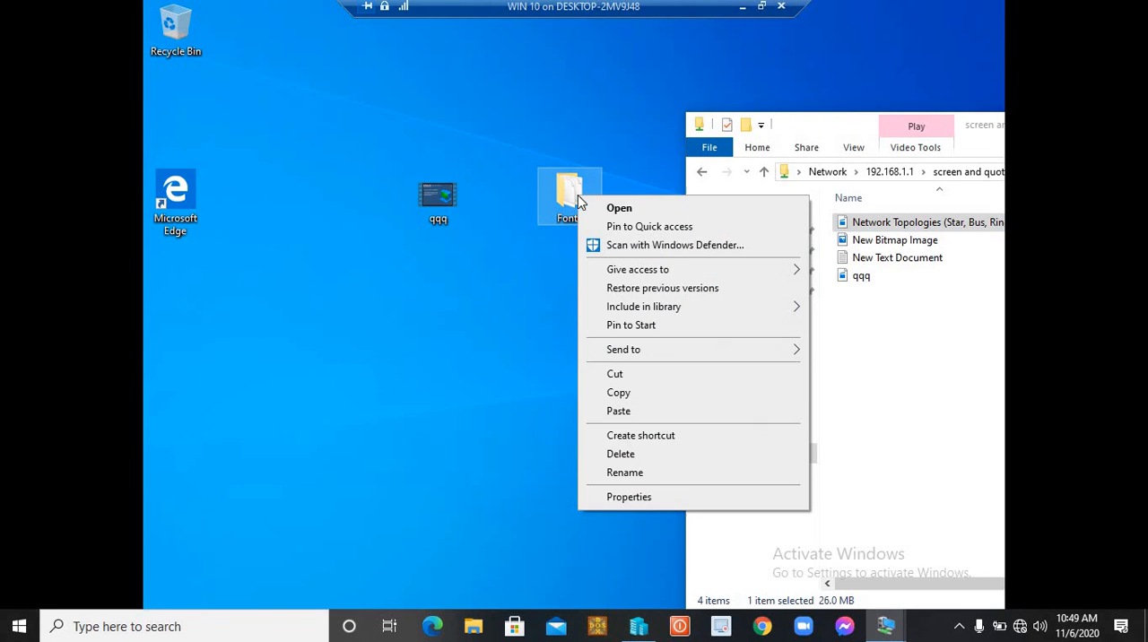
click(632, 497)
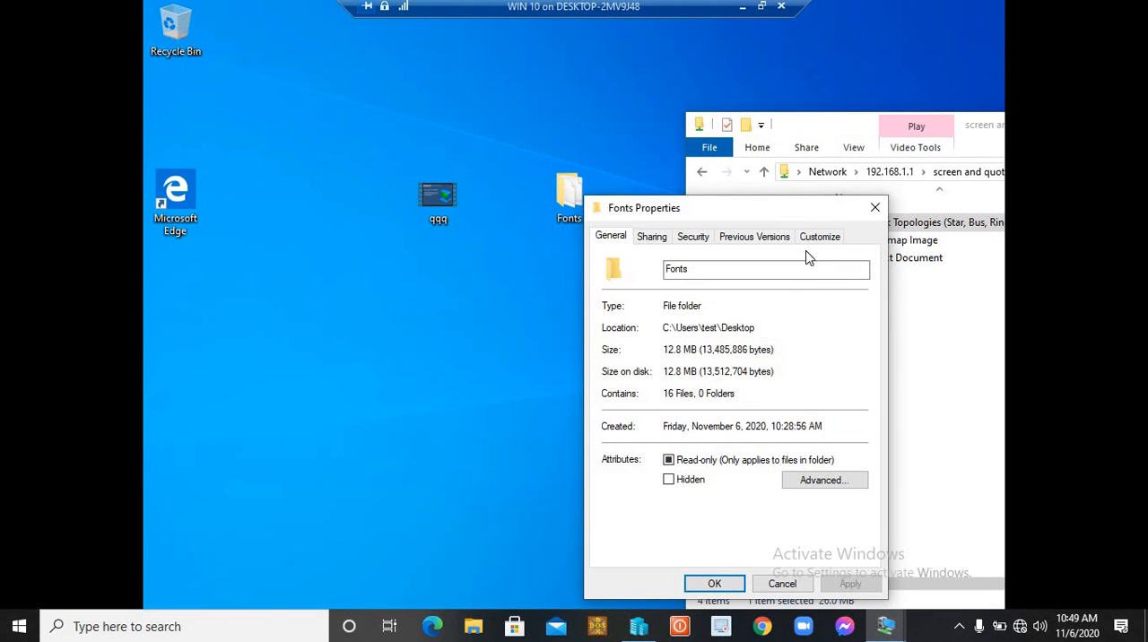
click(875, 207)
drag(564, 199, 928, 345)
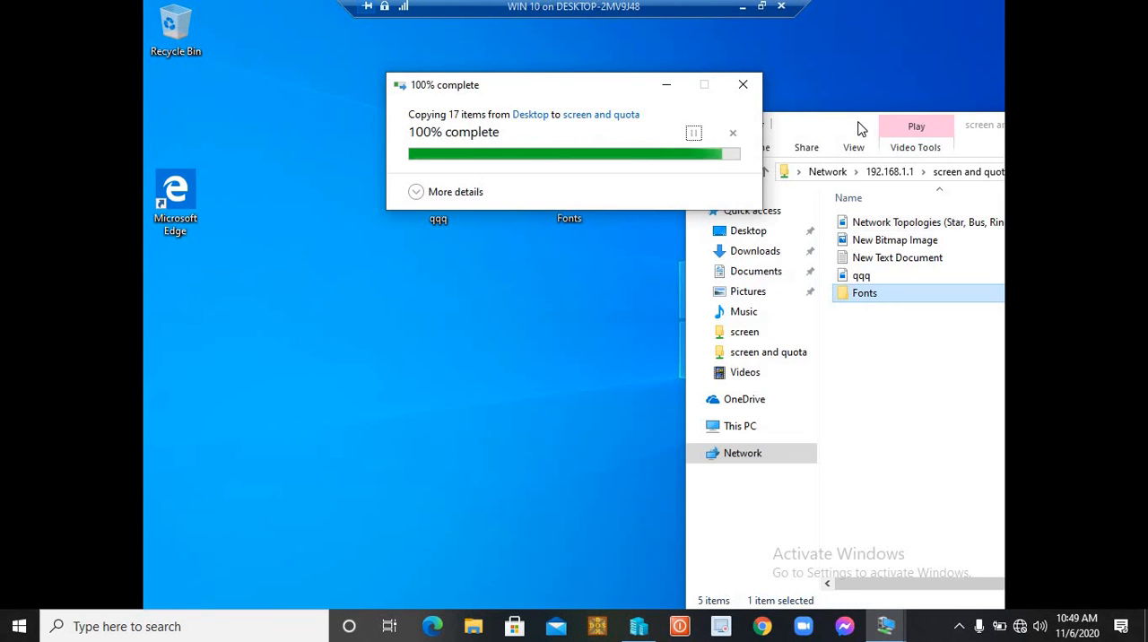
- Switch to the PDC server and review the file screen and the quota applied to C:\screen and quota
mouse_move(888, 632)
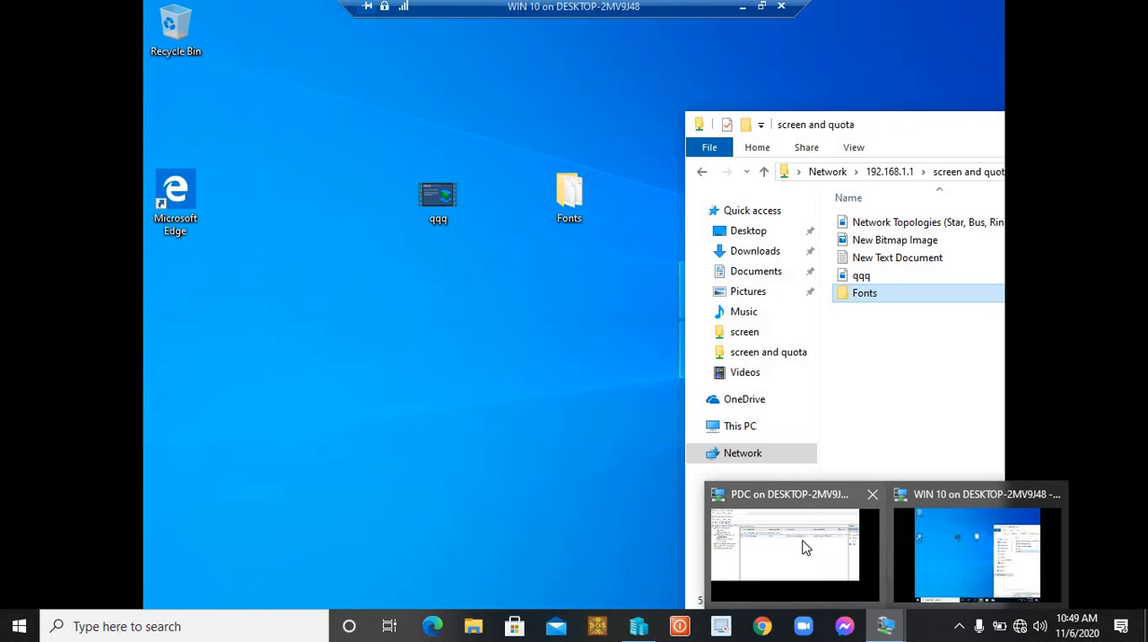
click(790, 541)
click(246, 143)
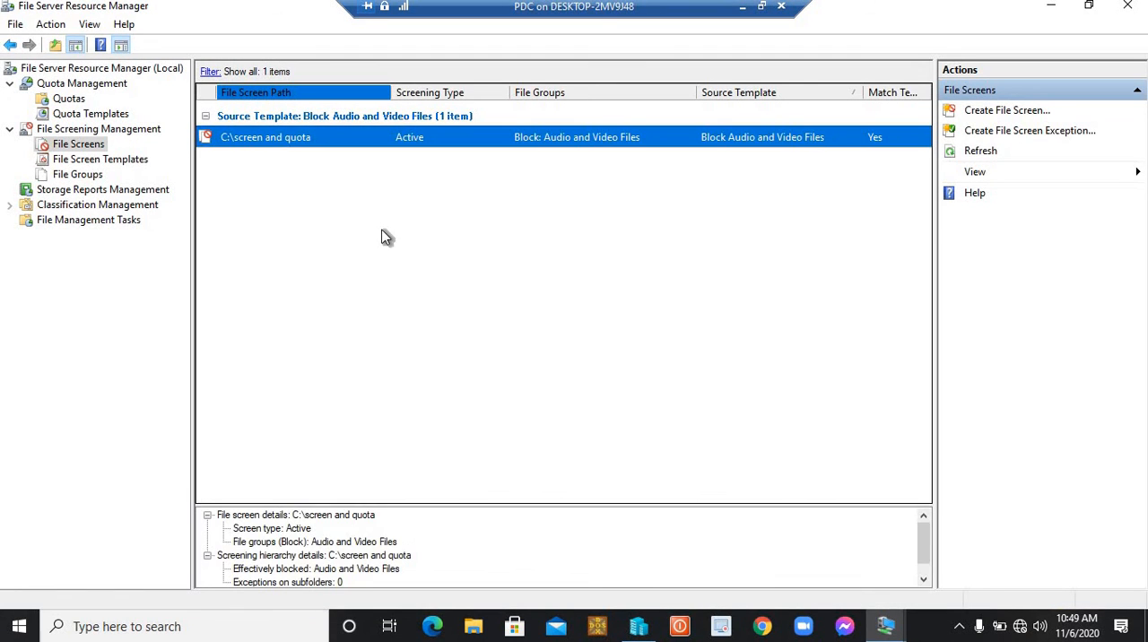
click(58, 101)
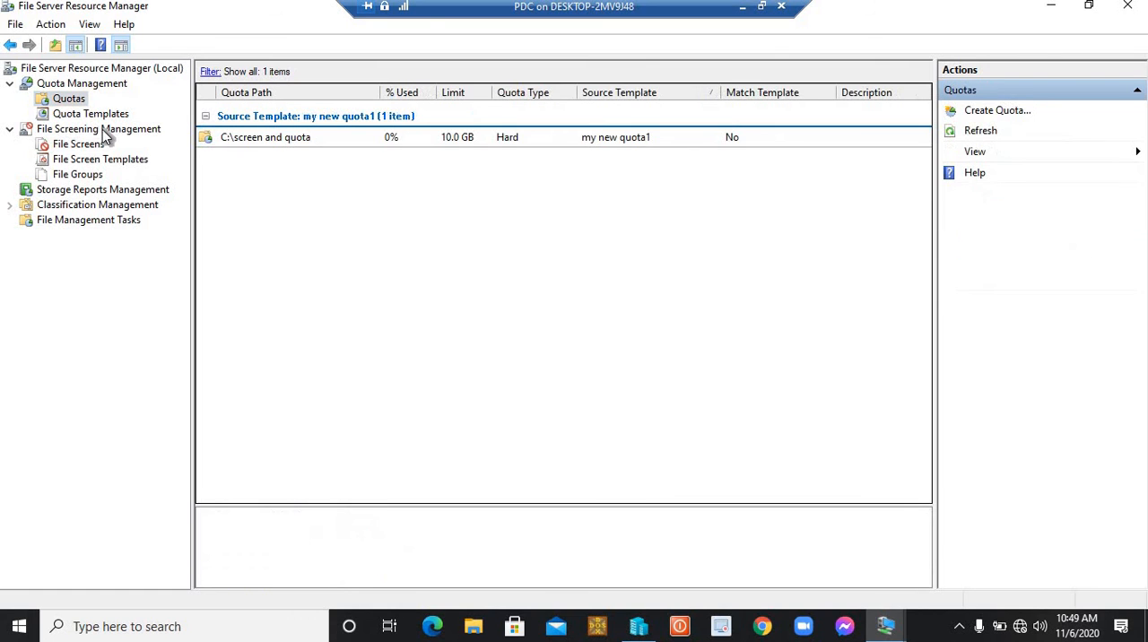
click(76, 144)
click(67, 100)
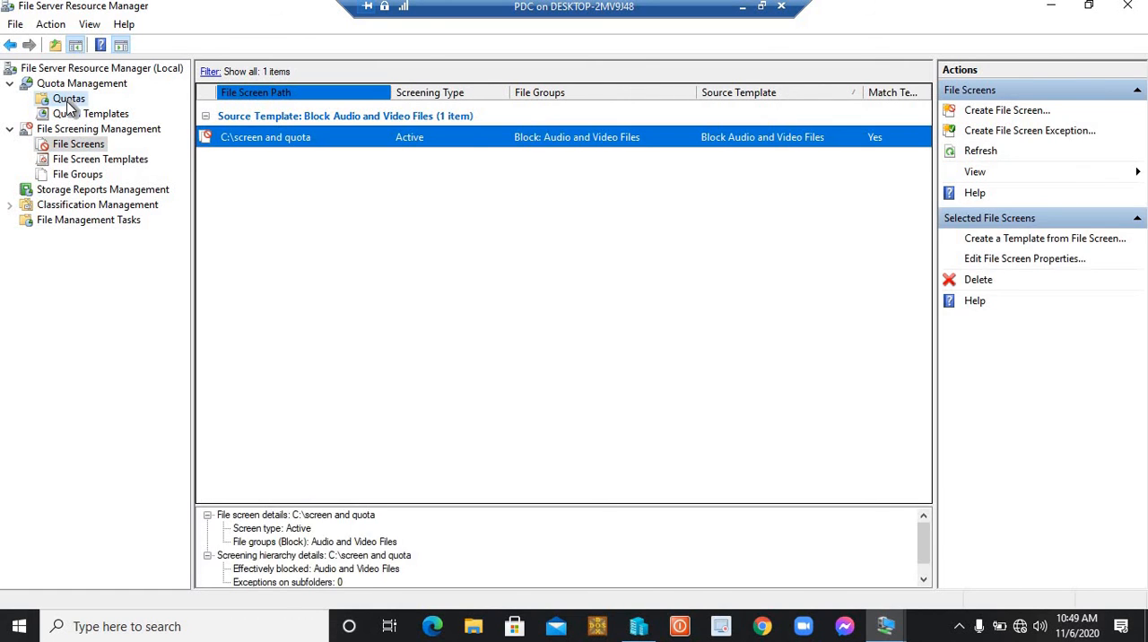
click(81, 145)
click(70, 100)
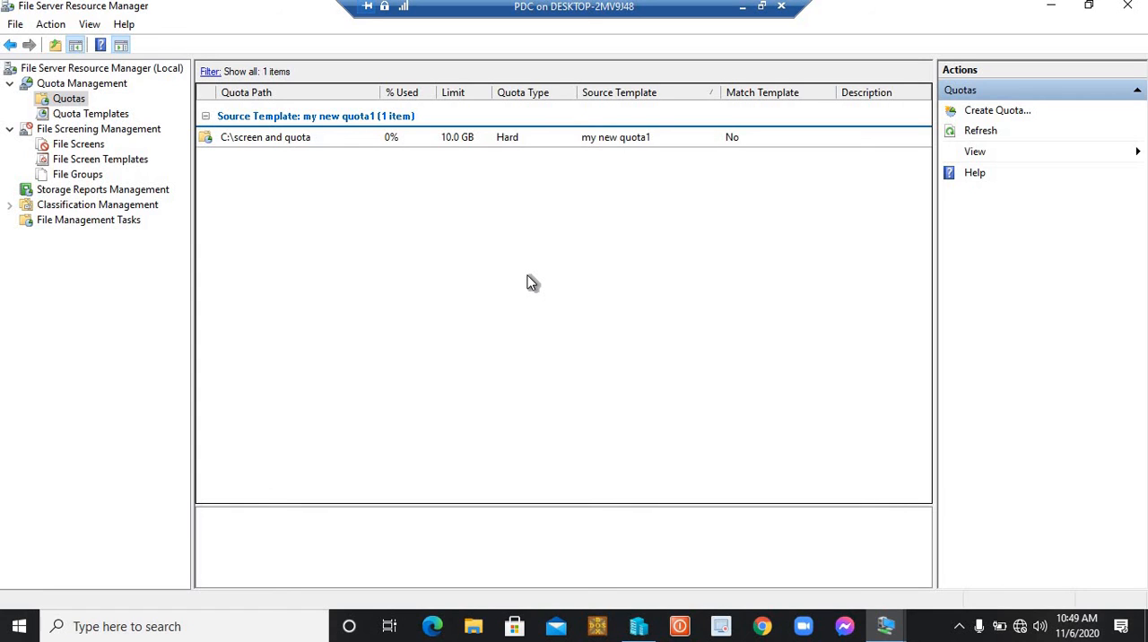
- Minimize both virtual machine windows and Hyper-V Manager to return to the host desktop
click(742, 6)
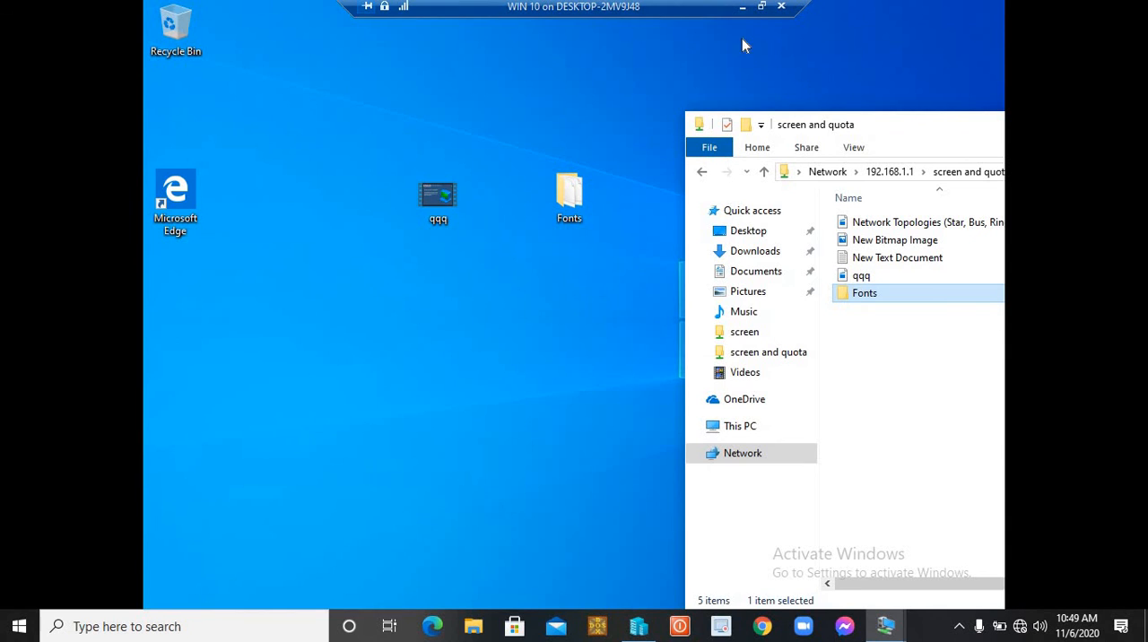
click(742, 7)
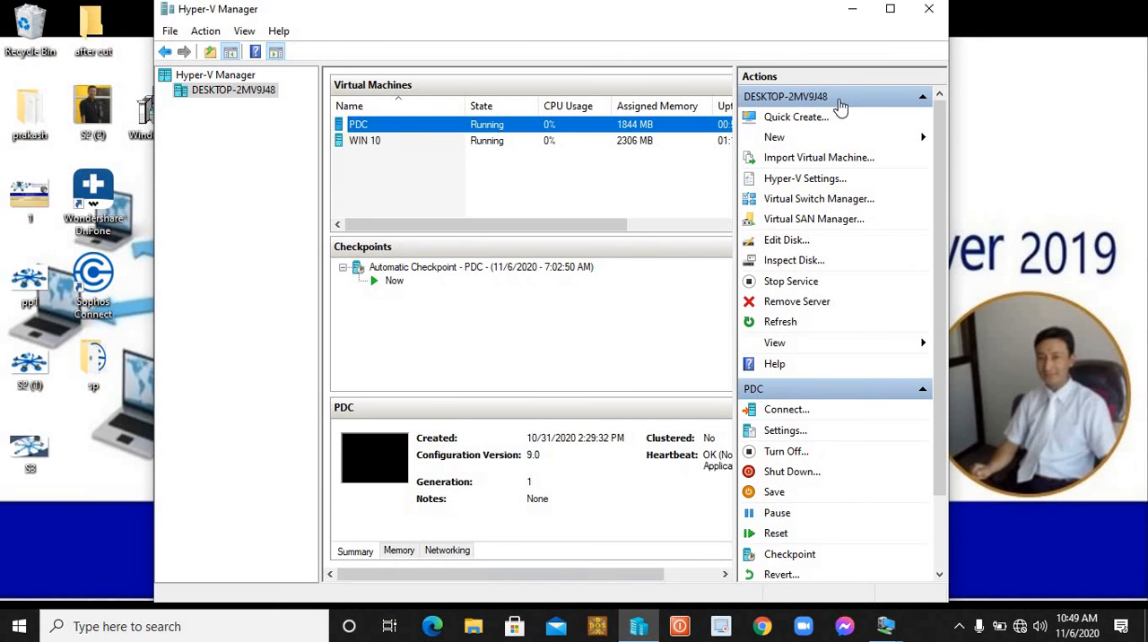
click(853, 10)
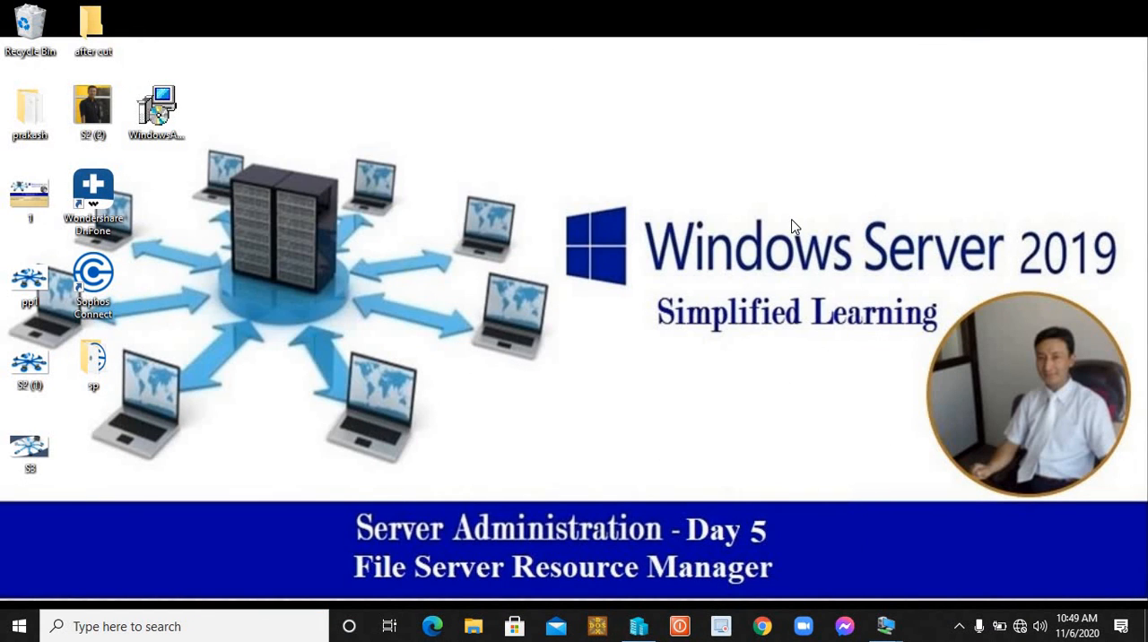